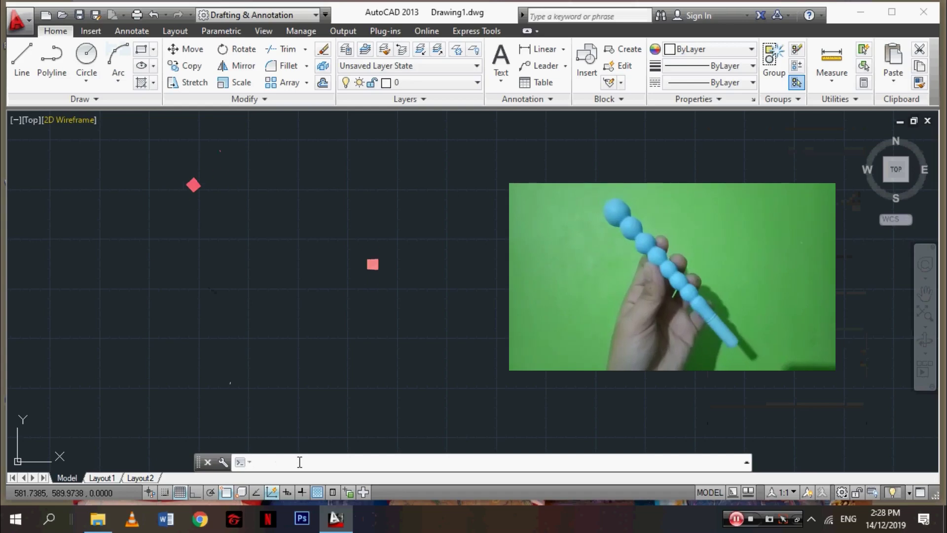
Split the drawing into a Two: Vertical viewport layout and make the left viewport active.
key(Return)
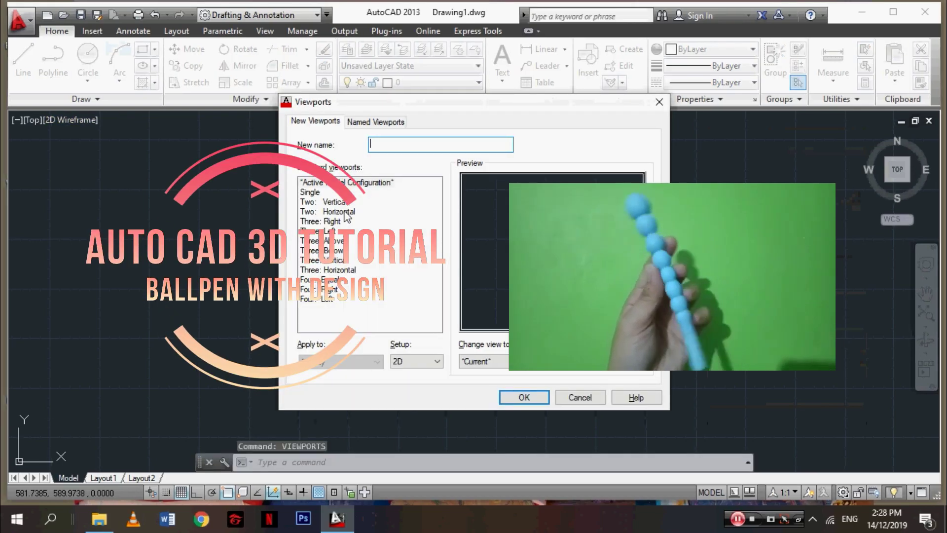
click(320, 202)
click(523, 397)
click(616, 337)
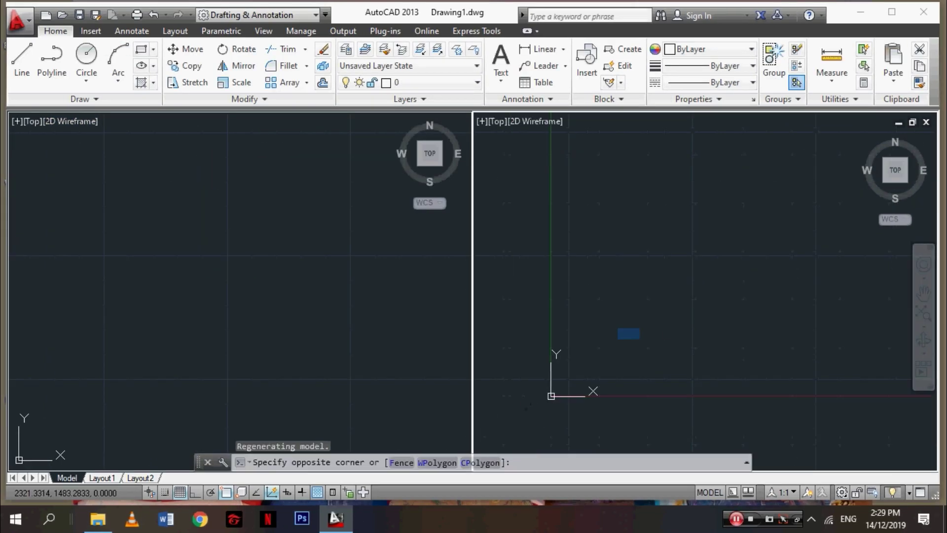
Draw the rectangle's first 10-unit vertical line and pan the right viewport to show it.
click(29, 67)
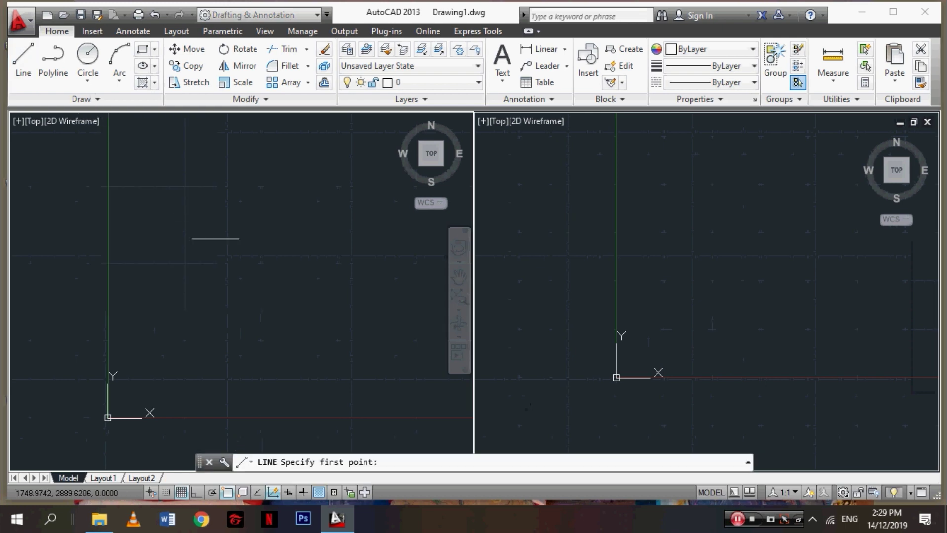
click(216, 239)
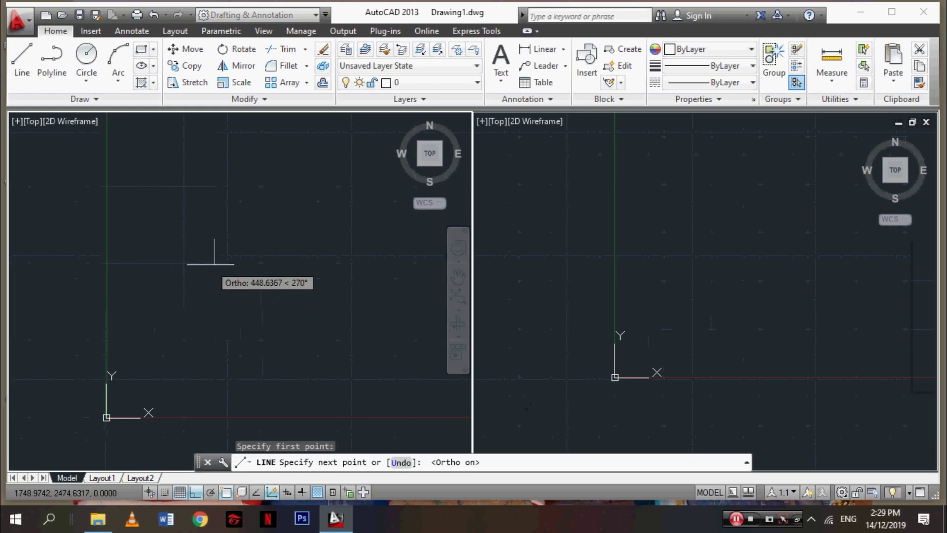
scroll(211, 264, up, 3)
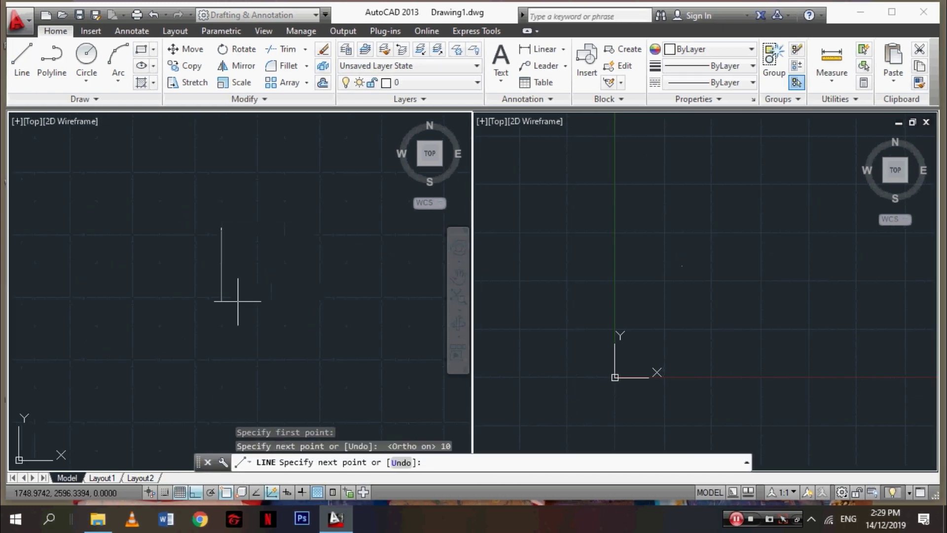
key(Escape)
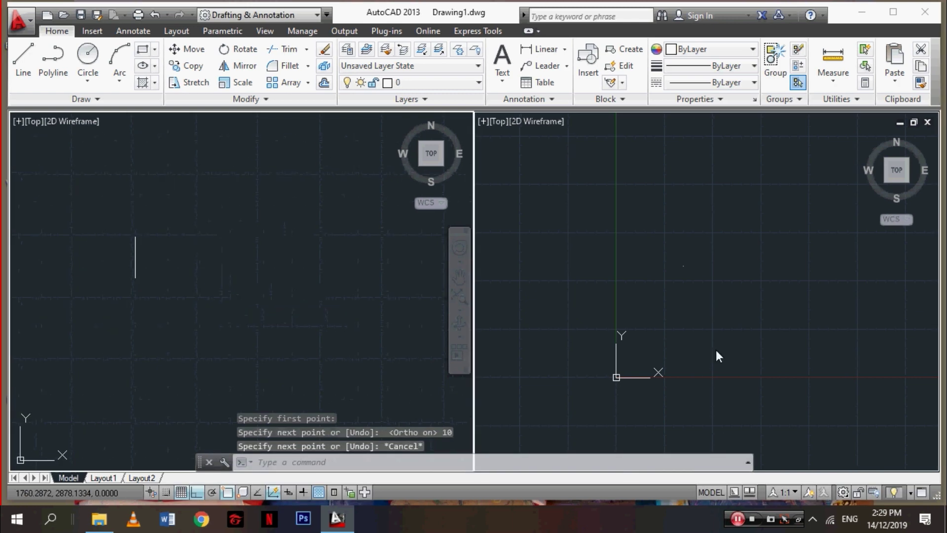
click(687, 265)
middle_drag(685, 266, 756, 222)
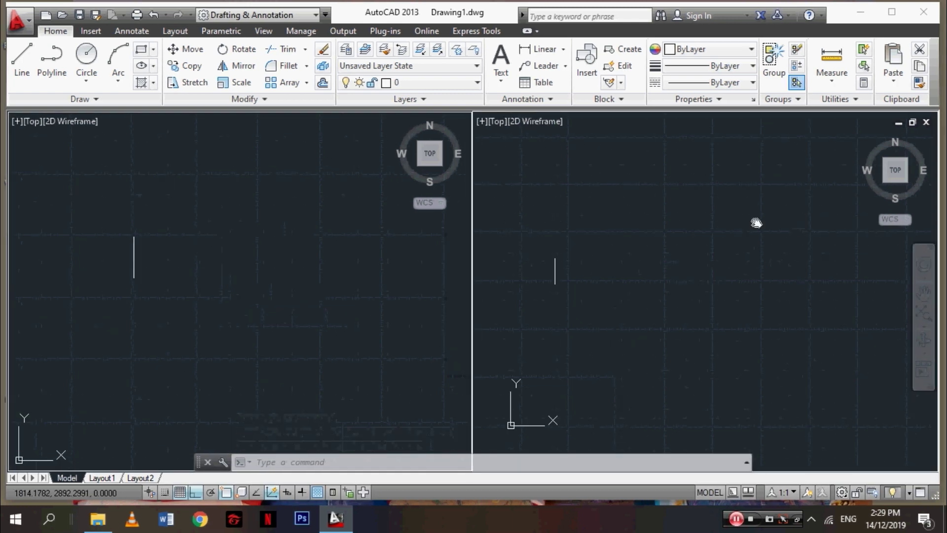
scroll(639, 293, down, 3)
Close the 25 by 10 rectangle with lines from the vertical line's bottom end.
click(23, 64)
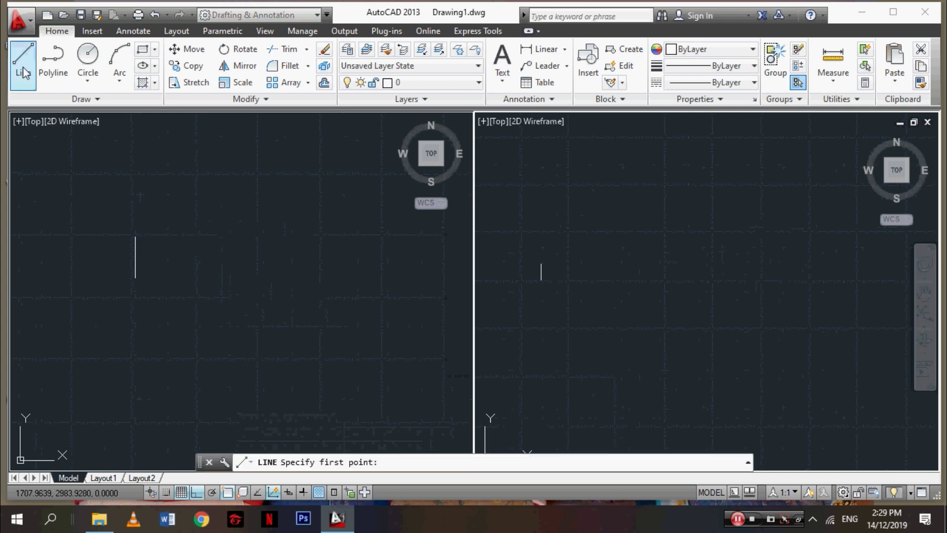
key(Escape)
click(140, 278)
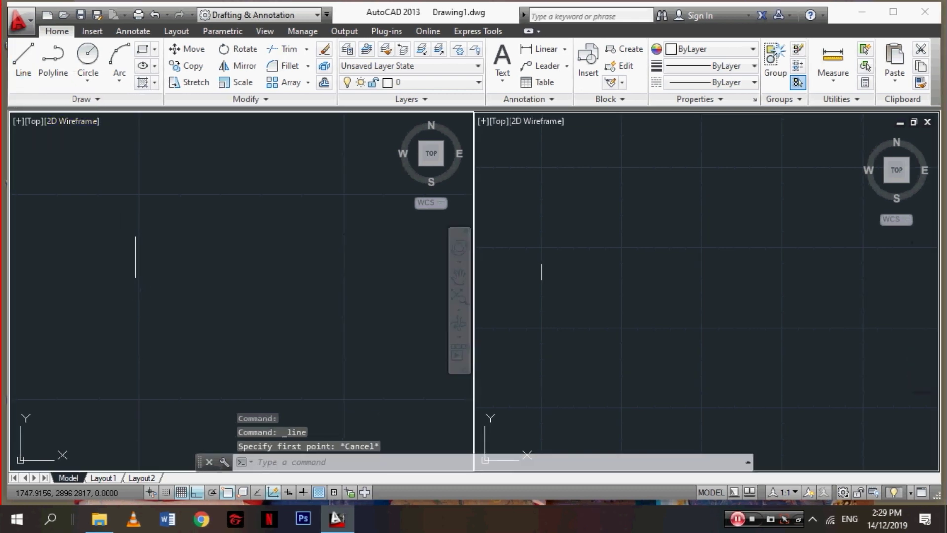
key(Return)
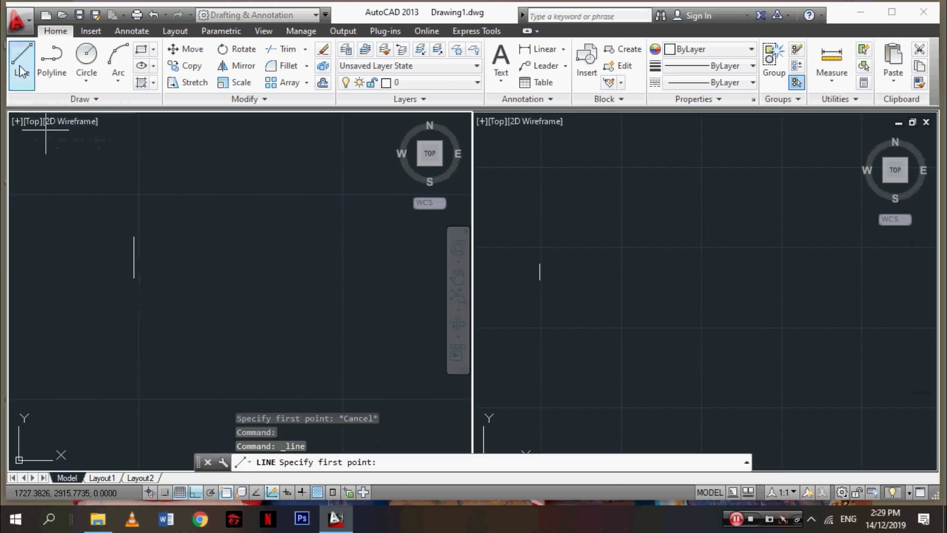
click(135, 278)
text(25)
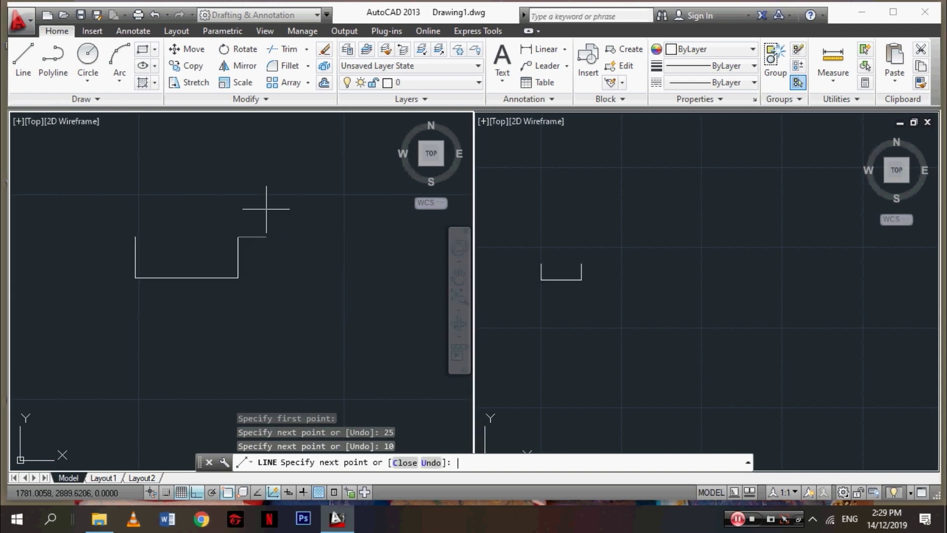
key(Escape)
scroll(281, 315, up, 2)
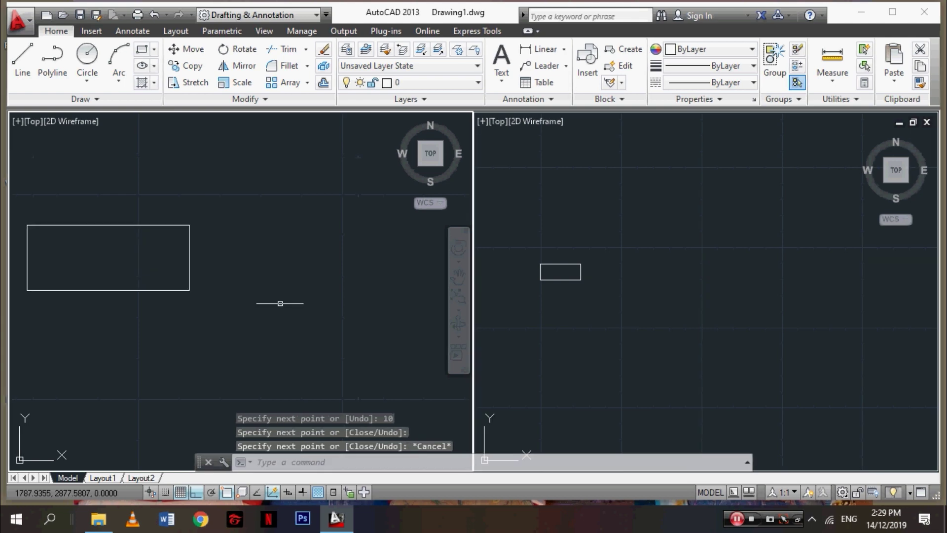
scroll(272, 264, up, 2)
Draw 1-unit line segments off the rectangle's lower-right corner to form a narrow strip.
scroll(183, 213, up, 2)
key(Return)
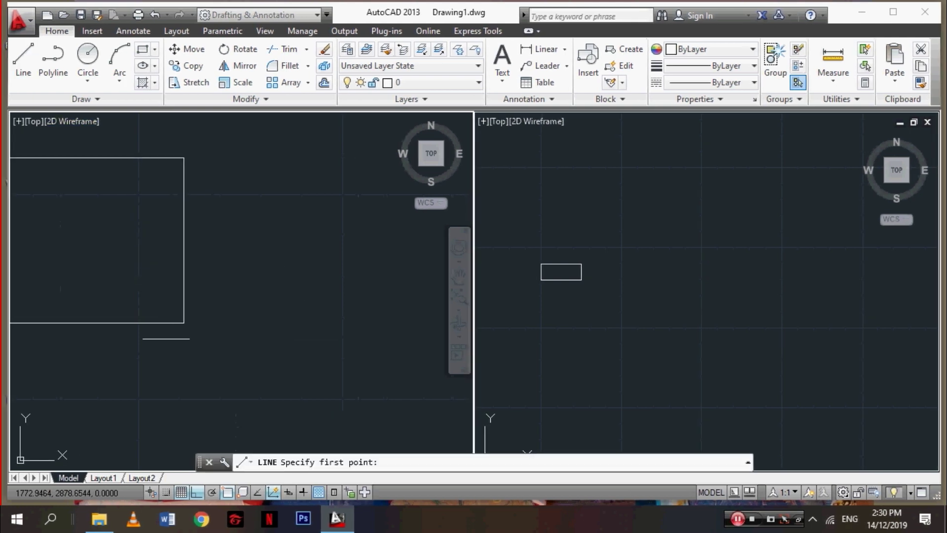
click(183, 322)
text(1)
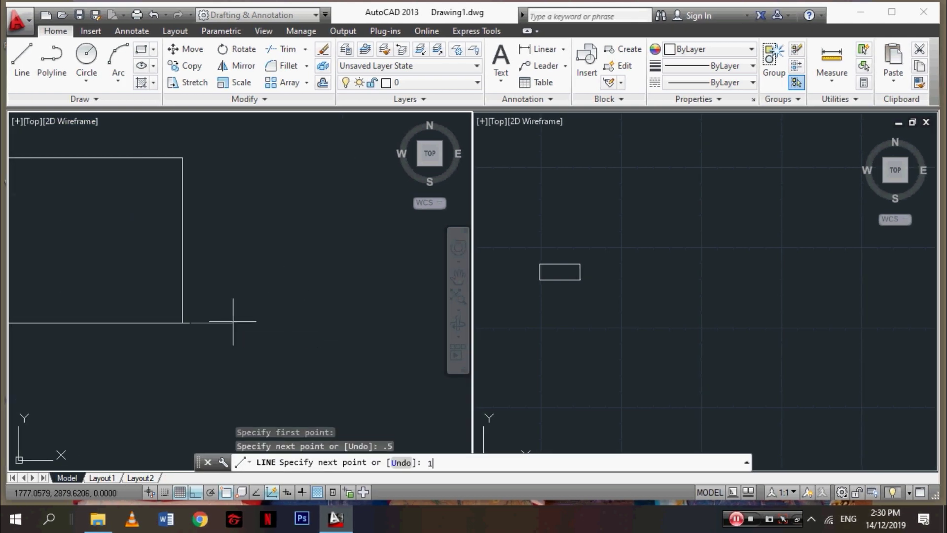
key(Return)
click(22, 56)
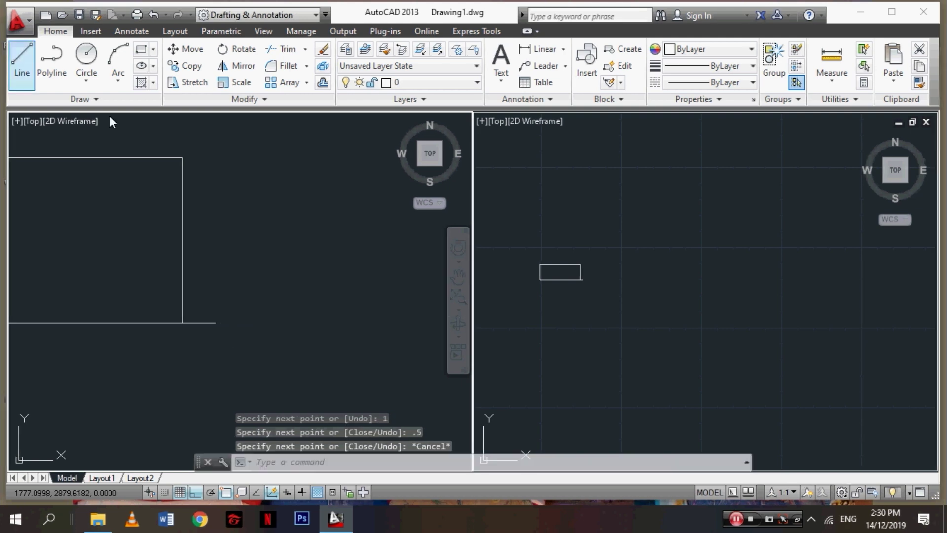
scroll(124, 276, up, 2)
click(224, 345)
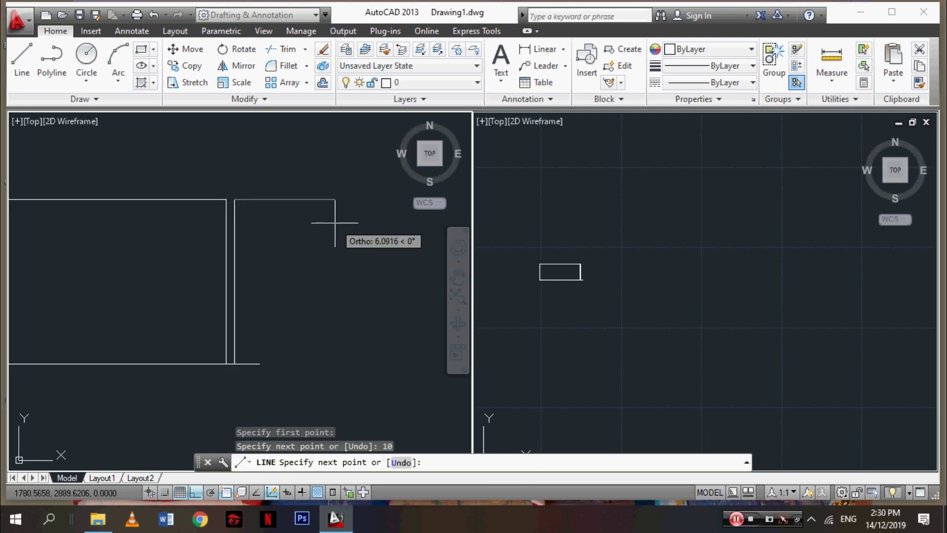
text(1)
key(Return)
key(Escape)
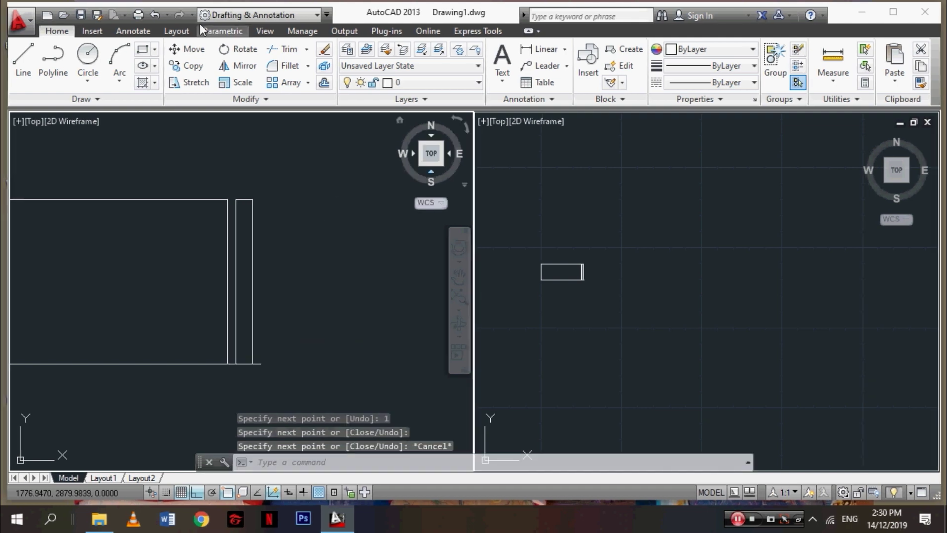
Delete the two stray short lines beside the strip.
click(22, 57)
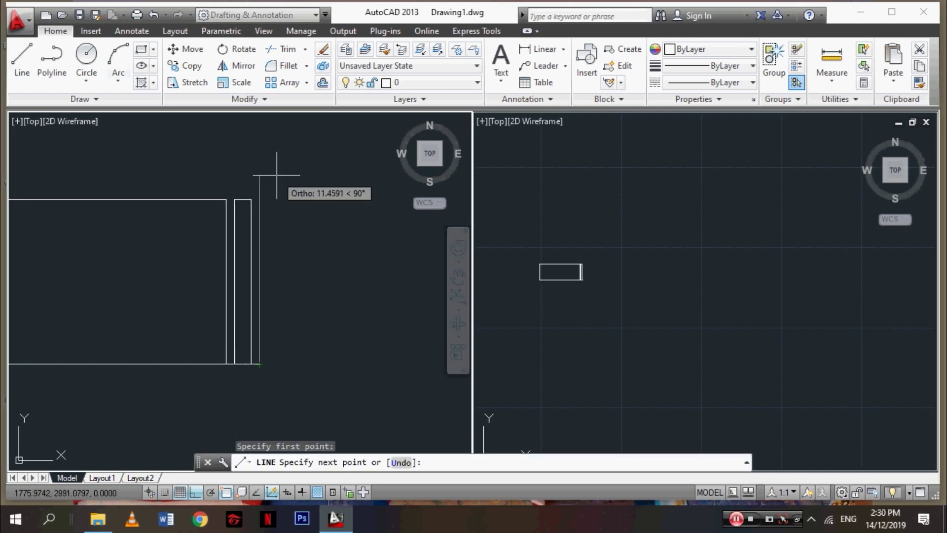
text(10)
key(Escape)
key(Escape)
scroll(225, 371, up, 3)
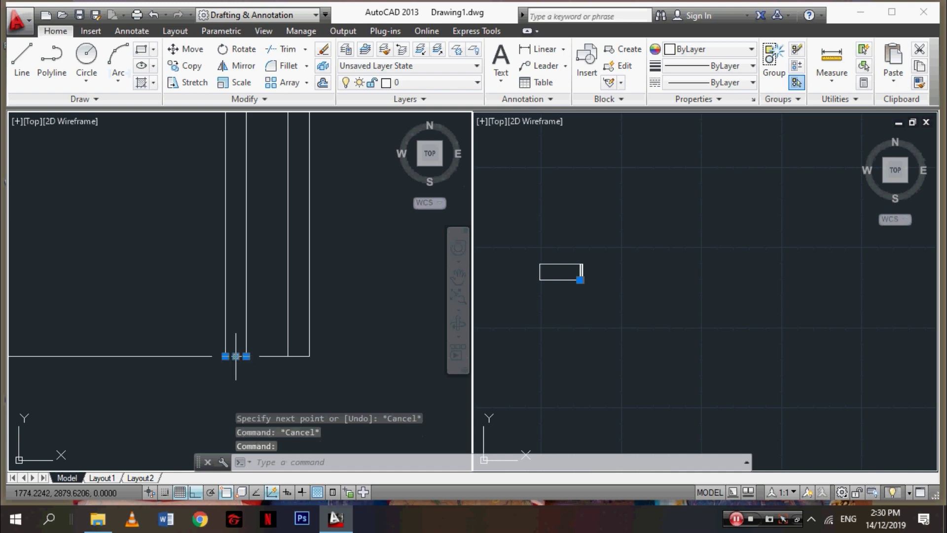
key(Delete)
click(302, 356)
key(Delete)
scroll(349, 348, down, 2)
Draw a 140-unit centre line from the rectangle's left-edge midpoint.
scroll(209, 271, down, 2)
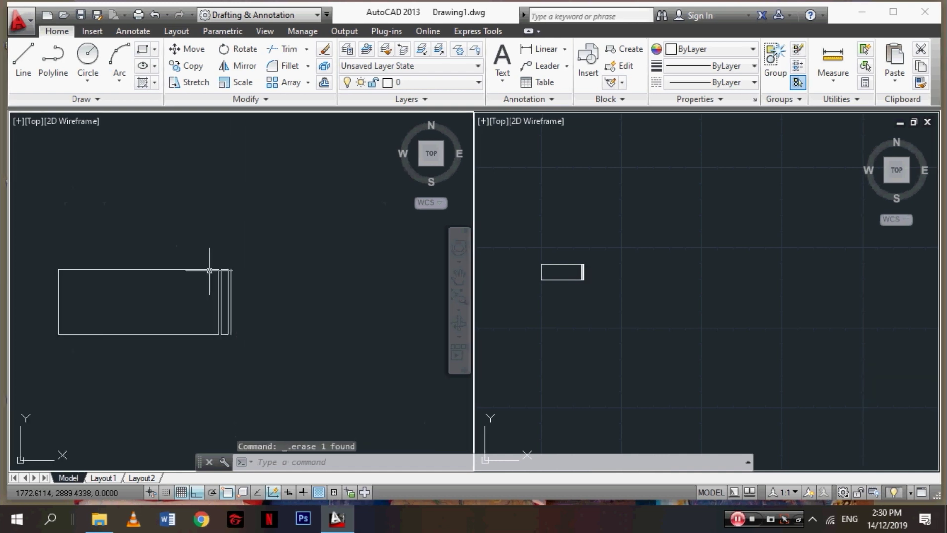
click(24, 59)
click(58, 302)
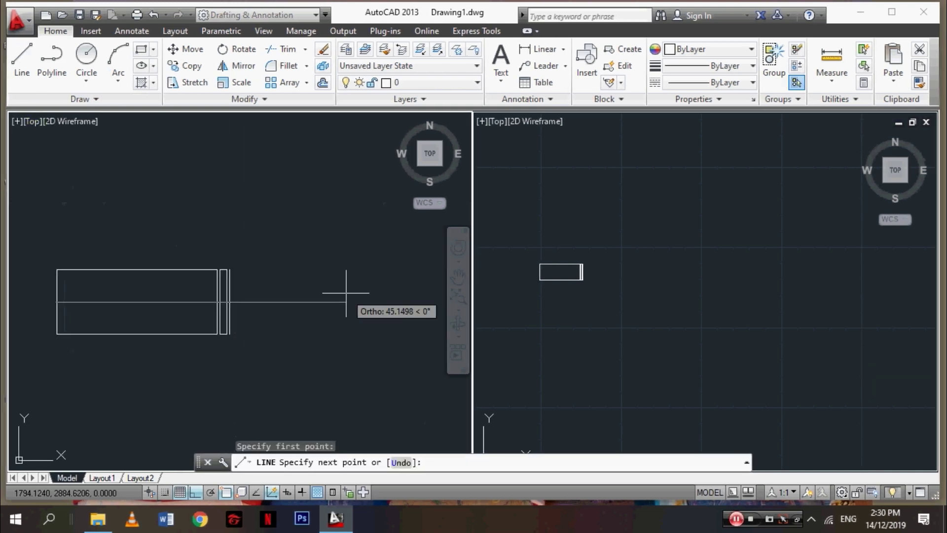
text(140)
key(Return)
key(Return)
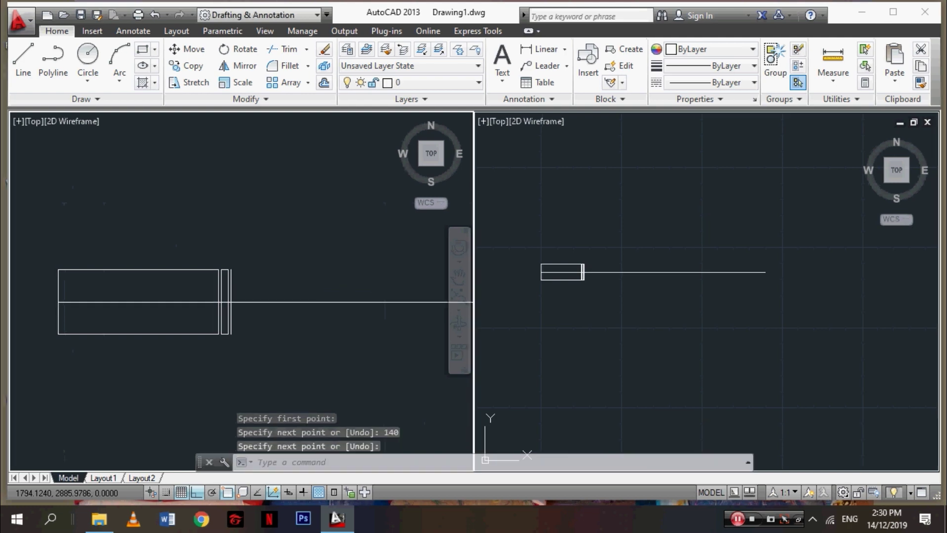
middle_drag(349, 296, 121, 279)
scroll(225, 295, down, 2)
scroll(281, 311, up, 3)
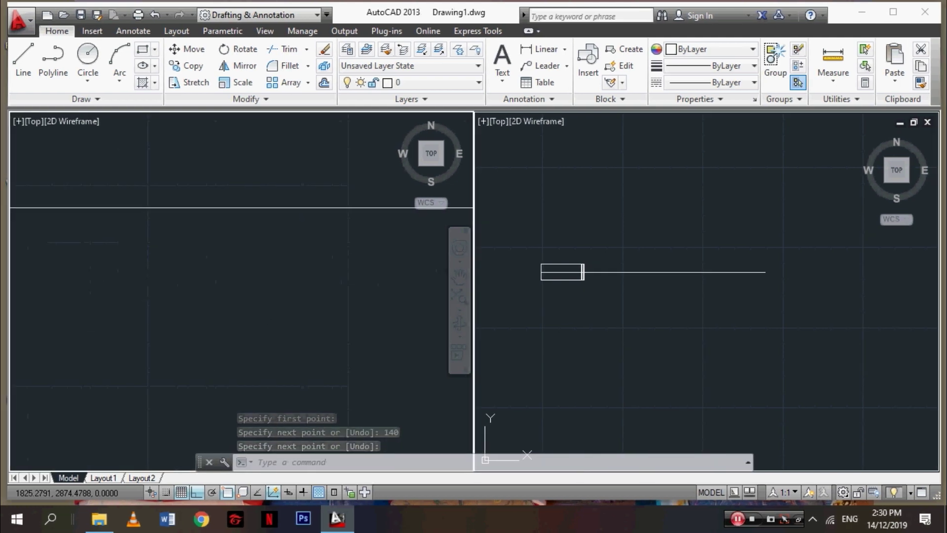
middle_drag(324, 266, 323, 327)
scroll(291, 313, down, 4)
Draw a 3-unit line at the strip's endpoint, then delete it as unwanted.
click(22, 55)
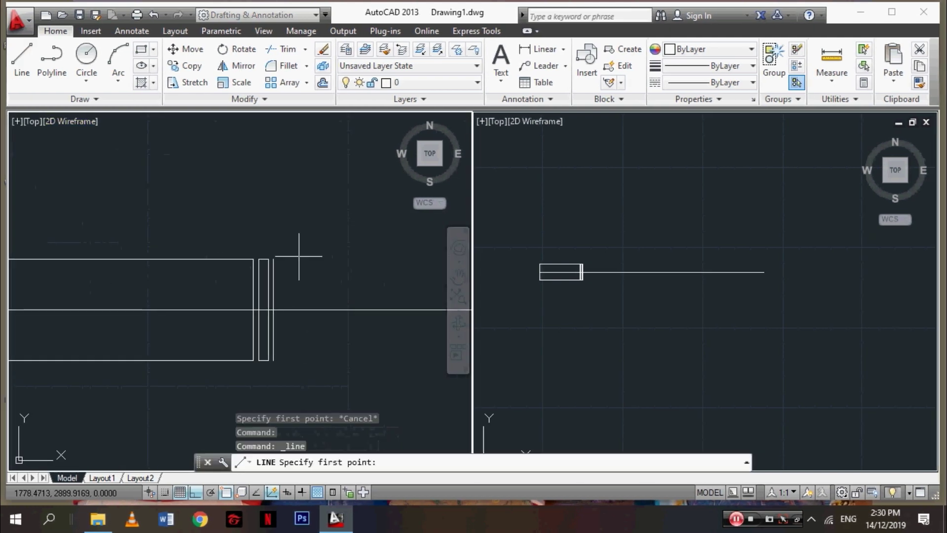
scroll(306, 254, up, 3)
middle_drag(306, 253, 267, 181)
click(221, 325)
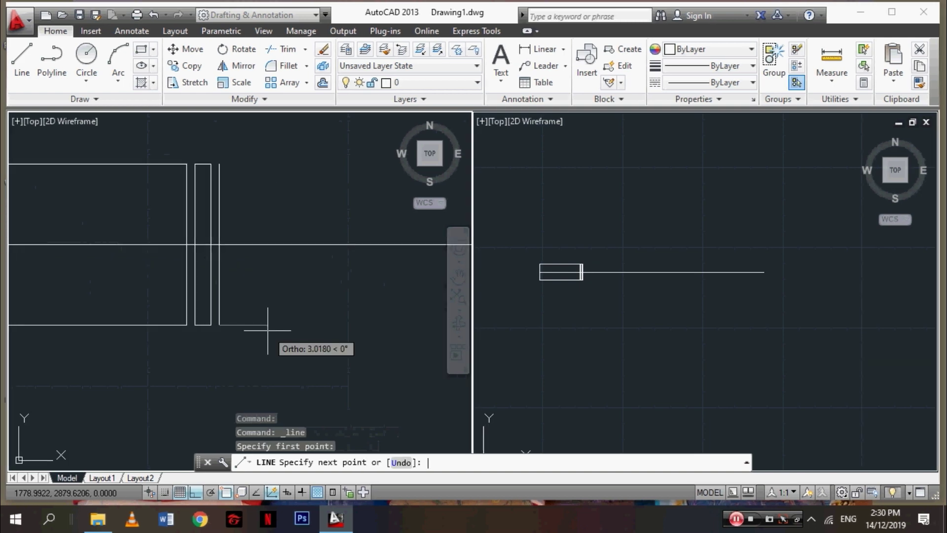
text(3)
key(Return)
key(Escape)
click(262, 324)
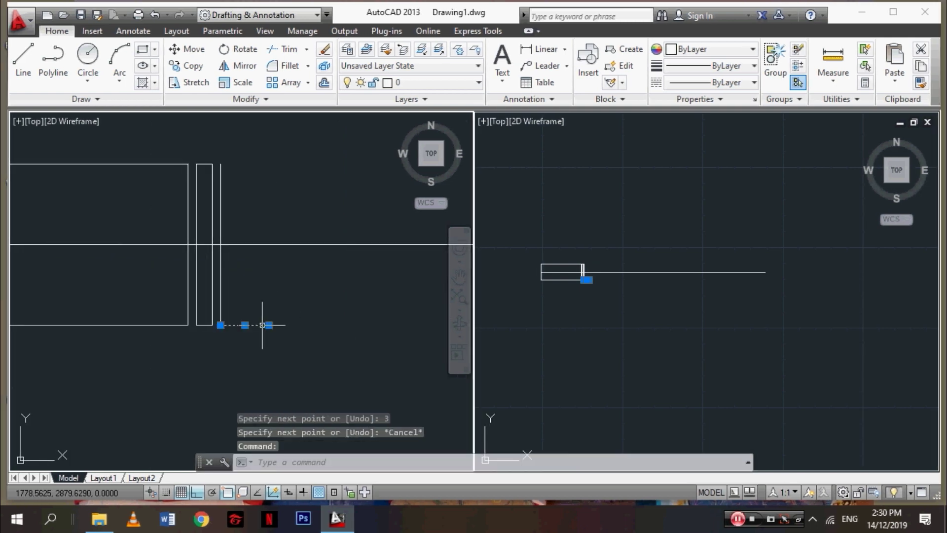
key(Delete)
Draw a 2.5-unit line from the top-left endpoint beyond the strip.
click(22, 55)
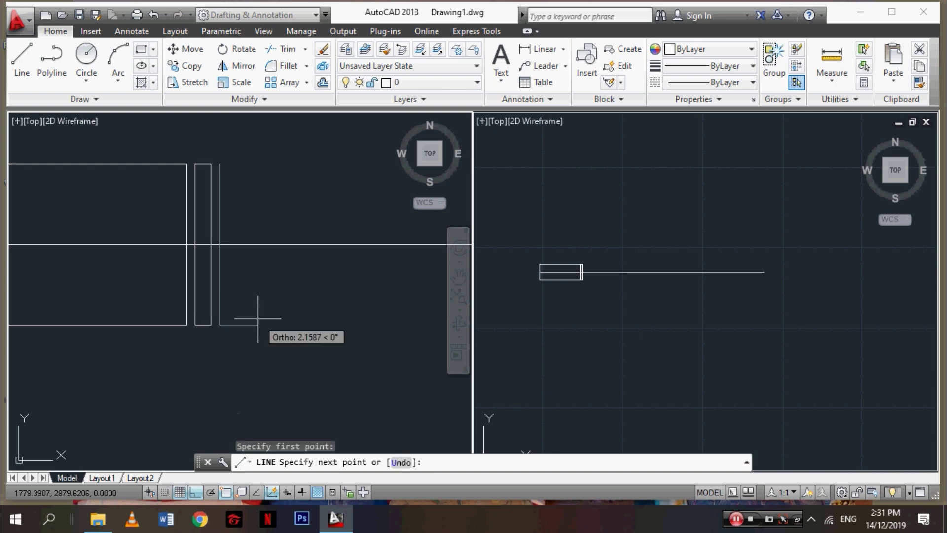
key(Escape)
key(Return)
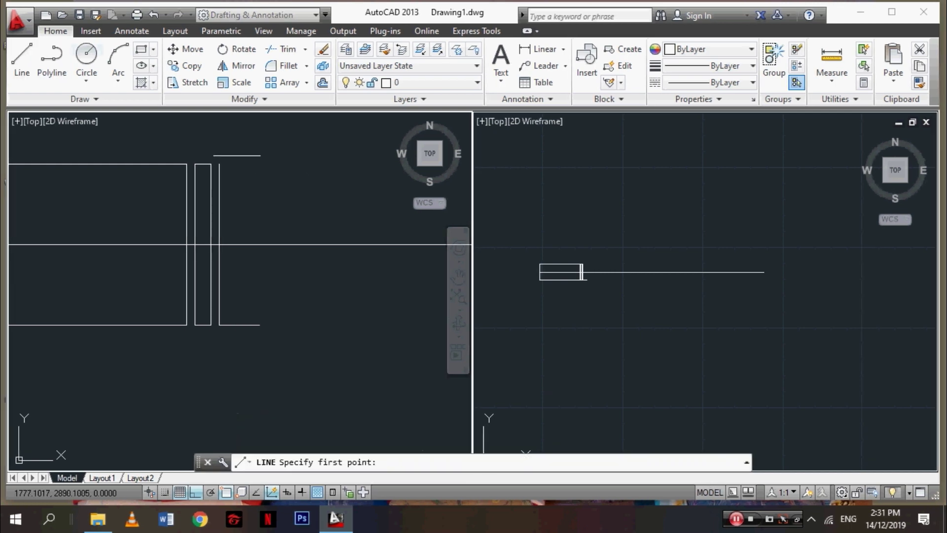
click(219, 164)
key(Return)
key(Return)
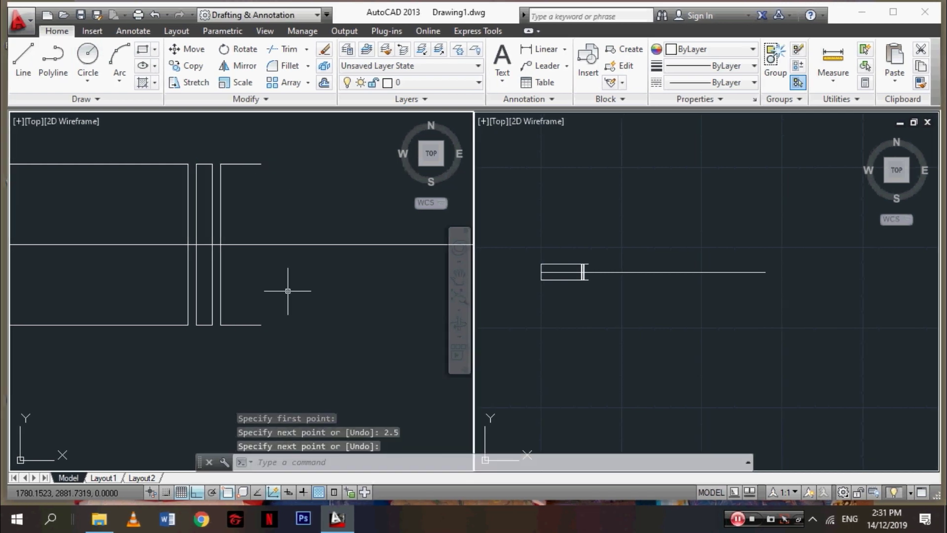
click(83, 50)
scroll(286, 218, down, 2)
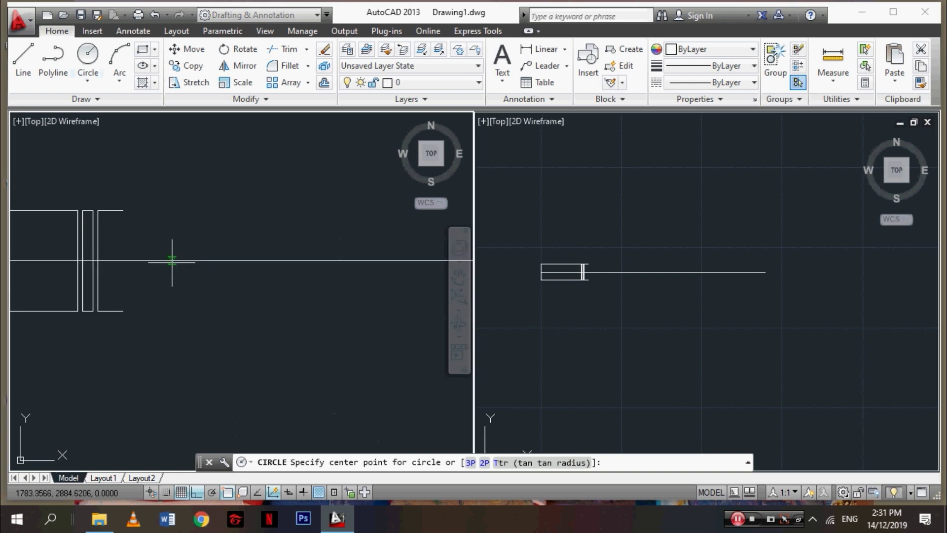
Draw the bead circle centred on the centre line at the barrel end.
click(170, 260)
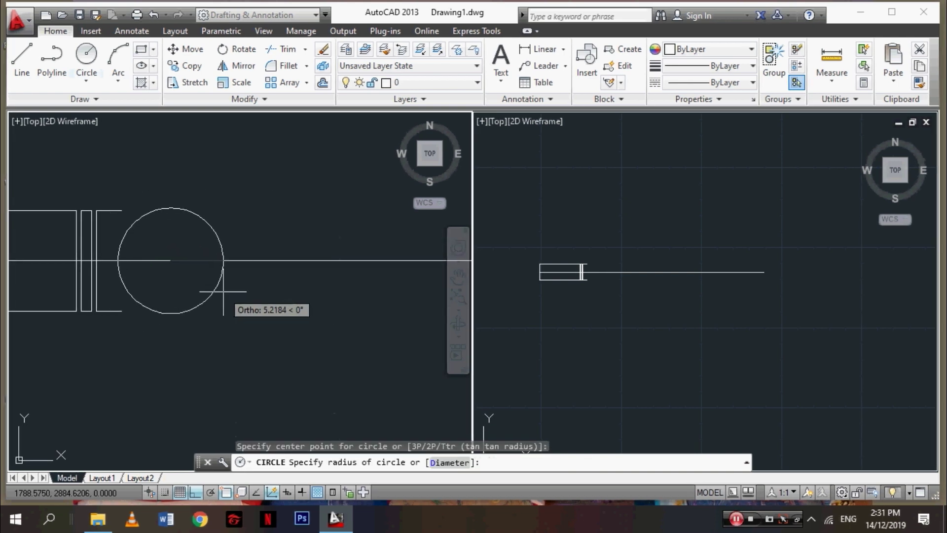
click(223, 292)
click(172, 260)
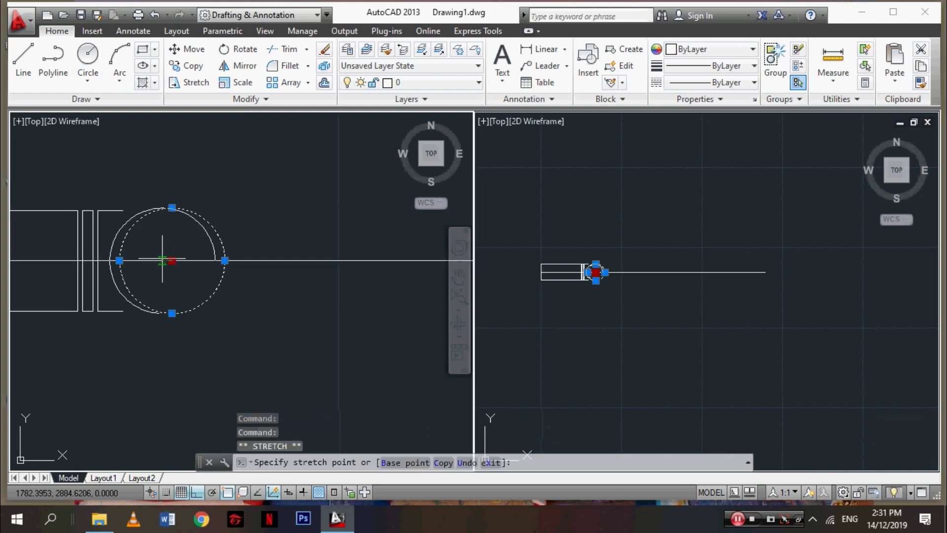
key(Escape)
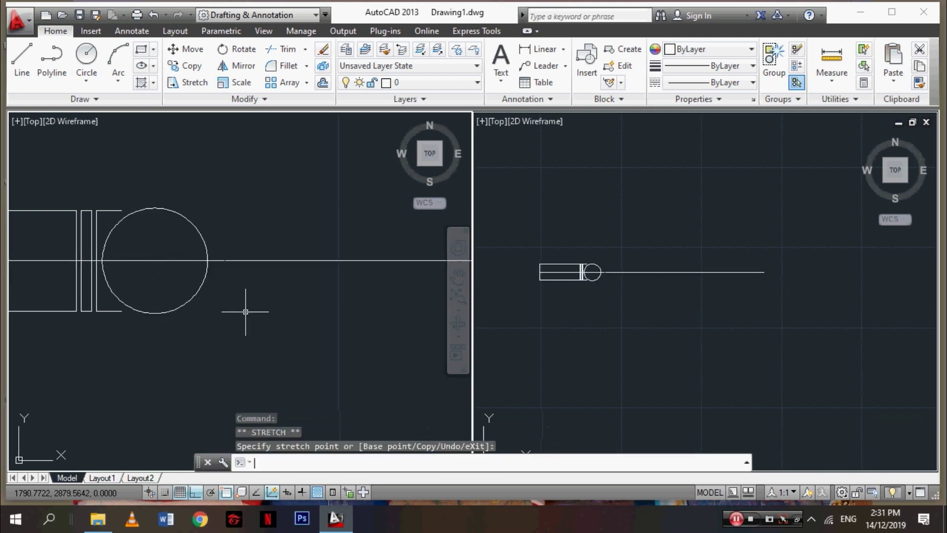
Try grip-moving the bead circle, then cancel and undo the edit.
scroll(393, 317, up, 4)
click(254, 302)
scroll(254, 303, down, 2)
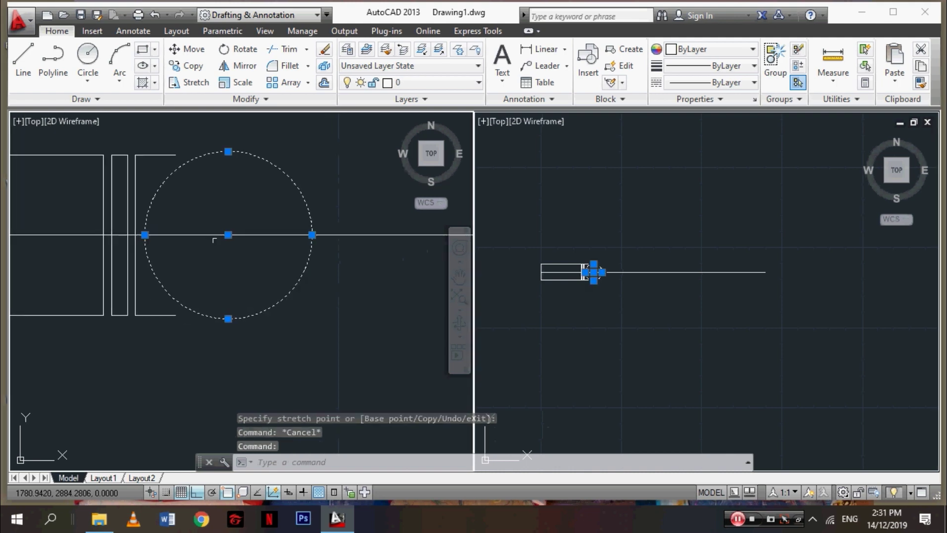
click(240, 235)
key(Escape)
key(ctrl+z)
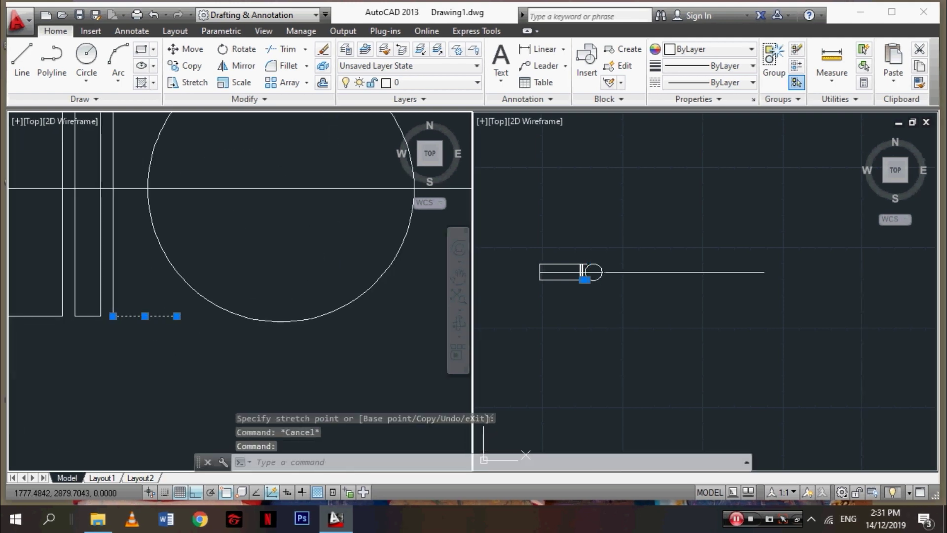
key(ctrl+z)
click(185, 306)
key(Escape)
Try stretching the short cap lines' endpoints by grips, cancelling each stretch.
scroll(285, 332, down, 3)
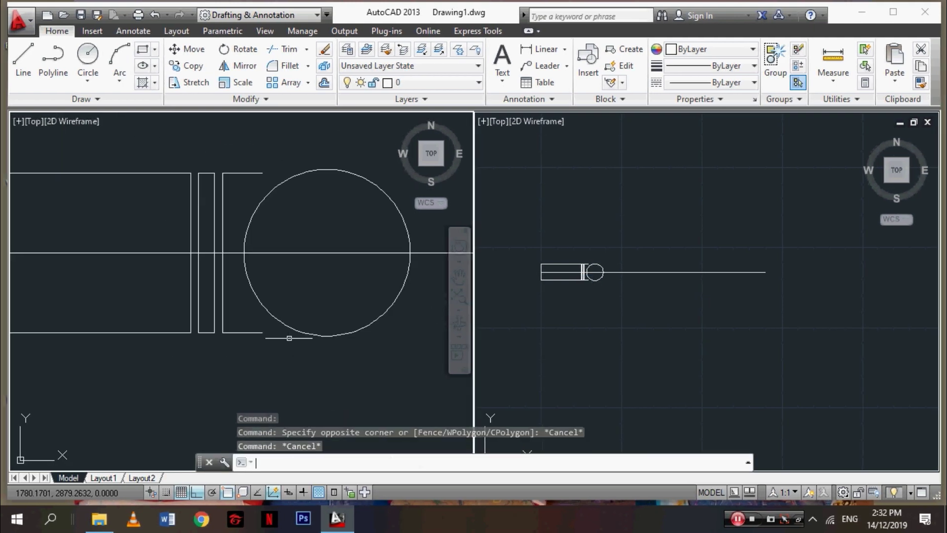
scroll(243, 366, up, 1)
scroll(207, 360, up, 2)
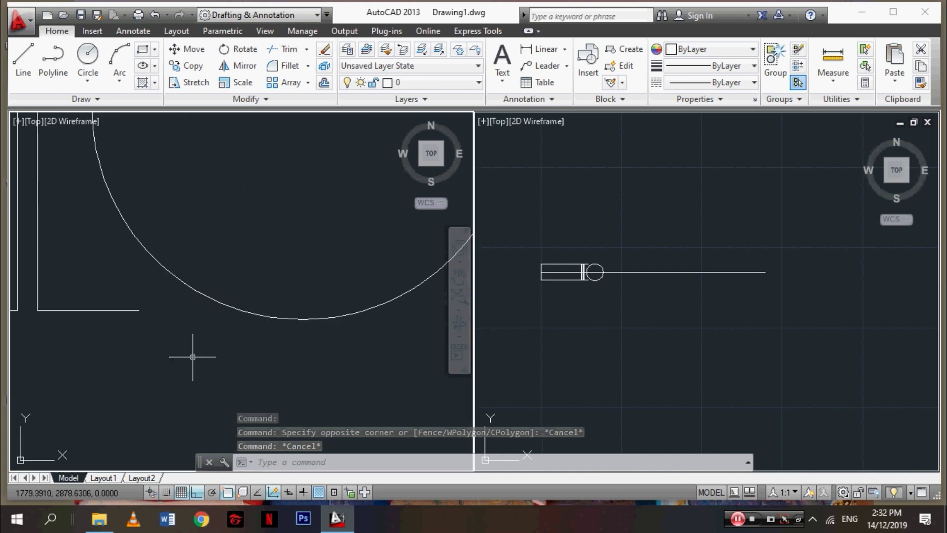
scroll(195, 351, up, 1)
click(225, 317)
click(231, 318)
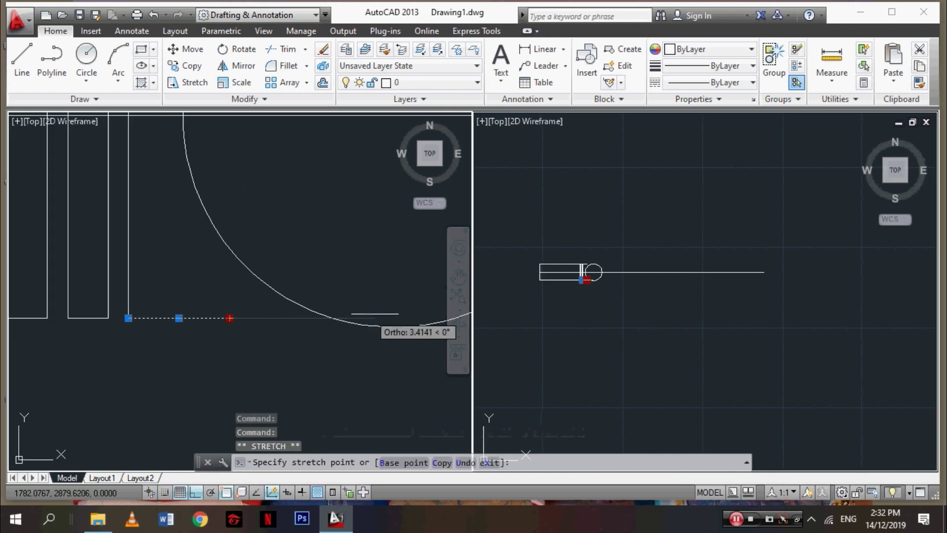
key(Escape)
scroll(272, 328, down, 3)
middle_drag(273, 328, 264, 340)
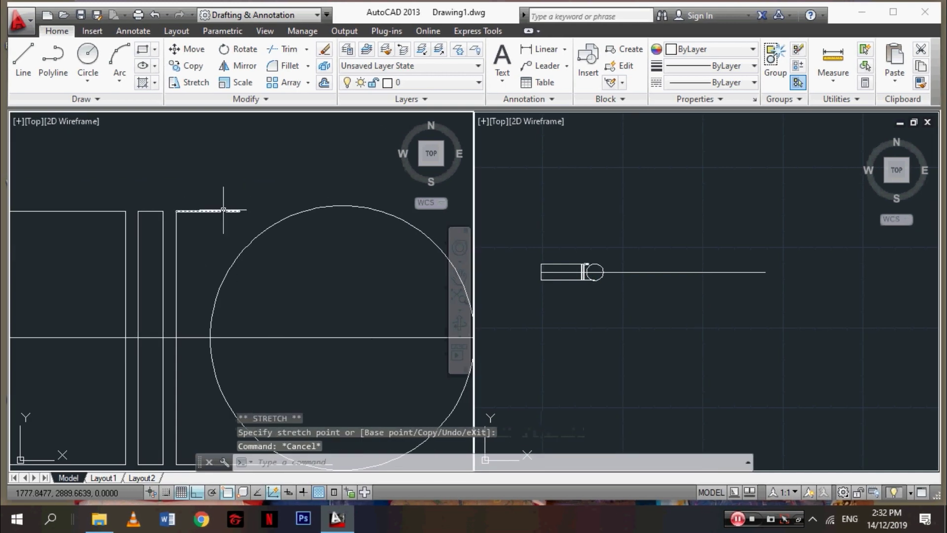
click(222, 211)
key(Escape)
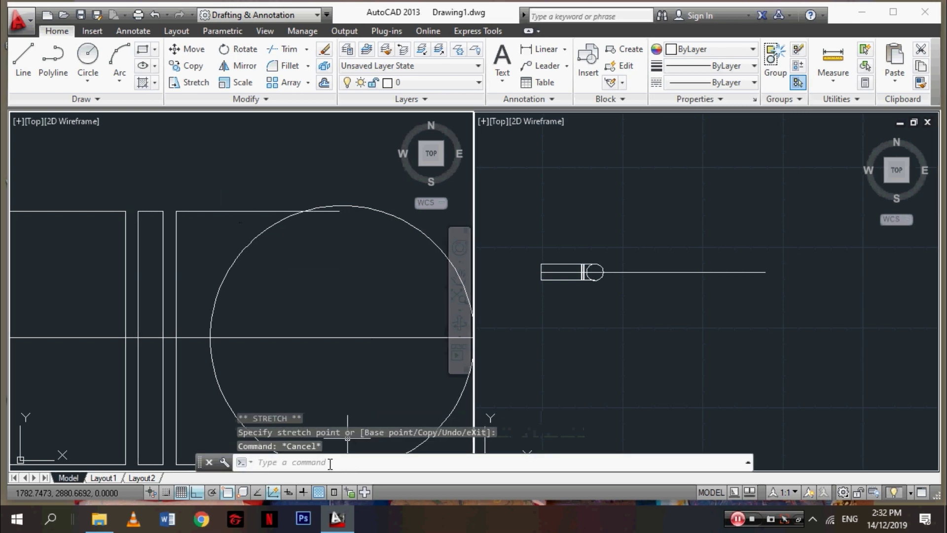
Start Trim (tr) with all objects as boundaries, then cancel and reactivate the left view.
text(tr)
key(Return)
key(Return)
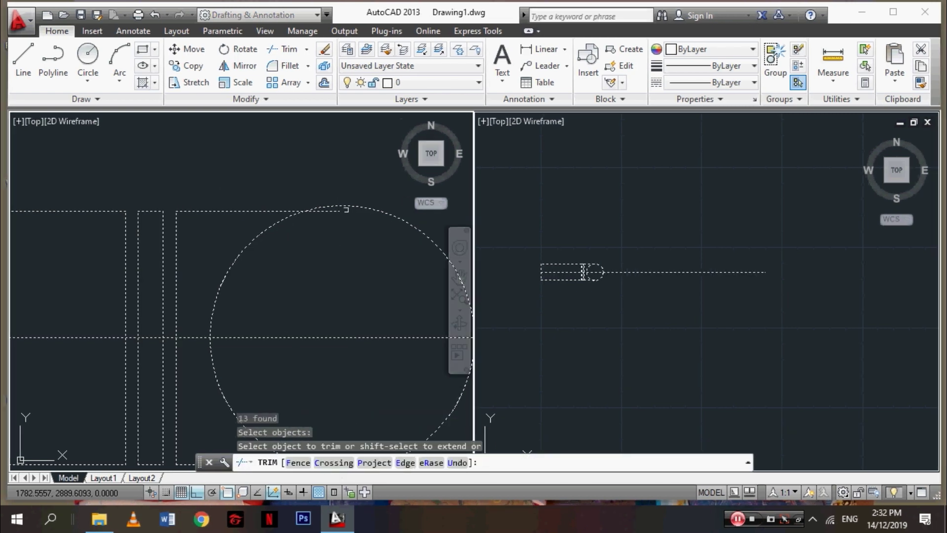
scroll(326, 213, down, 2)
scroll(339, 254, up, 2)
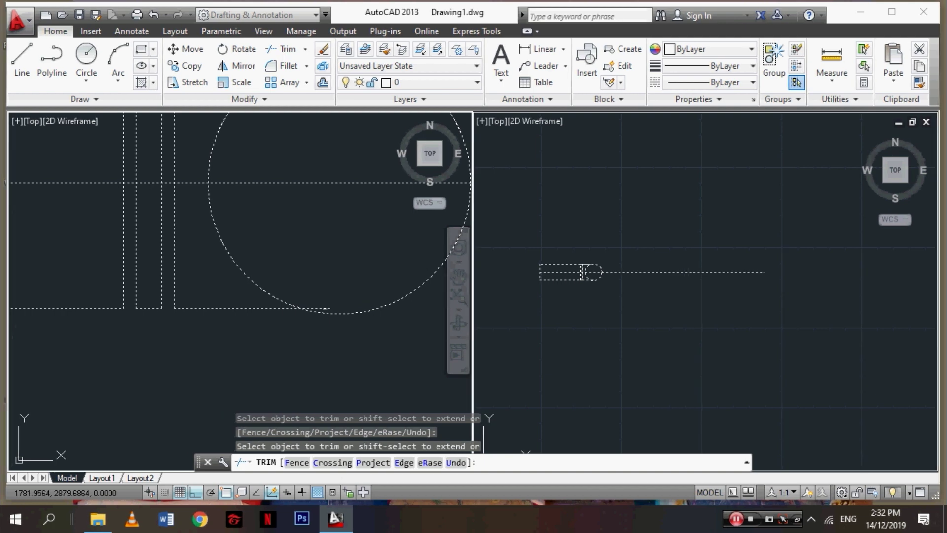
key(Escape)
scroll(346, 276, down, 1)
scroll(296, 286, down, 2)
scroll(197, 276, down, 1)
scroll(187, 283, up, 1)
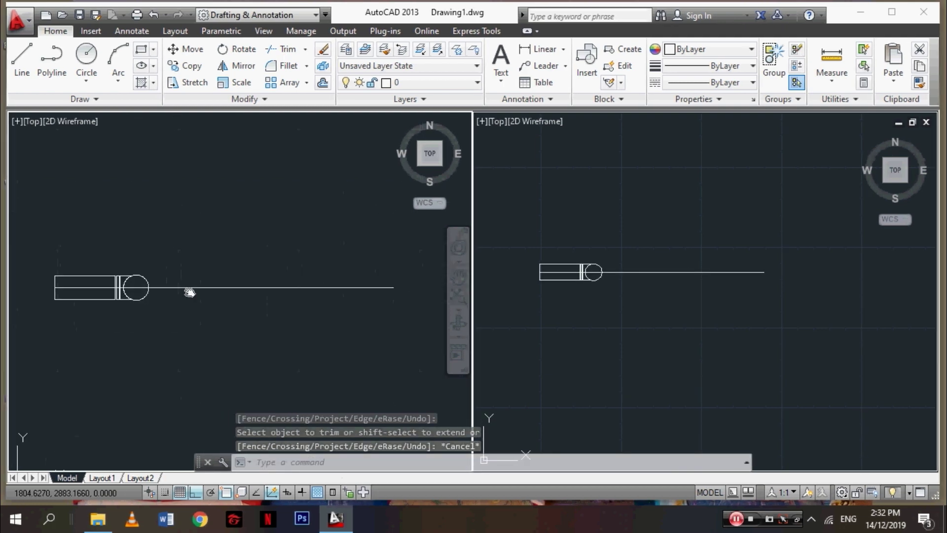
scroll(677, 331, up, 2)
click(180, 332)
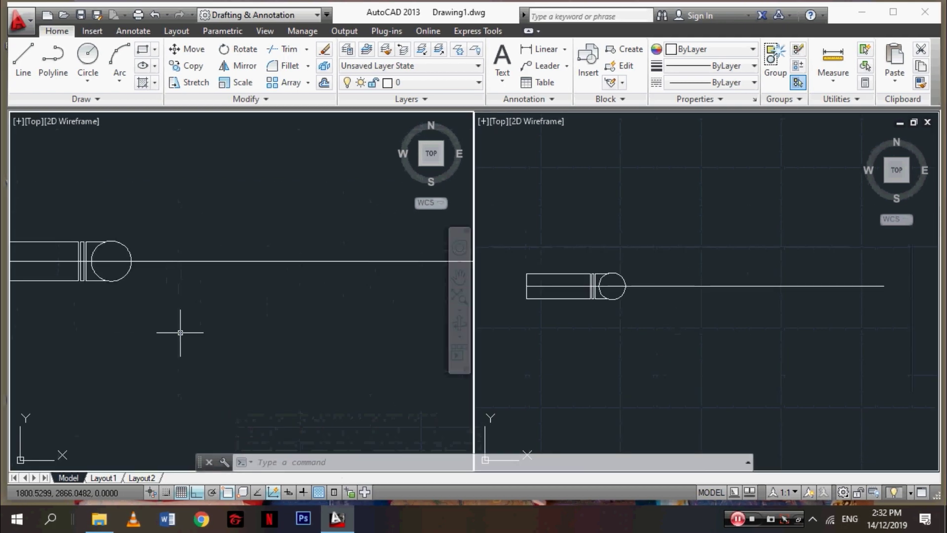
Copy the bead circle (co) so the copy touches the first bead along the centre line.
scroll(212, 325, up, 2)
scroll(197, 296, up, 1)
click(88, 54)
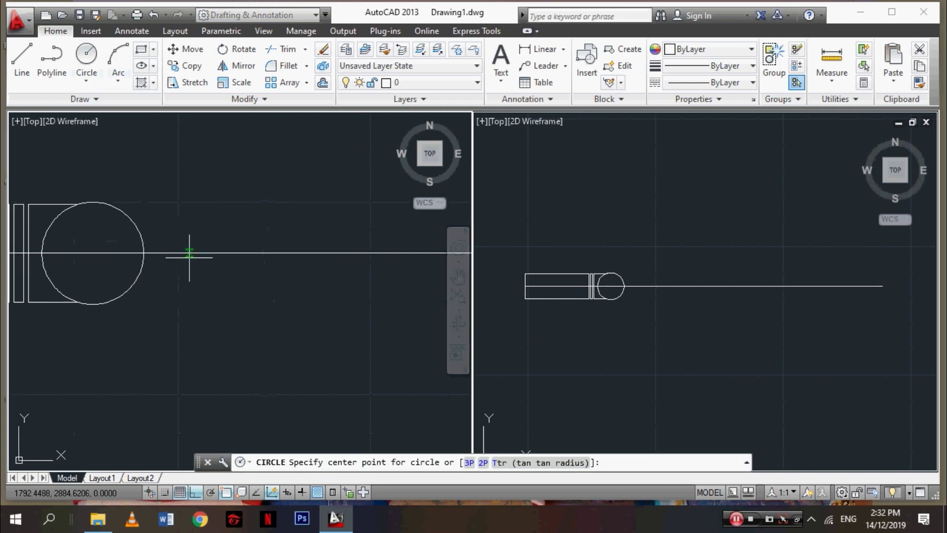
key(Escape)
click(144, 264)
text(cop)
key(Return)
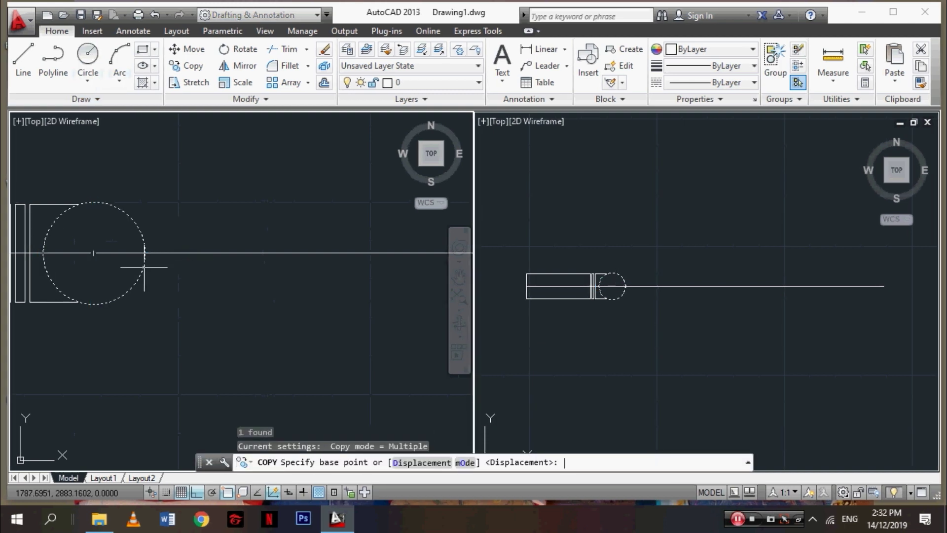
click(94, 253)
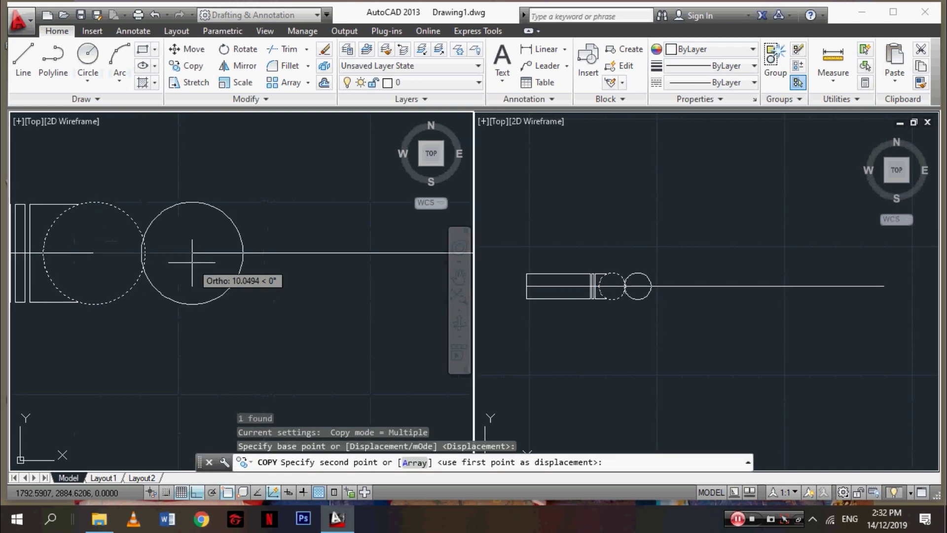
click(195, 264)
key(Escape)
scroll(228, 296, down, 2)
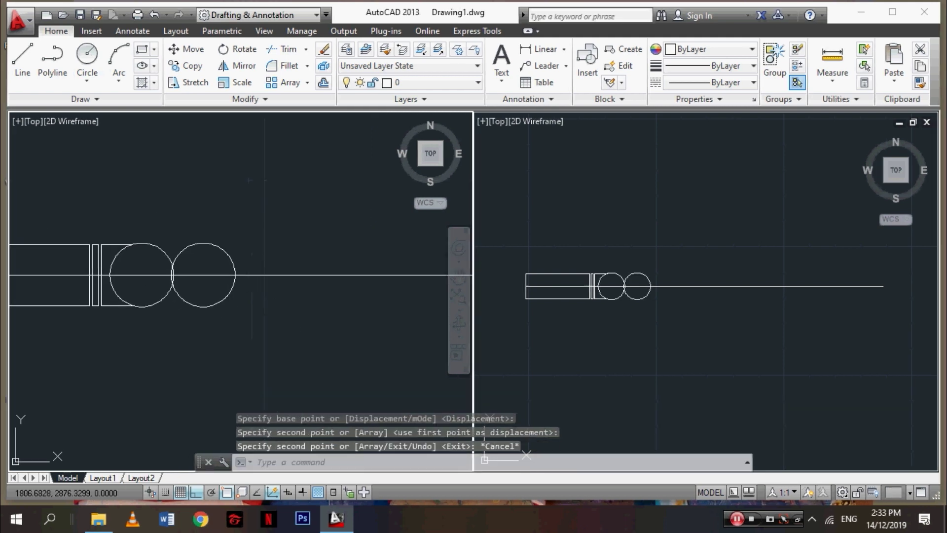
Draw a third circle further along the centre line, cancelling an attempted move.
click(87, 64)
click(277, 274)
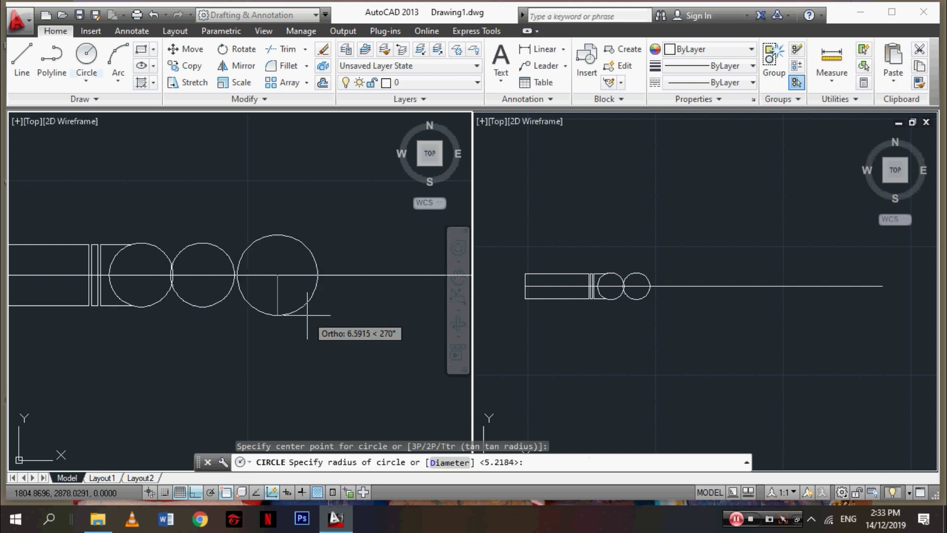
click(307, 315)
click(262, 312)
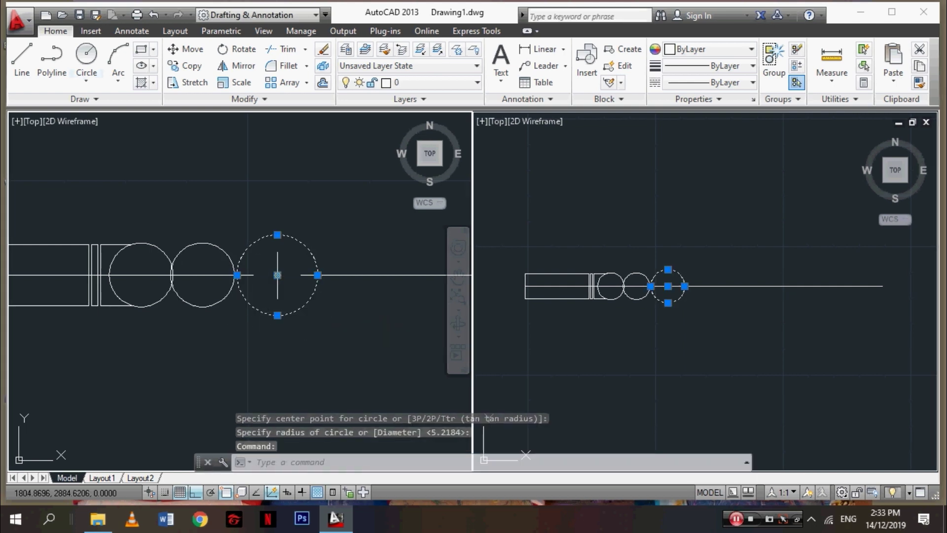
click(278, 274)
key(Escape)
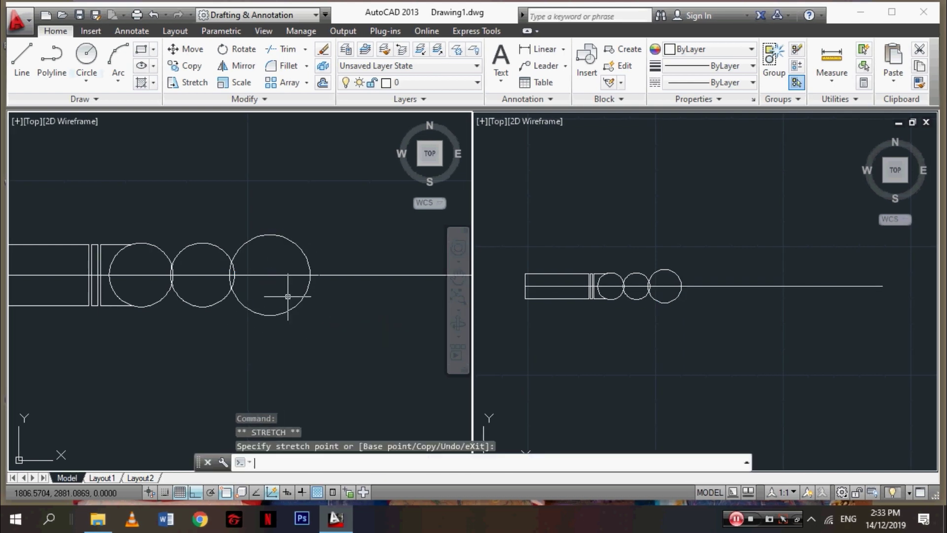
middle_drag(281, 296, 186, 332)
middle_drag(312, 307, 481, 344)
Enlarge the first bead's radius by grips, reposition it along the line, then select the middle bead.
click(225, 292)
click(247, 301)
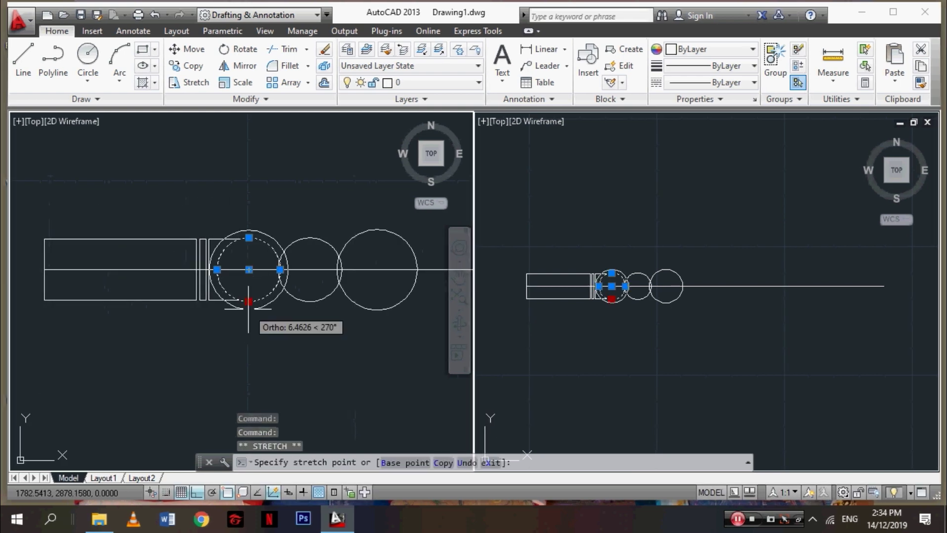
click(253, 307)
click(248, 270)
scroll(262, 293, up, 4)
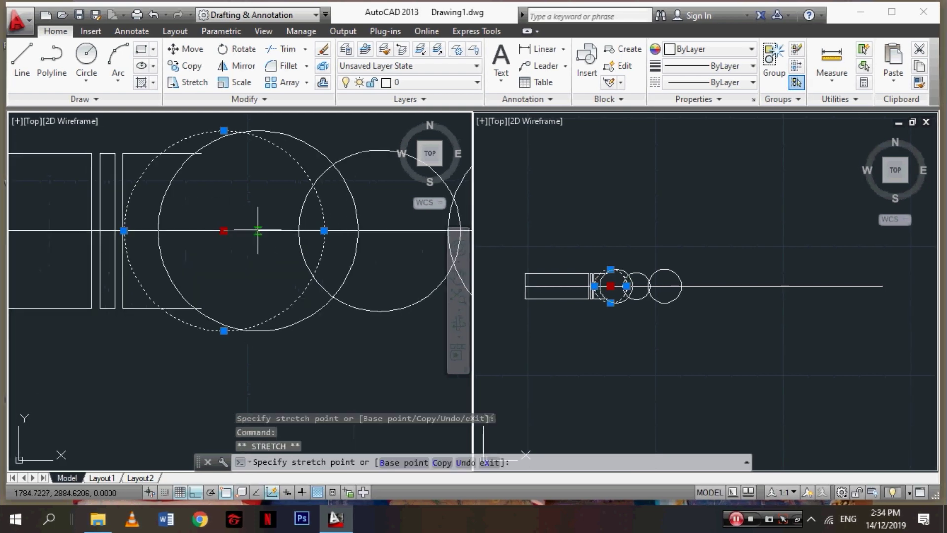
click(258, 231)
scroll(341, 317, down, 1)
click(341, 317)
key(Escape)
click(370, 312)
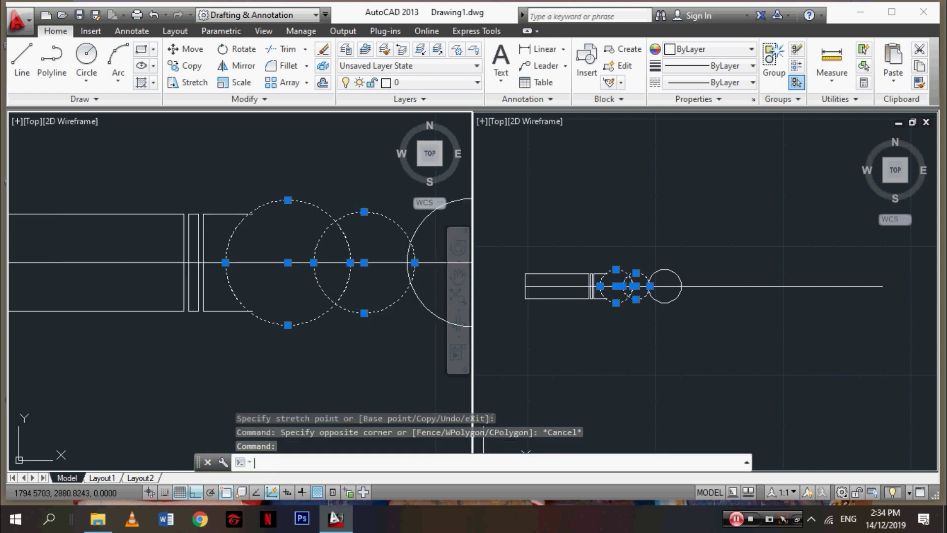
Erase the selected circle and copy the bead next to the barrel along the axis.
key(Delete)
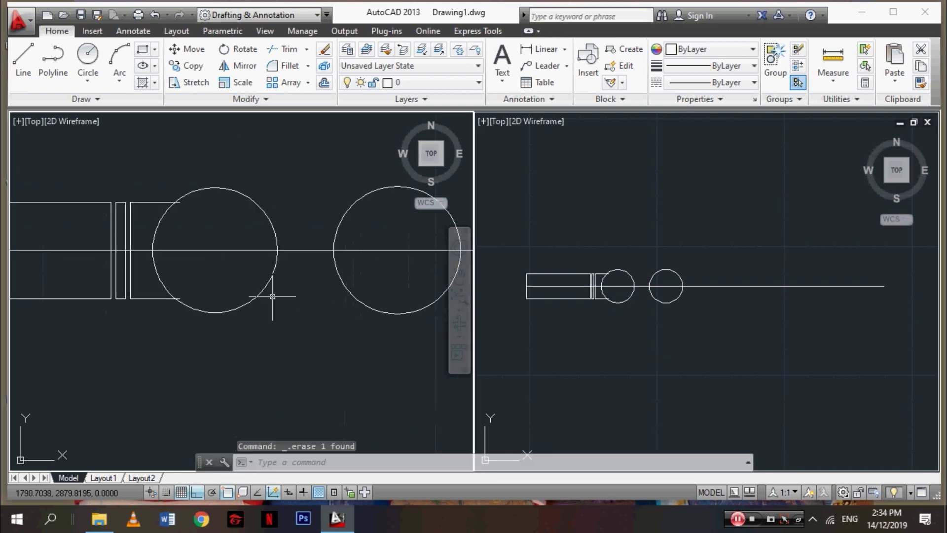
click(272, 296)
text(co)
key(Return)
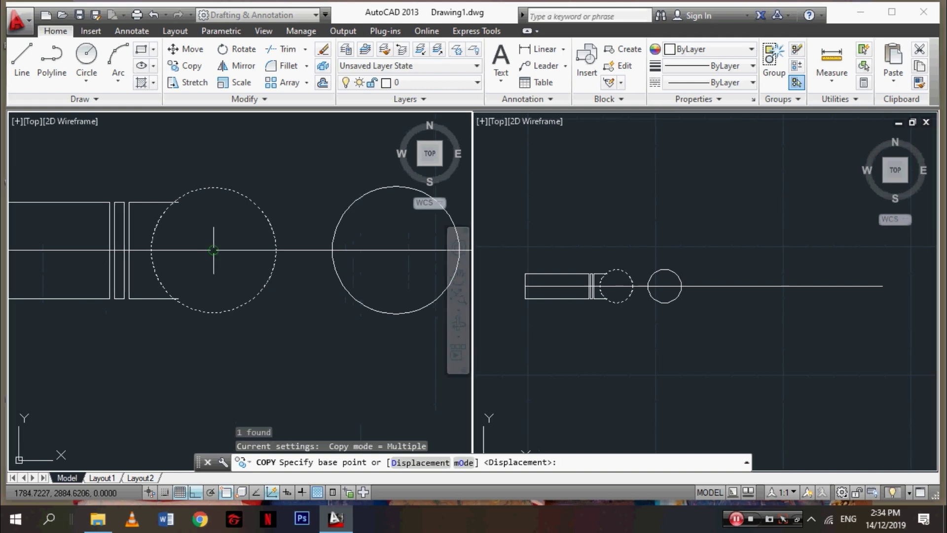
click(213, 250)
click(396, 250)
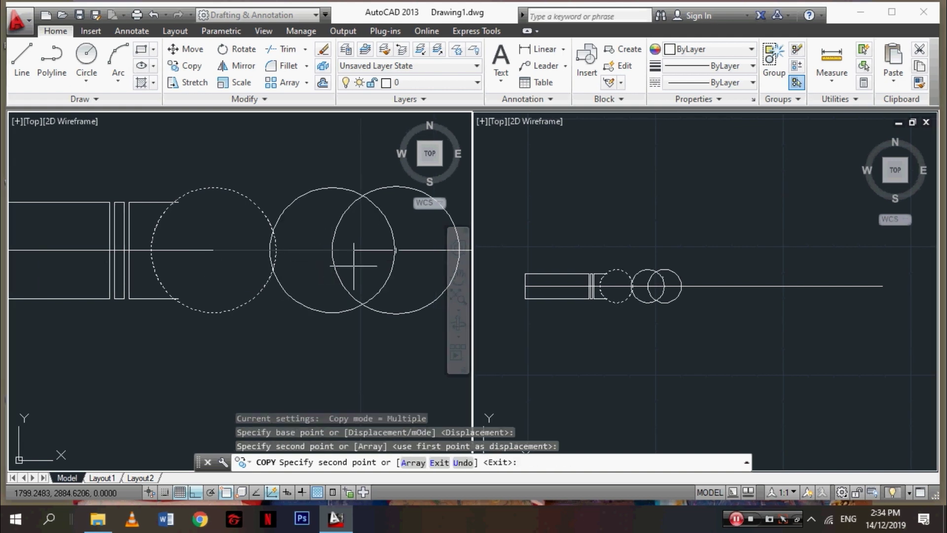
scroll(355, 271, down, 2)
key(Escape)
Erase the misplaced copied circle and pan the view left.
click(424, 316)
click(403, 291)
key(Delete)
middle_drag(402, 292, 186, 312)
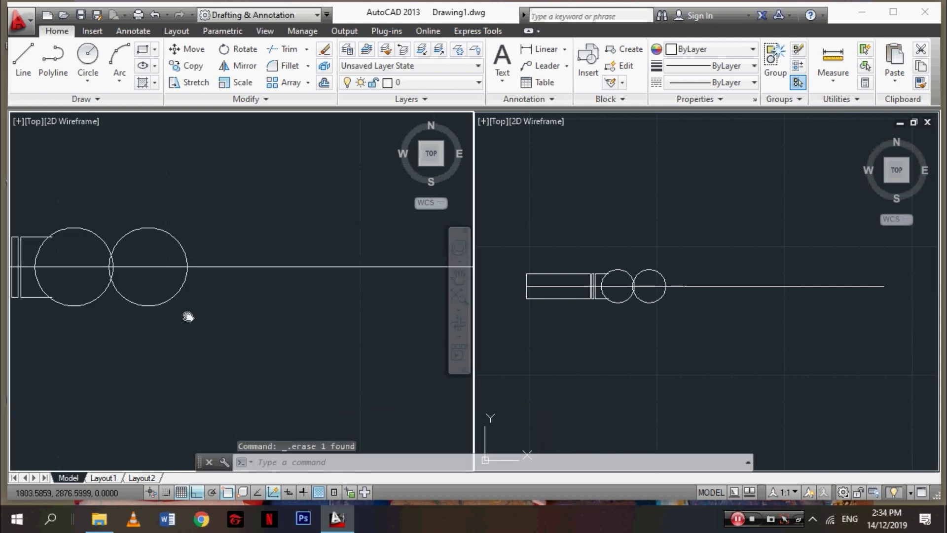
scroll(313, 302, down, 2)
scroll(236, 256, up, 2)
Draw a third bead circle on the axis and grip-stretch it against the previous bead.
click(86, 54)
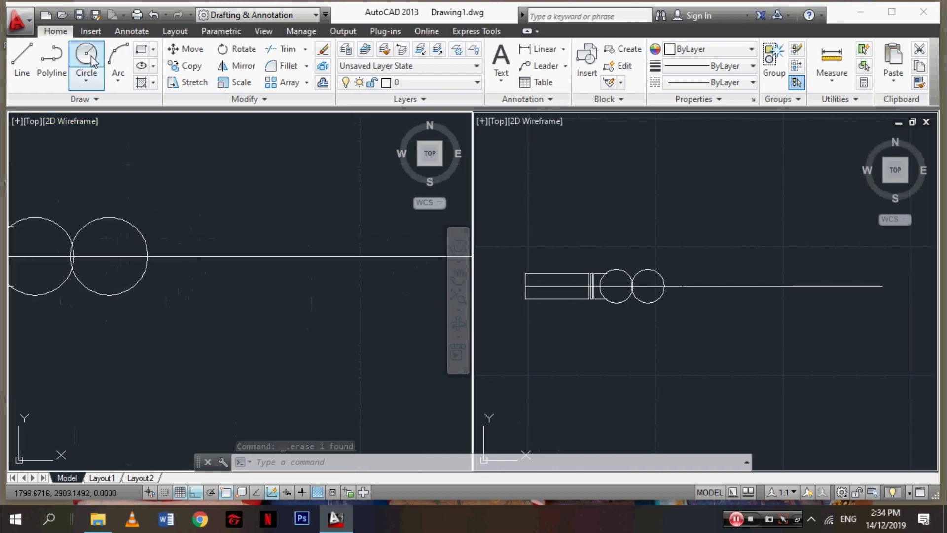
click(196, 256)
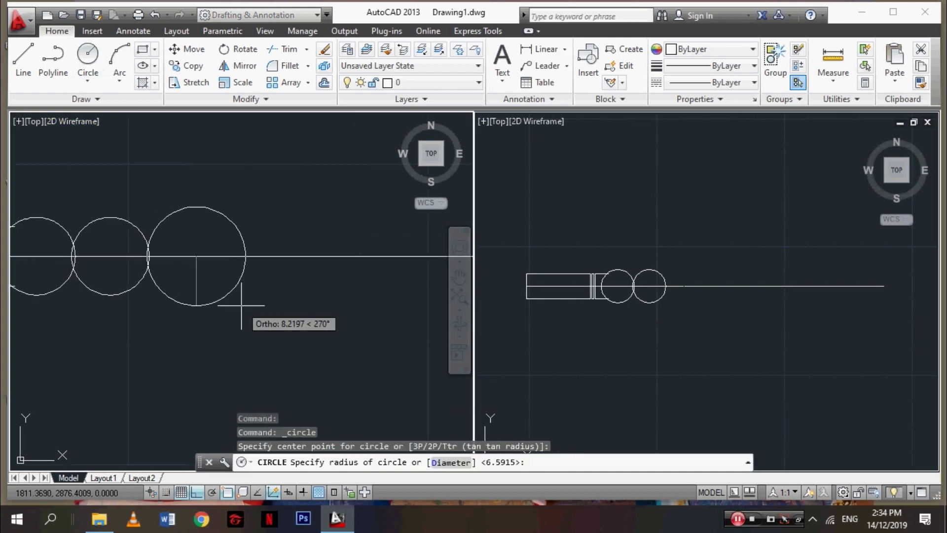
click(242, 305)
click(196, 256)
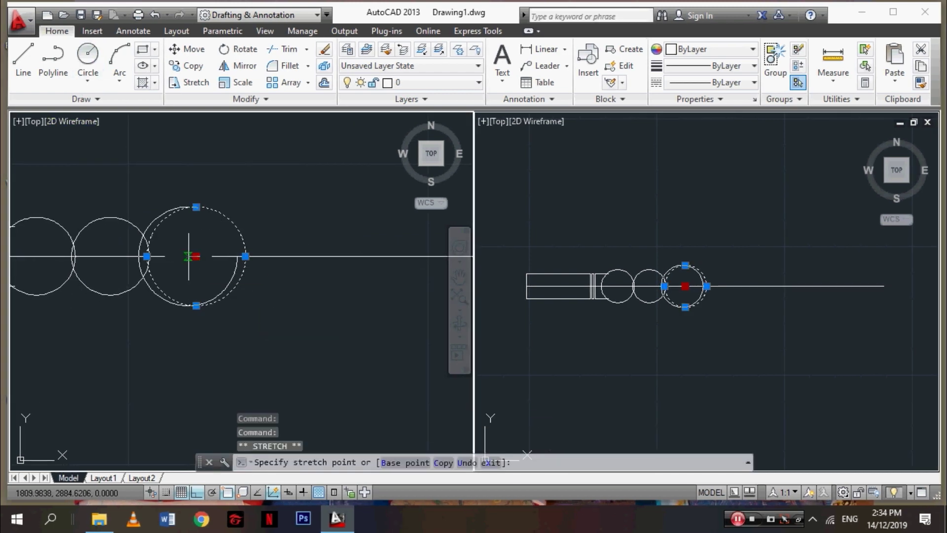
scroll(189, 256, up, 3)
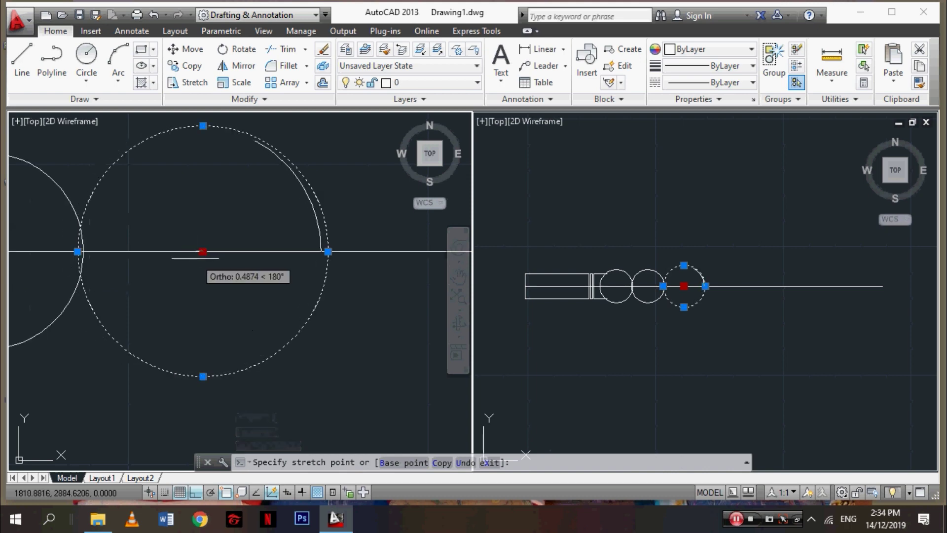
click(196, 257)
scroll(231, 290, down, 2)
key(Escape)
scroll(236, 288, down, 2)
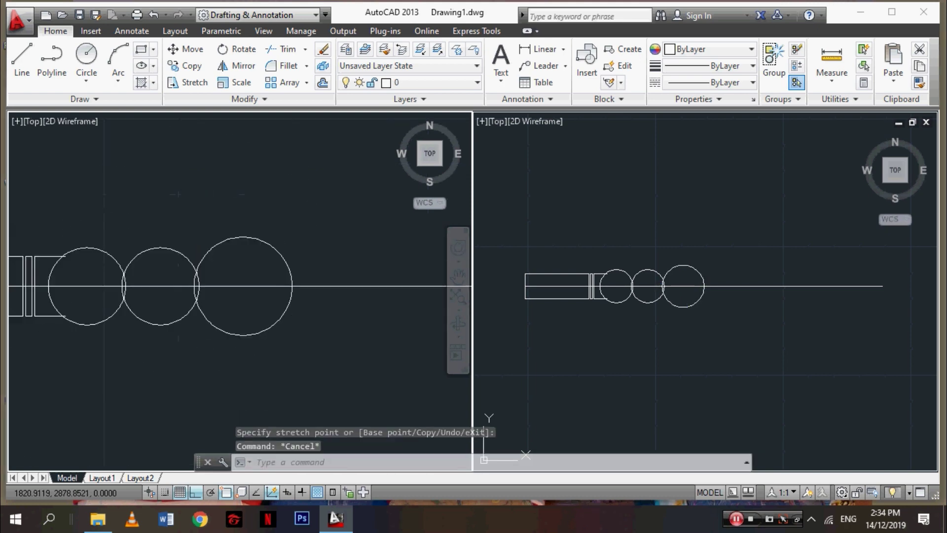
Copy the third bead from its centre to the next position along the pen axis.
click(251, 268)
text(c)
key(Return)
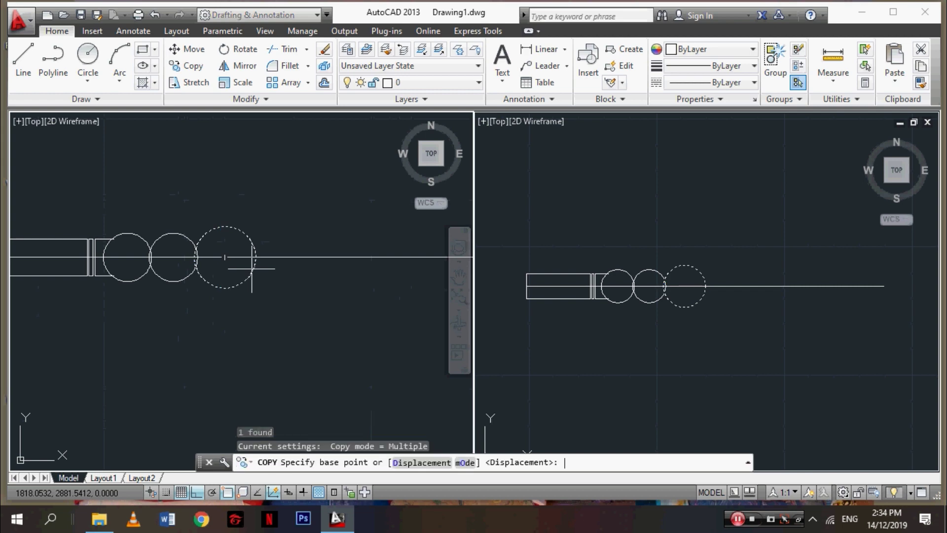
click(225, 257)
scroll(279, 264, up, 2)
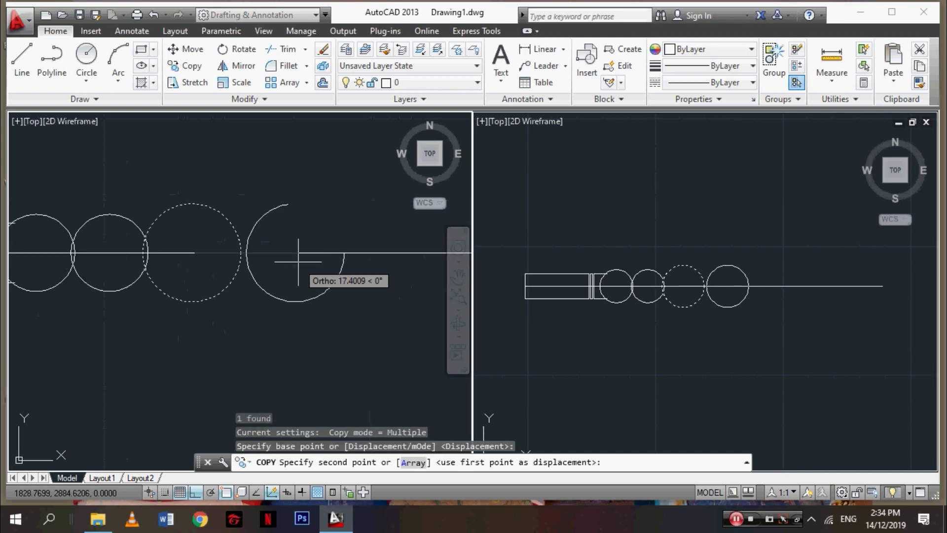
click(288, 260)
key(Escape)
scroll(349, 317, down, 3)
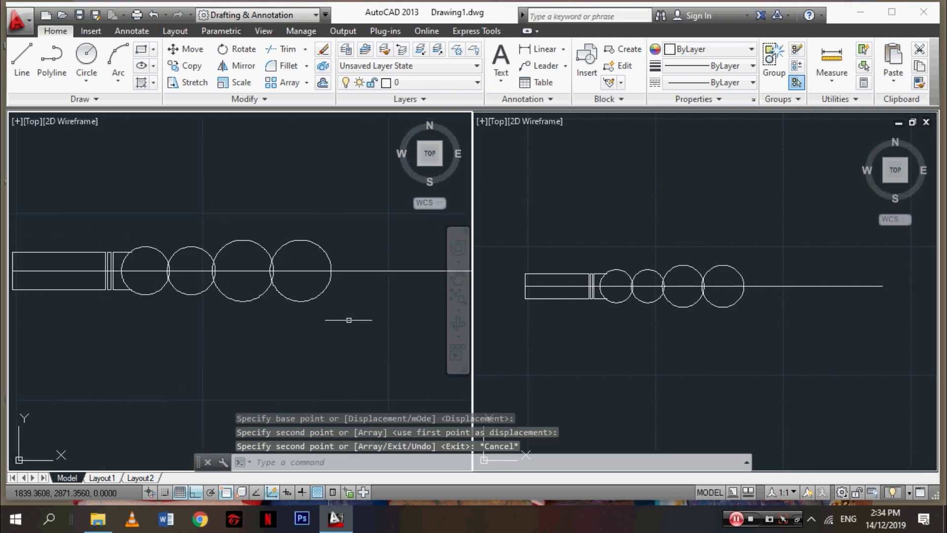
scroll(249, 312, down, 1)
scroll(249, 313, up, 2)
Draw the fifth and sixth bead circles with centres on the axis line.
click(87, 56)
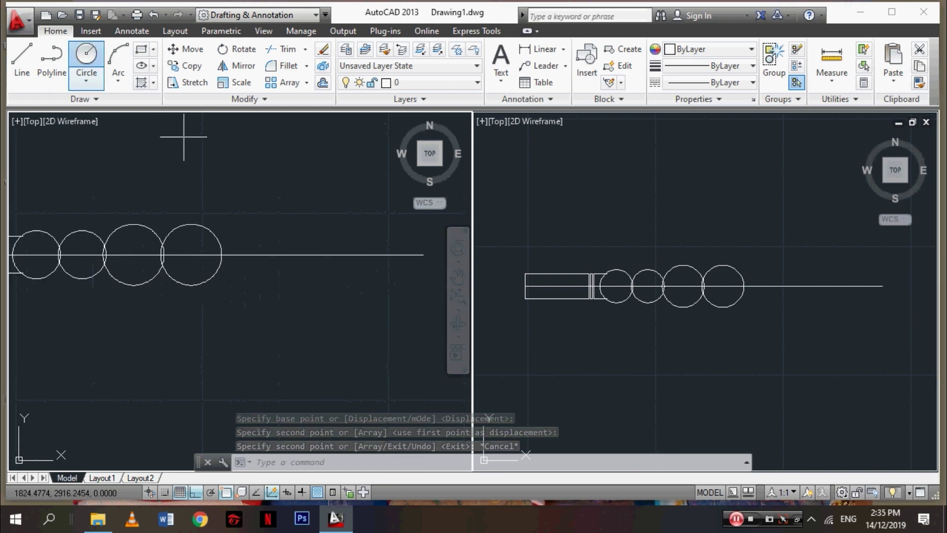
click(262, 256)
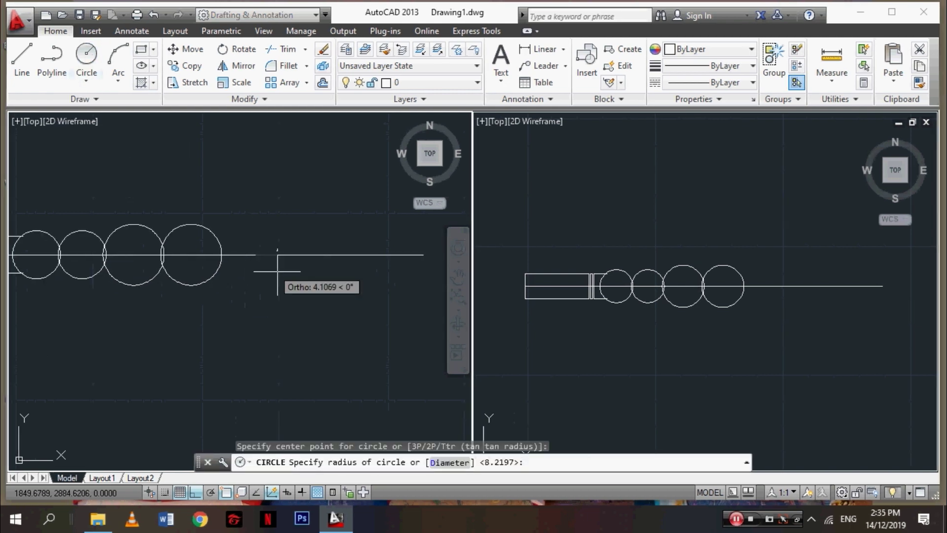
click(294, 291)
key(Return)
click(333, 255)
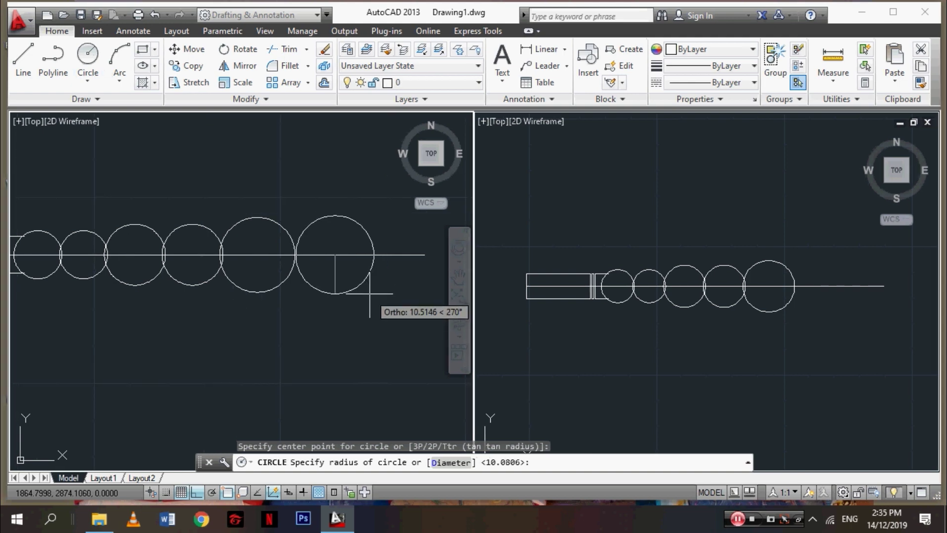
click(369, 293)
click(368, 293)
click(335, 255)
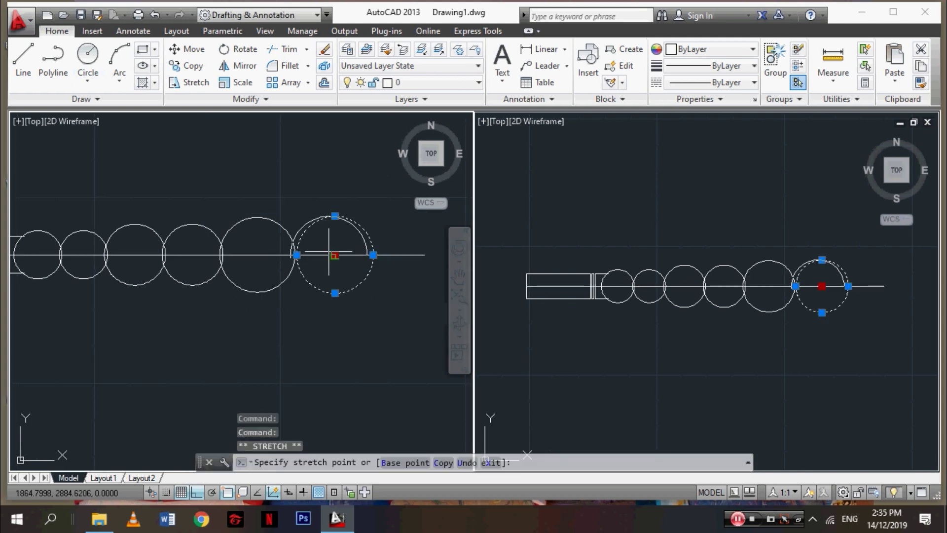
key(Escape)
Draw a larger seventh circle at the end of the bead row, overlapping the last one.
drag(269, 296, 249, 261)
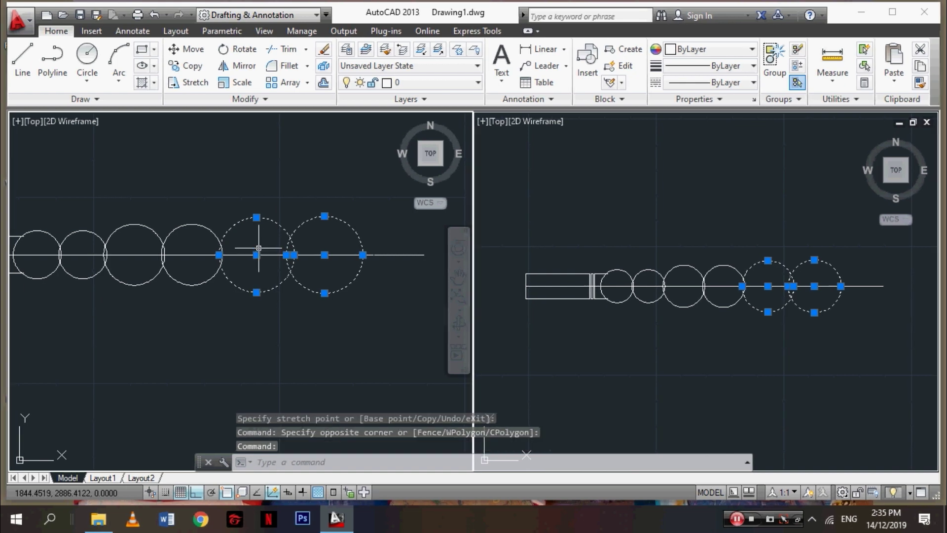
click(257, 255)
scroll(257, 255, up, 4)
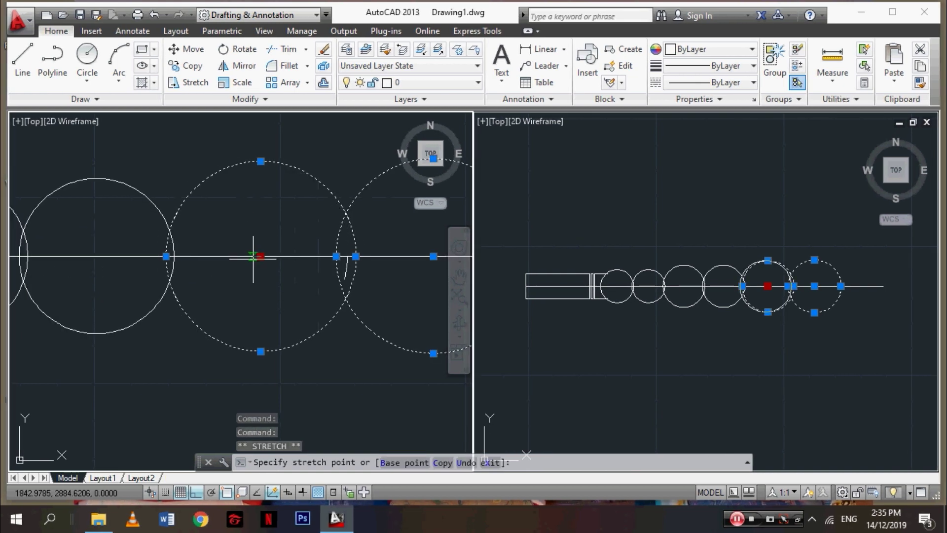
scroll(296, 286, down, 4)
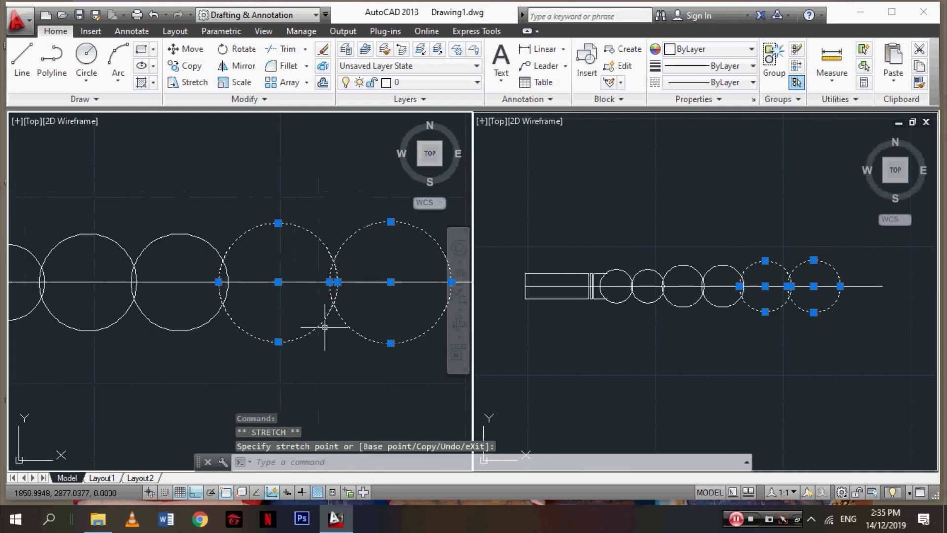
key(Escape)
scroll(194, 326, down, 1)
middle_drag(194, 326, 17, 306)
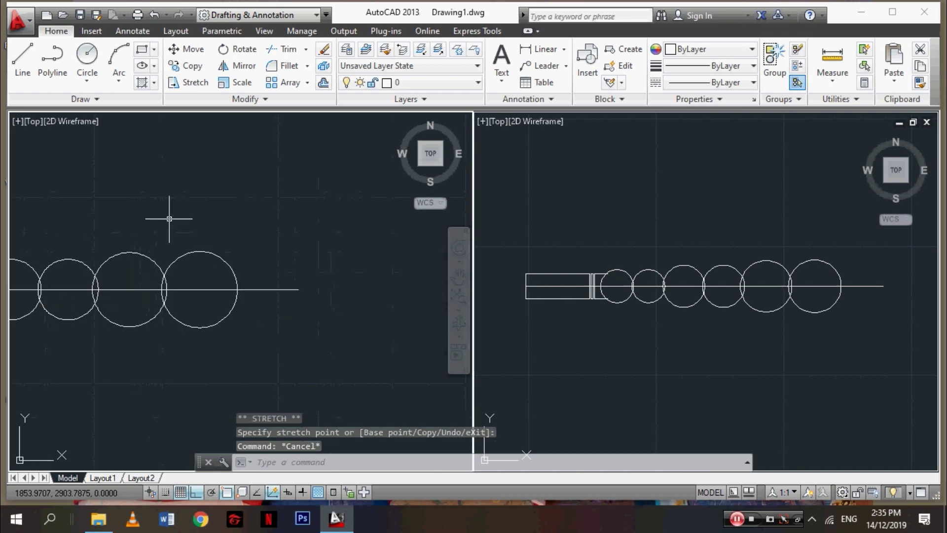
click(87, 55)
click(267, 290)
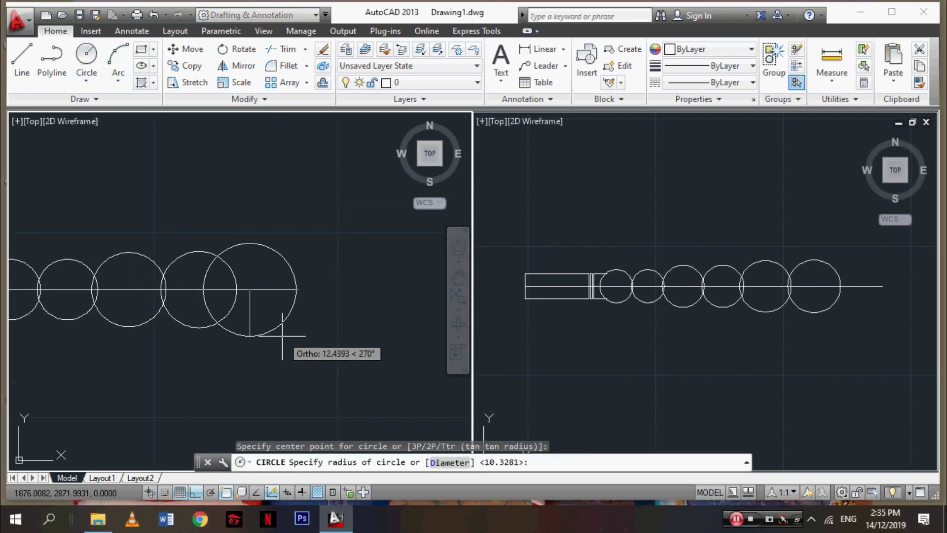
key(Escape)
middle_drag(194, 334, 307, 317)
Slide the second and third bead circles along the axis to touch their neighbours.
scroll(367, 340, down, 1)
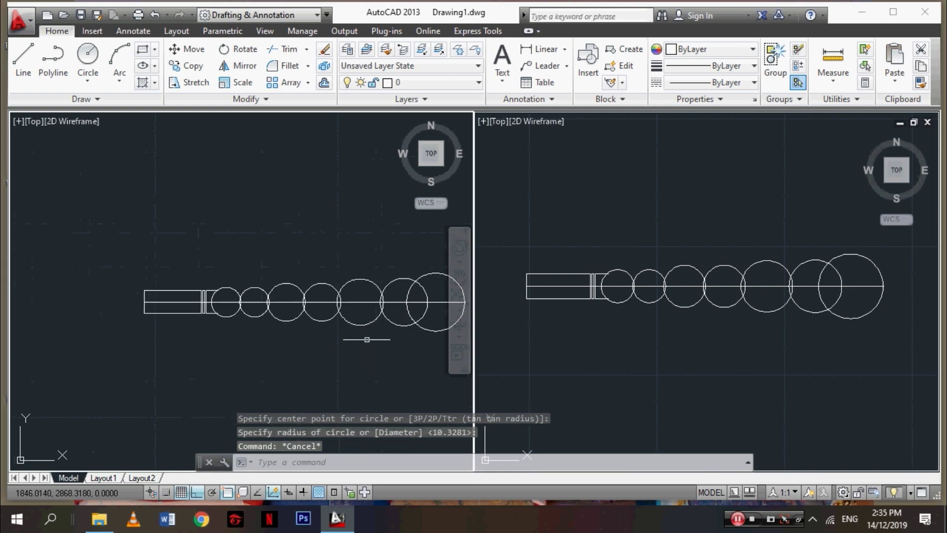
scroll(231, 325, up, 4)
click(275, 297)
click(291, 266)
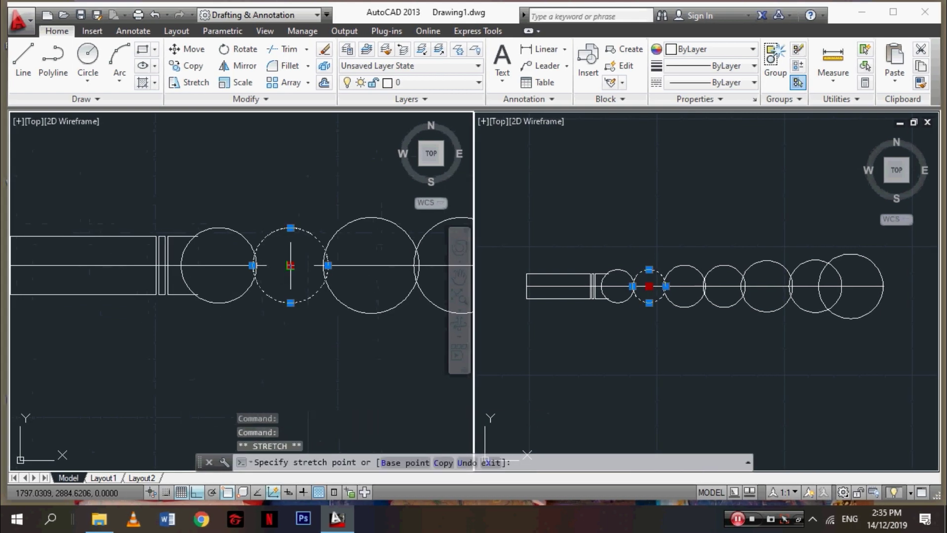
click(282, 265)
click(340, 302)
click(371, 265)
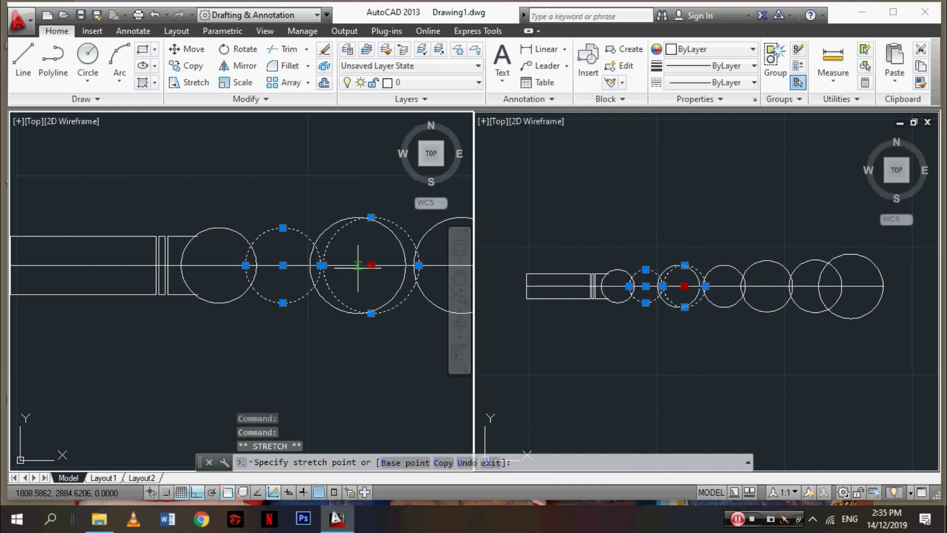
key(Escape)
middle_drag(356, 268, 228, 267)
Reposition the next two larger circles along the axis using their centre grips.
click(298, 298)
click(331, 265)
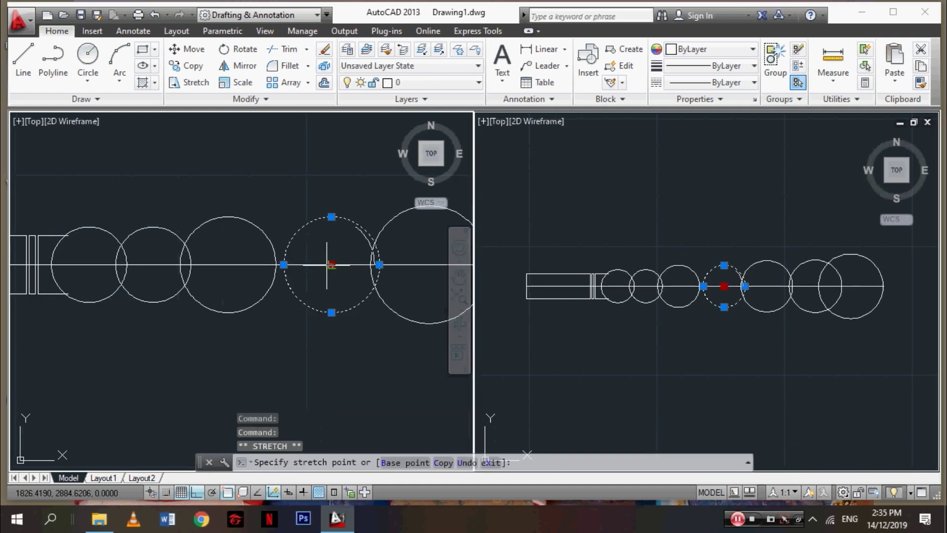
key(Escape)
middle_drag(336, 282, 229, 288)
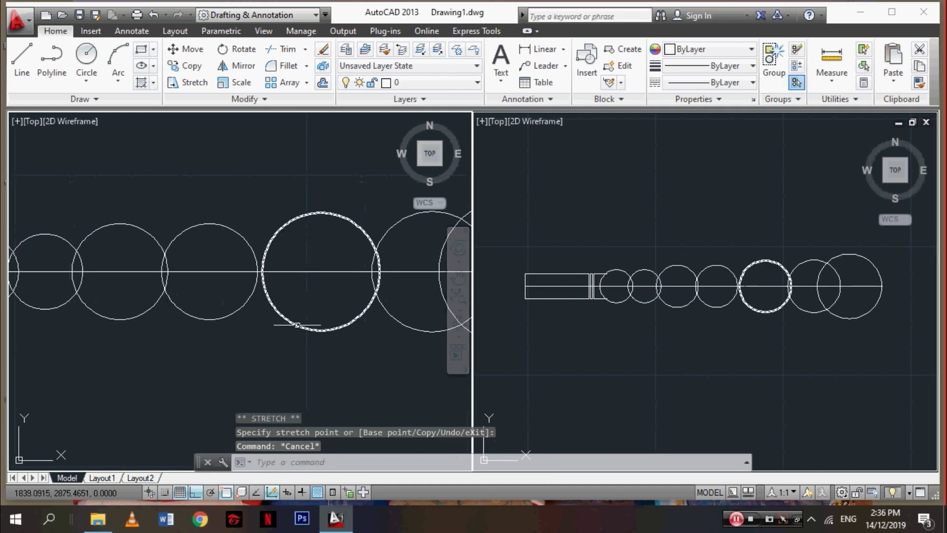
click(281, 312)
click(322, 271)
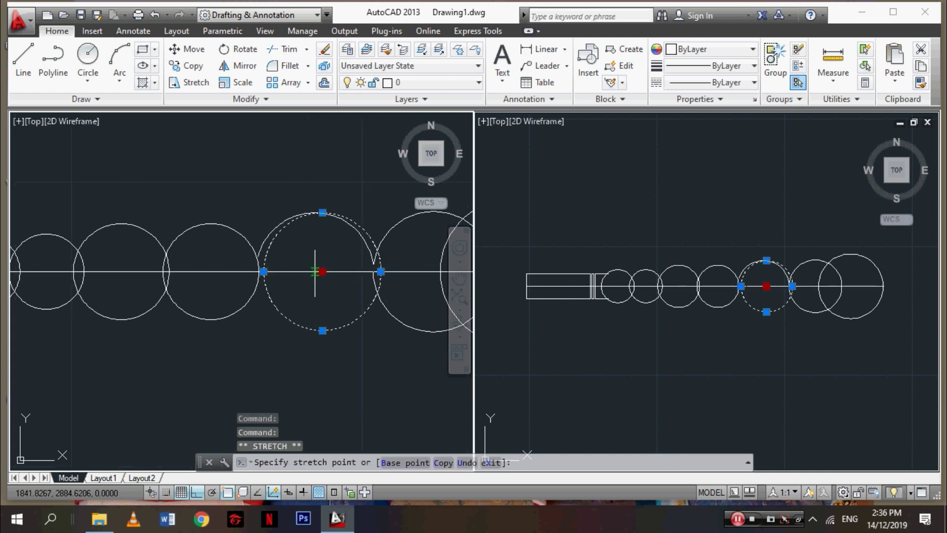
key(Escape)
Readjust a circle and slide the overlapping circle near the row's end along the axis.
scroll(212, 240, up, 2)
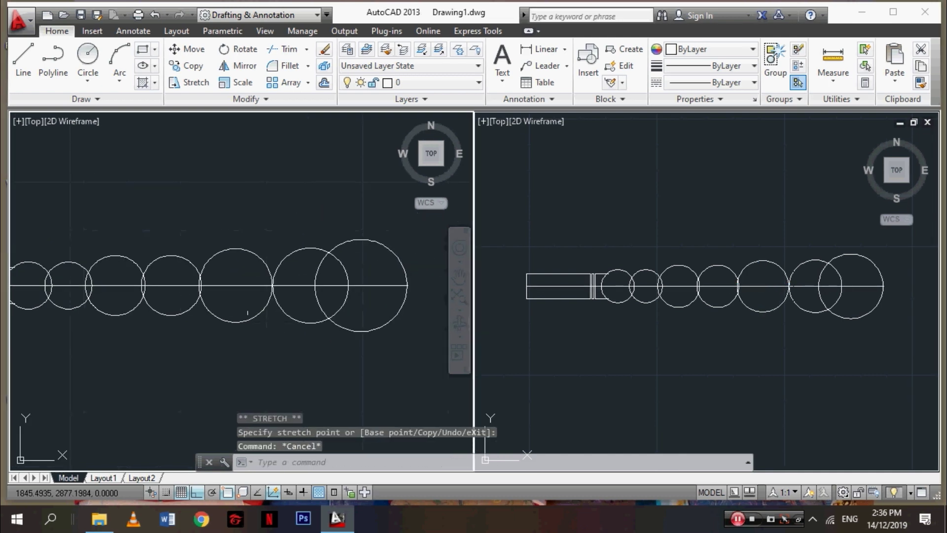
click(146, 305)
click(212, 239)
key(Escape)
scroll(284, 323, down, 1)
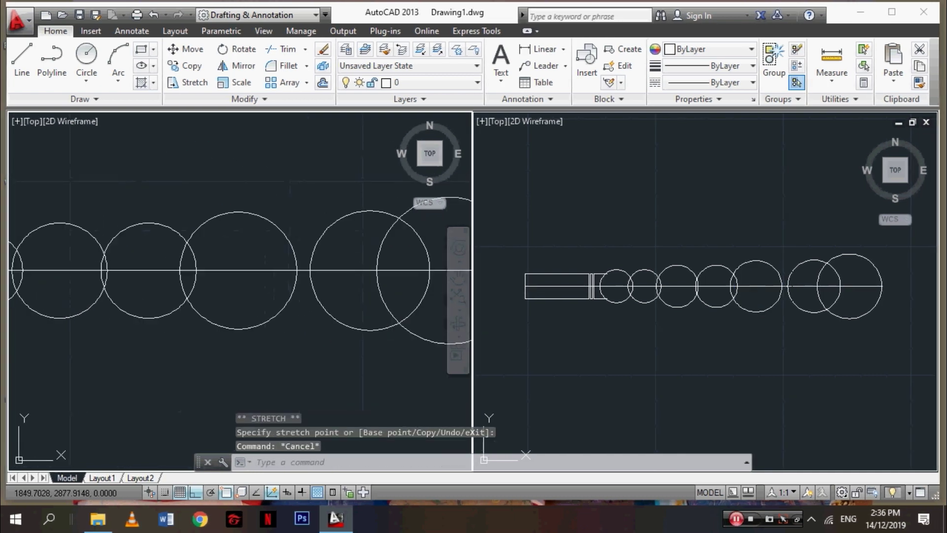
click(344, 323)
click(370, 271)
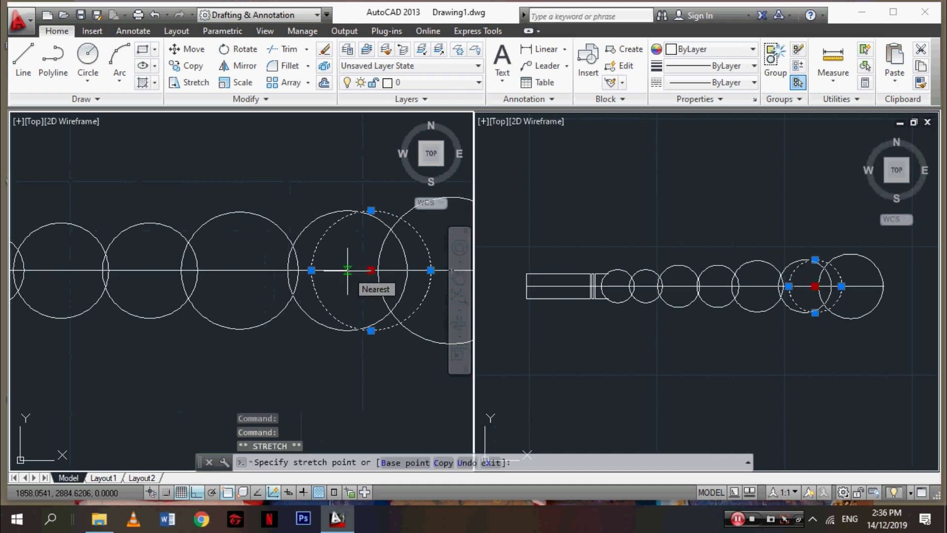
key(Escape)
Slide the remaining right-hand circles left so each touches its neighbour.
scroll(277, 339, down, 3)
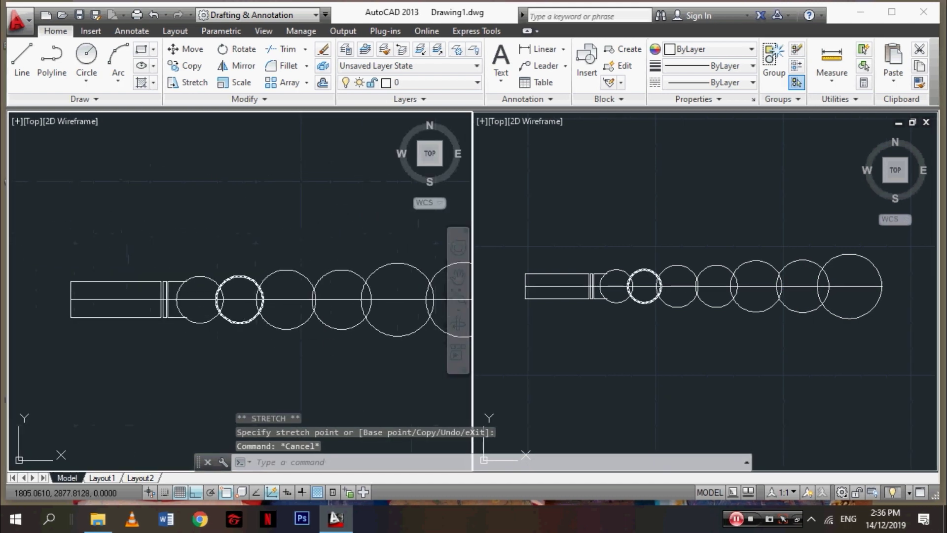
scroll(271, 322, up, 2)
click(350, 319)
click(383, 285)
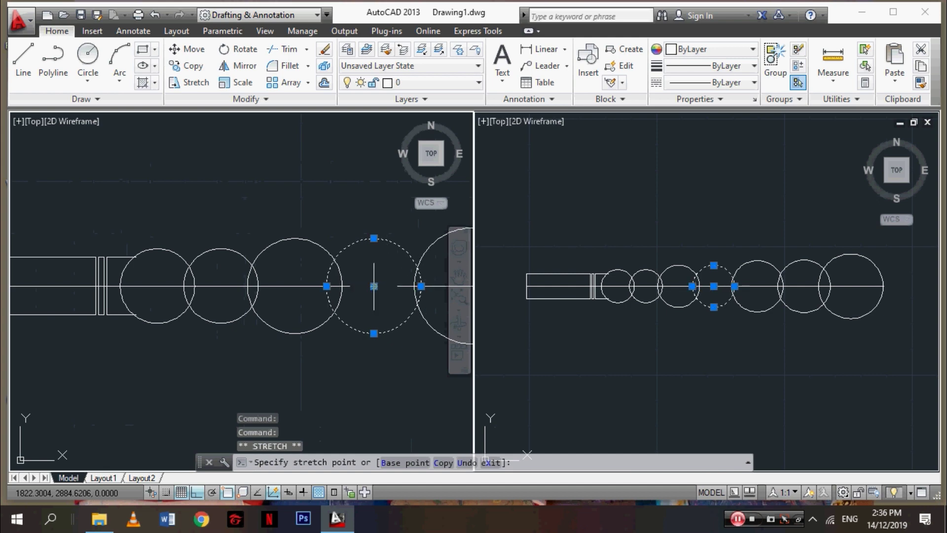
key(Escape)
middle_drag(426, 356, 182, 370)
click(188, 340)
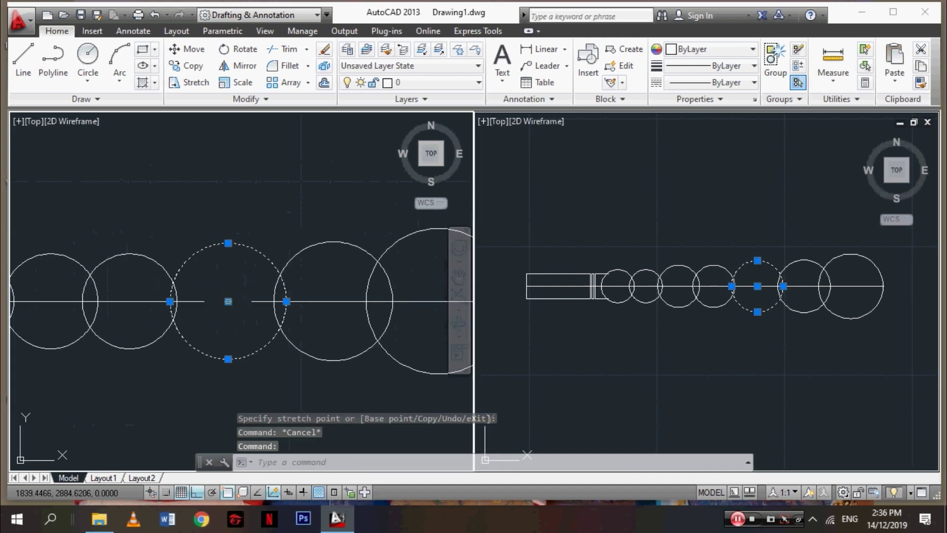
click(228, 301)
key(Escape)
Check the last circle and view the whole pen with its bead row.
click(330, 359)
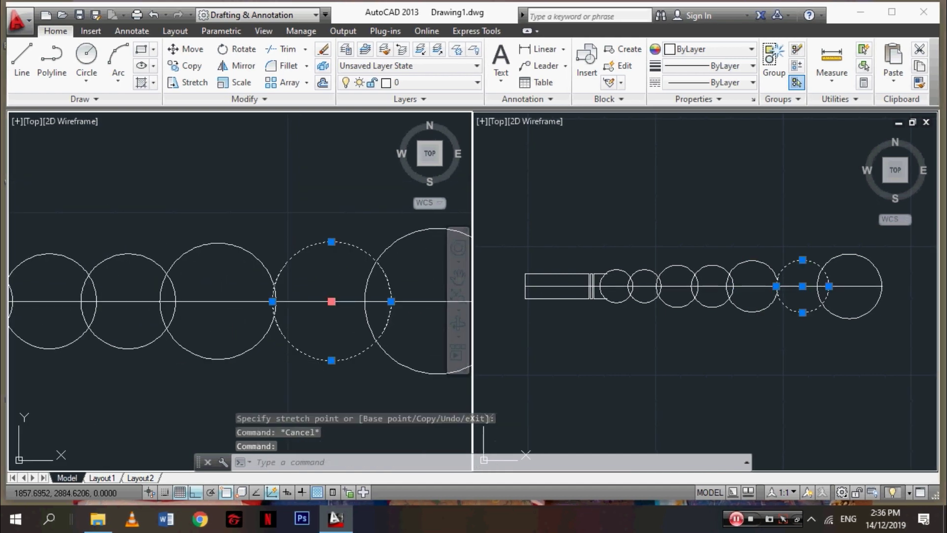
key(Escape)
key(Escape)
scroll(331, 316, down, 4)
middle_drag(329, 354, 340, 338)
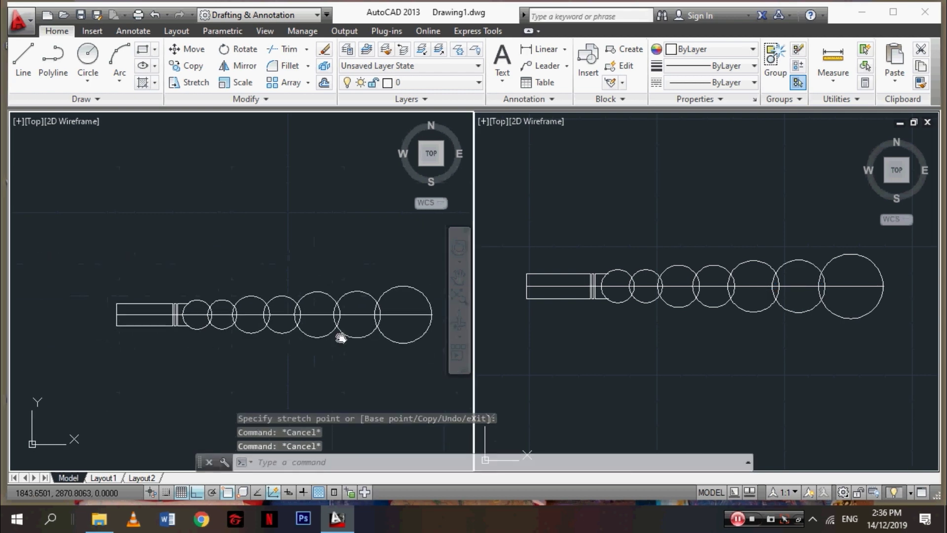
scroll(340, 338, up, 3)
scroll(345, 355, down, 3)
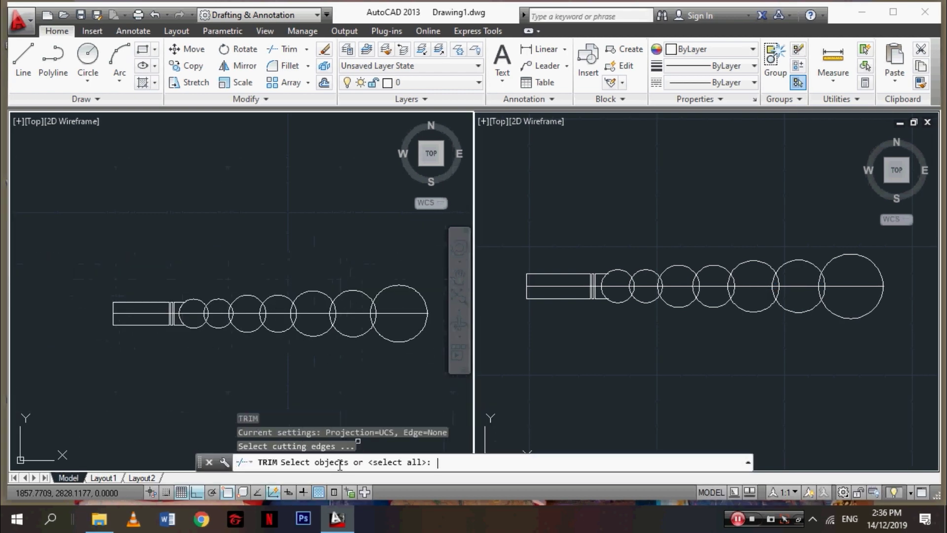
Trim the upper halves of the bead circles with a crossing window.
key(Return)
click(432, 279)
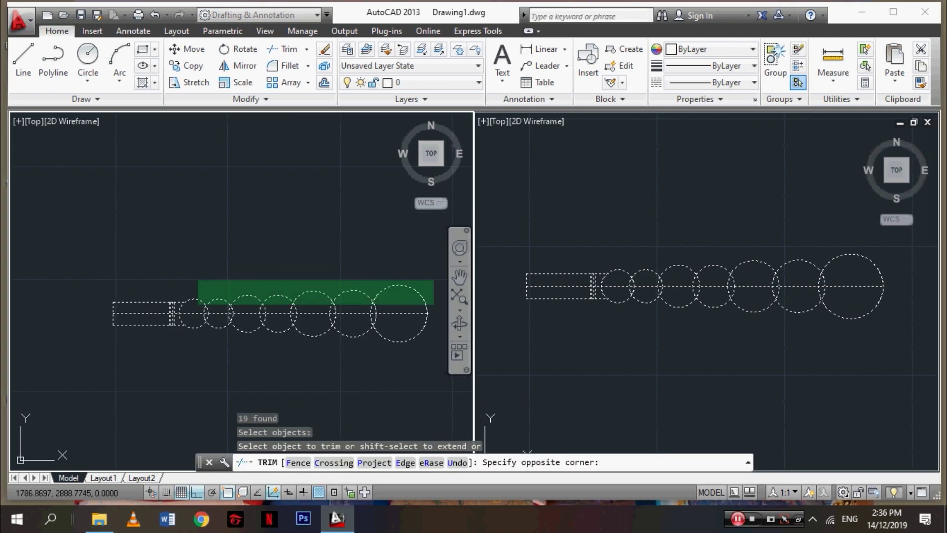
click(105, 306)
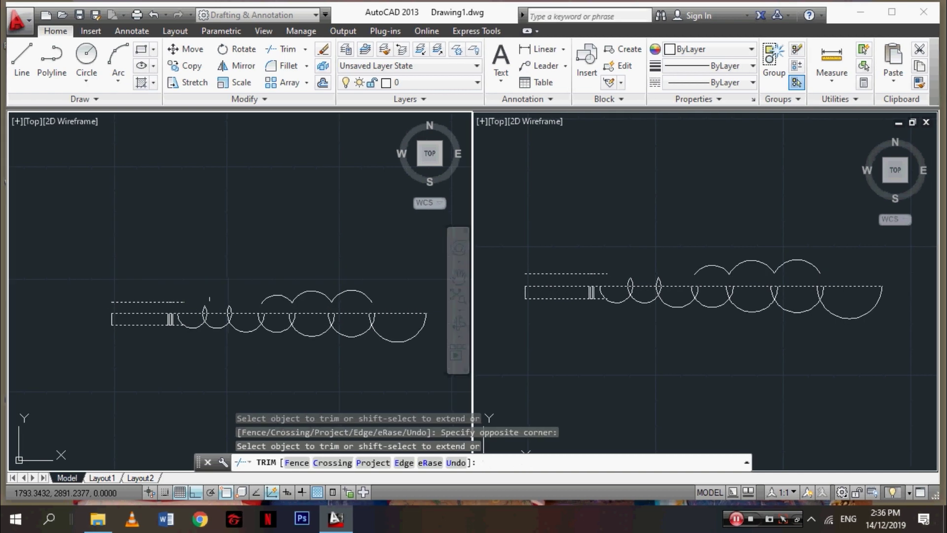
scroll(204, 304, up, 5)
click(277, 327)
key(Escape)
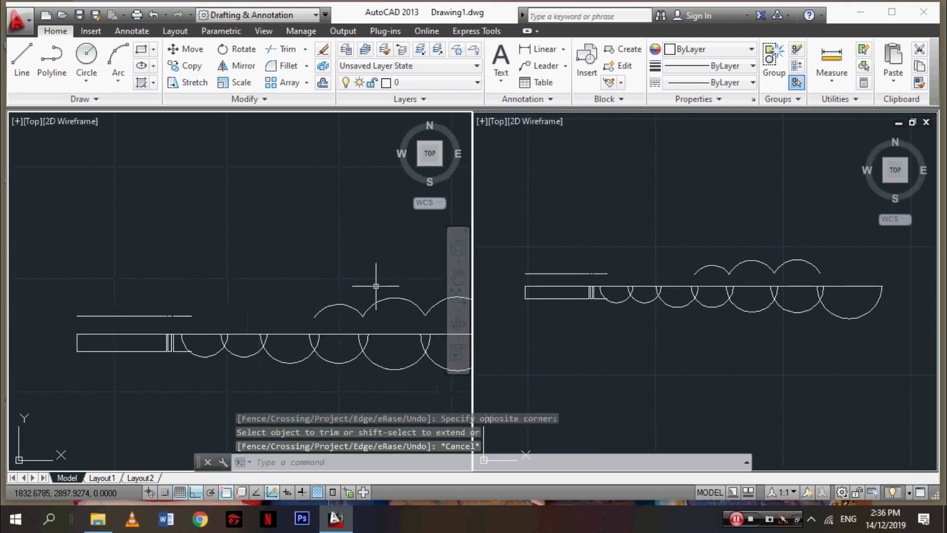
Select the leftover stray line and upper arcs.
scroll(211, 292, down, 4)
click(390, 311)
click(115, 274)
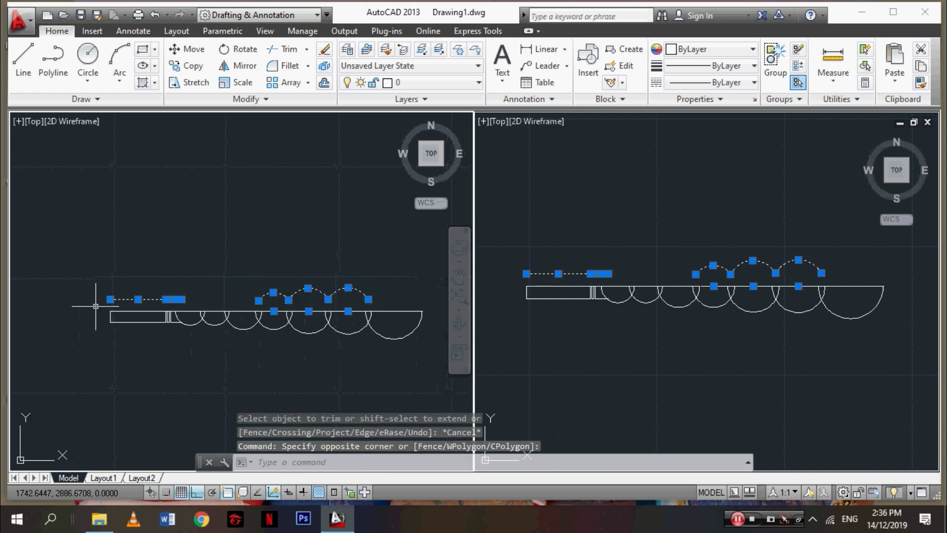
scroll(161, 283, up, 2)
Trim the arc portions inside the pen barrel, using all objects as cutting edges.
text(t)
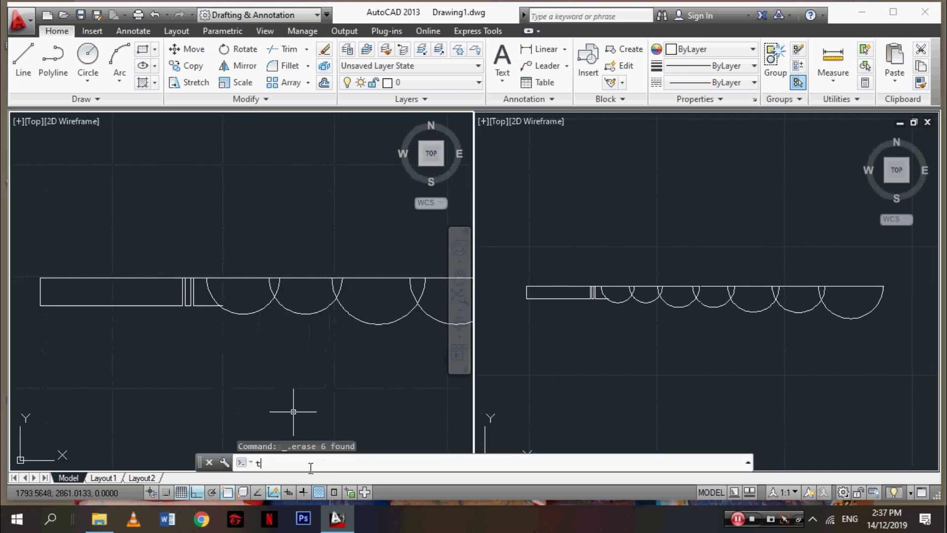
key(Return)
key(Return)
scroll(197, 326, up, 5)
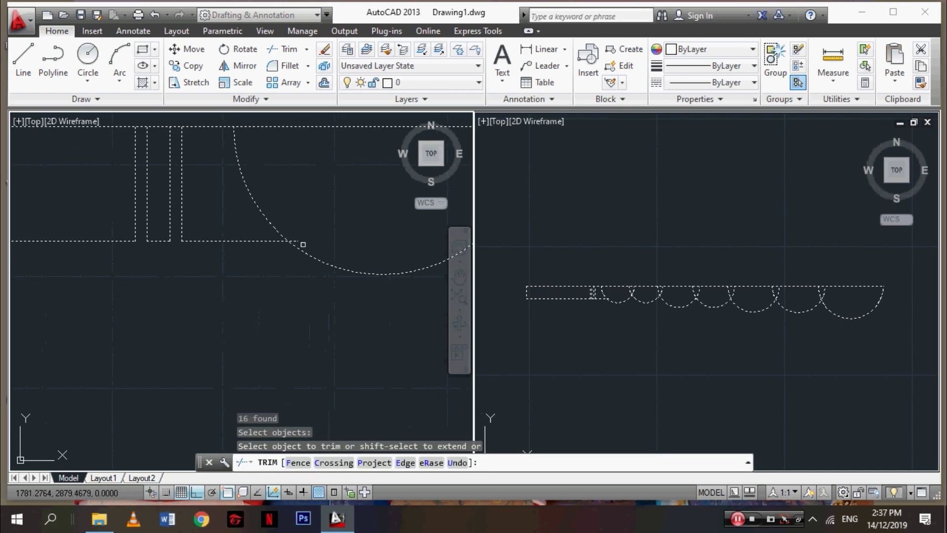
click(273, 216)
scroll(338, 238, down, 4)
click(244, 254)
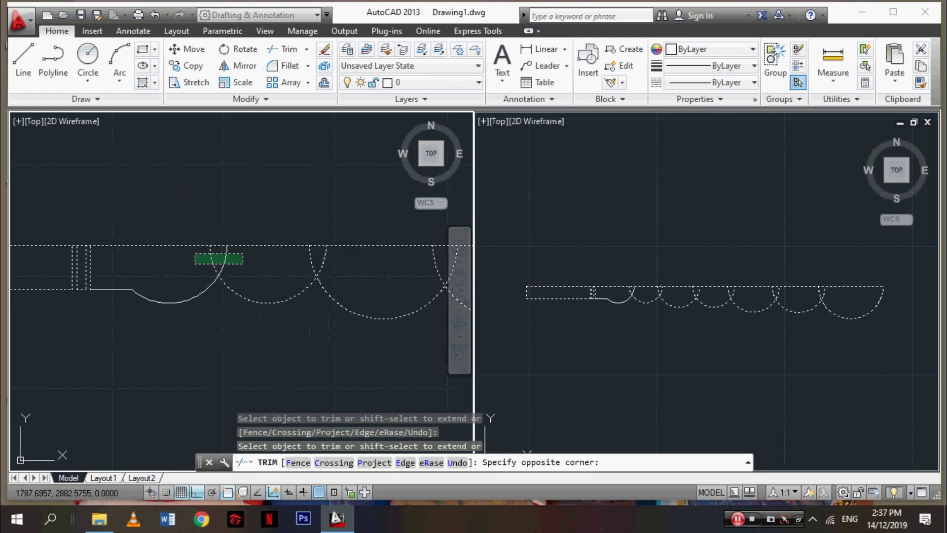
click(194, 265)
click(337, 252)
click(284, 266)
scroll(217, 269, down, 3)
Trim the remaining unwanted arc segments above the centre line.
scroll(217, 269, up, 2)
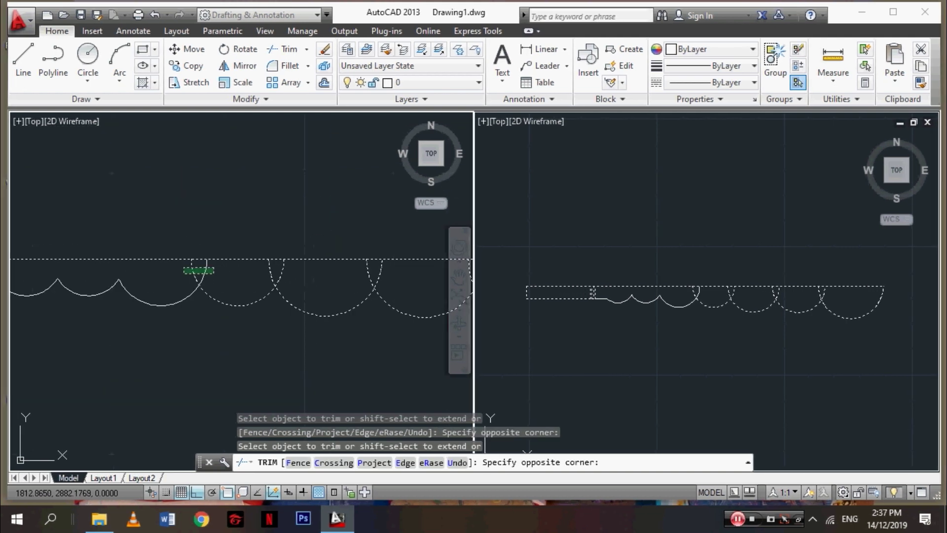
click(183, 273)
click(300, 267)
click(237, 278)
scroll(292, 287, up, 1)
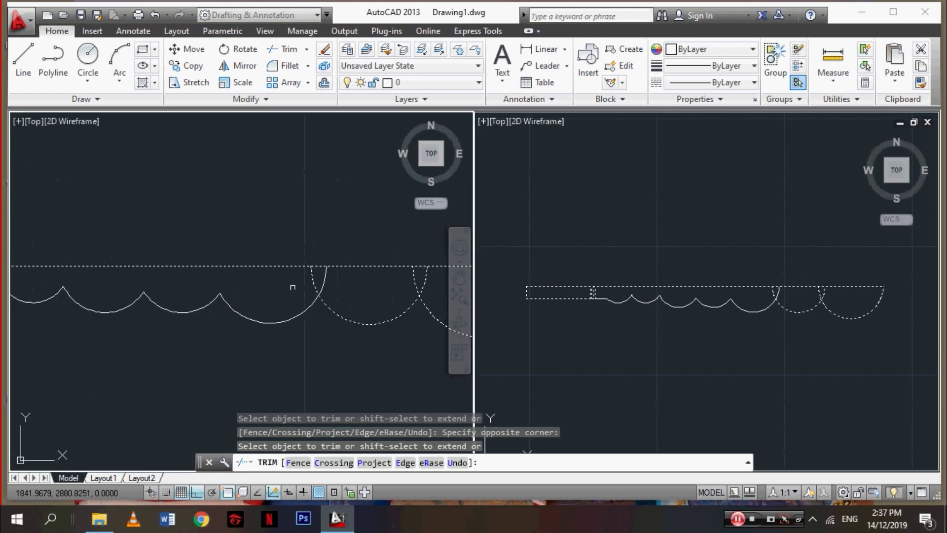
click(331, 269)
click(306, 282)
scroll(327, 282, down, 2)
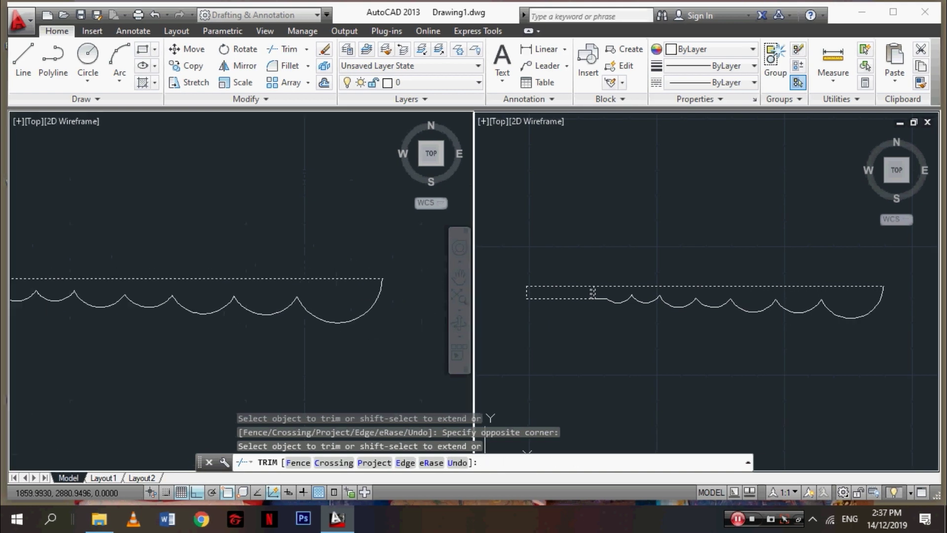
Stop trimming and zoom in on the first scallop peak, leaving its arc unchanged.
key(Escape)
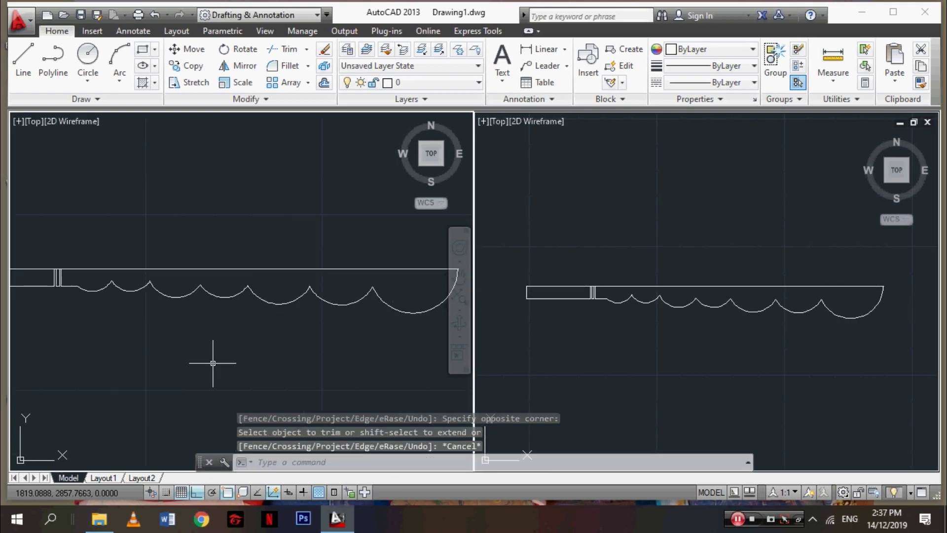
scroll(212, 345, up, 2)
scroll(148, 296, up, 2)
scroll(277, 250, up, 2)
click(329, 286)
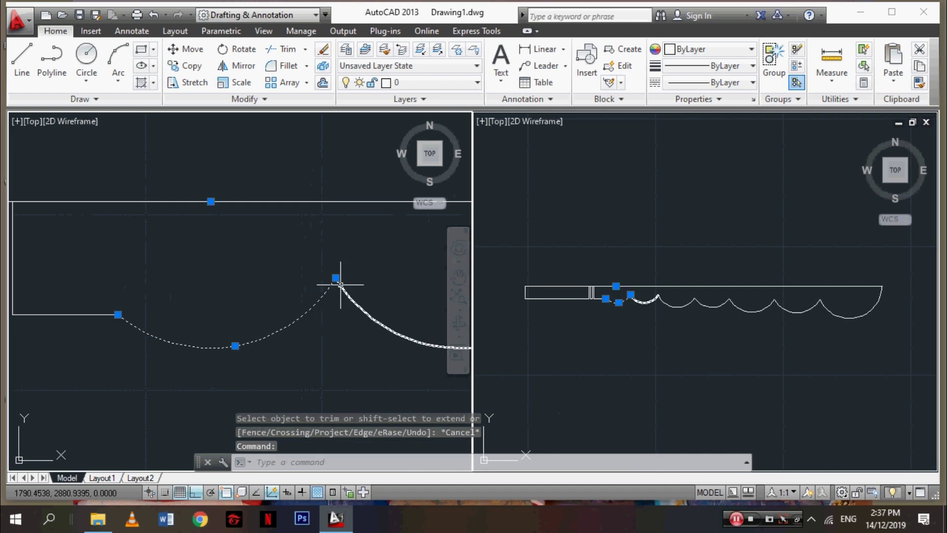
click(335, 278)
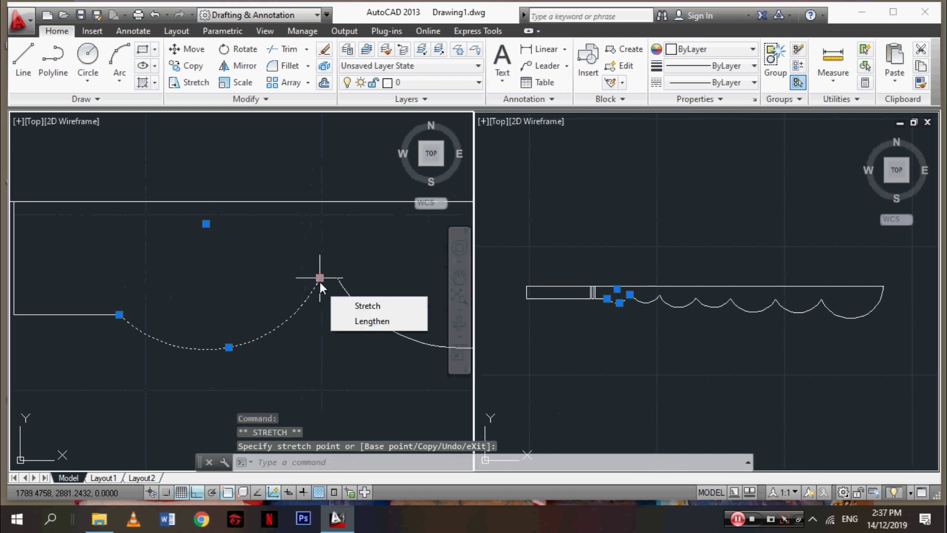
key(Escape)
Draw a short connecting line at the first arc peak.
click(22, 58)
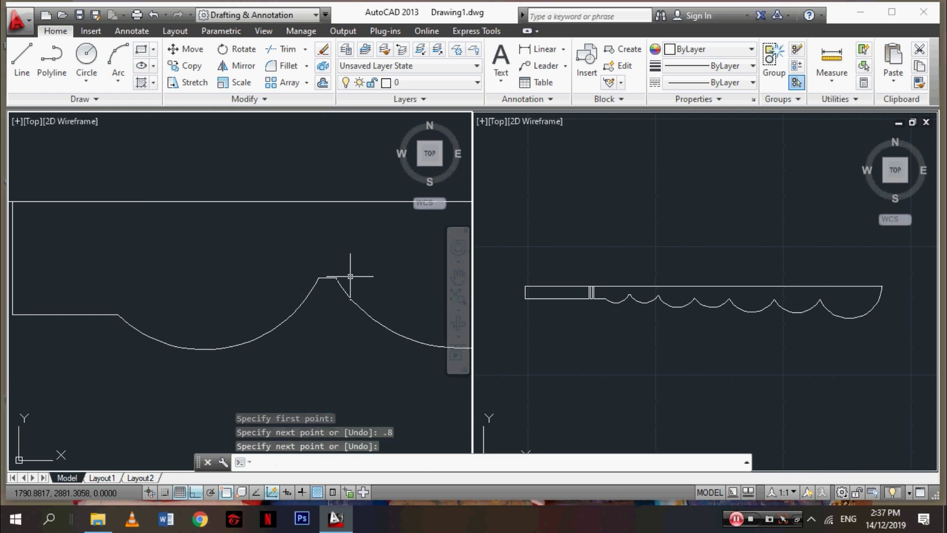
scroll(334, 194, up, 3)
scroll(289, 300, up, 2)
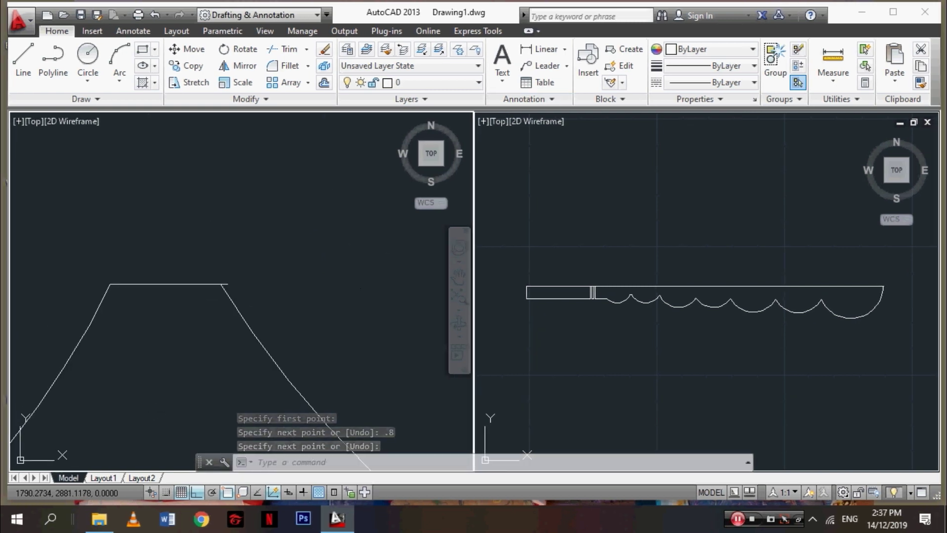
key(Return)
click(219, 284)
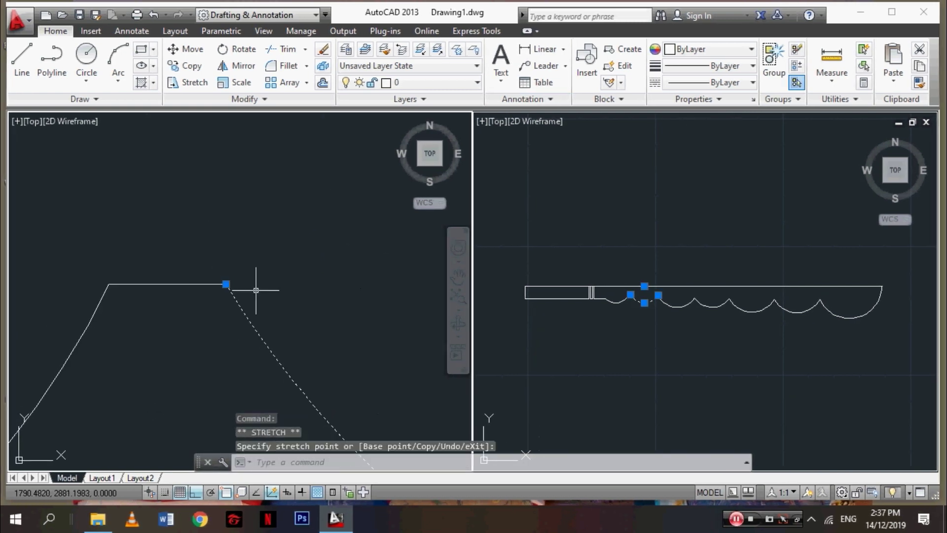
key(Escape)
Draw a connecting line from the neighbouring arc's end point at the peak.
scroll(260, 261, down, 2)
scroll(260, 261, down, 2)
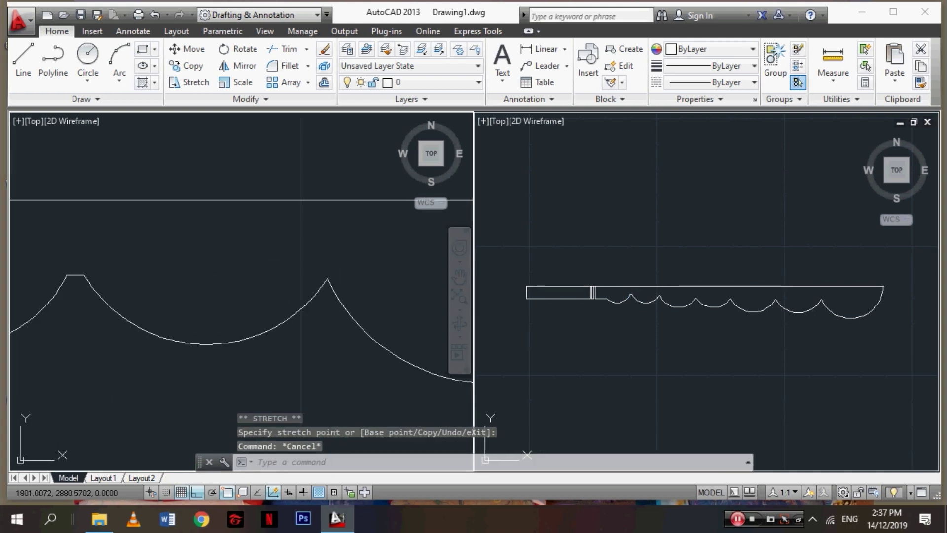
click(316, 289)
key(Escape)
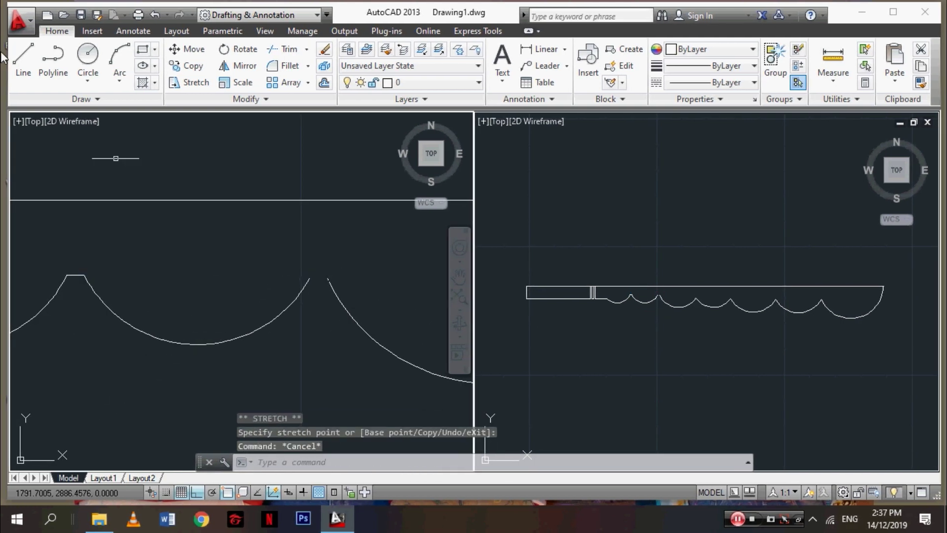
text(l)
key(Return)
scroll(237, 296, up, 3)
scroll(67, 321, down, 1)
click(218, 313)
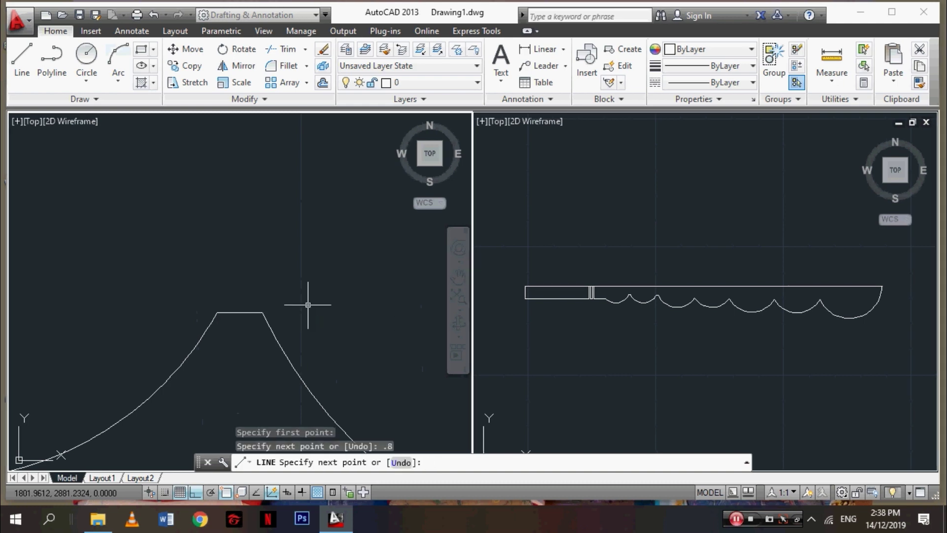
key(Return)
Stretch the arc's end point at the peak so it meets the connecting line.
scroll(307, 305, up, 2)
scroll(316, 315, up, 6)
click(319, 289)
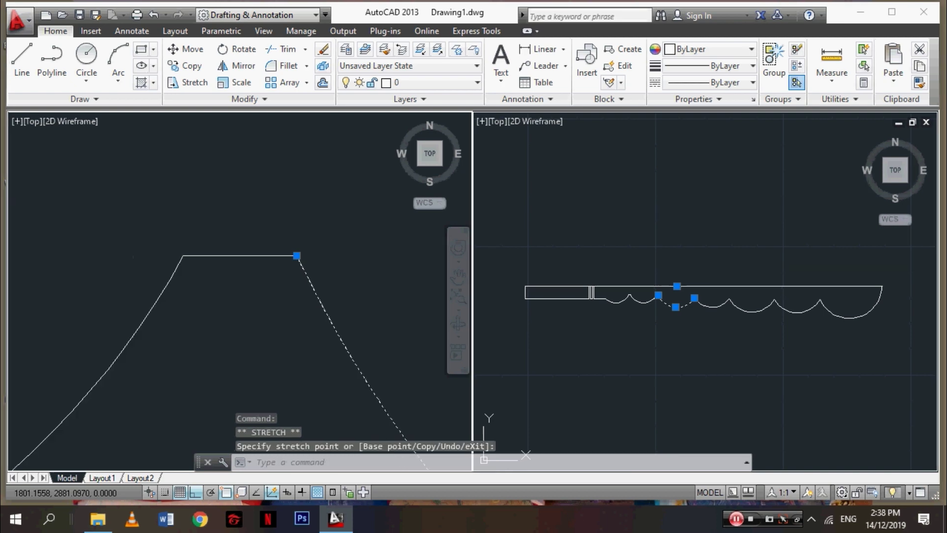
key(Escape)
scroll(334, 274, down, 5)
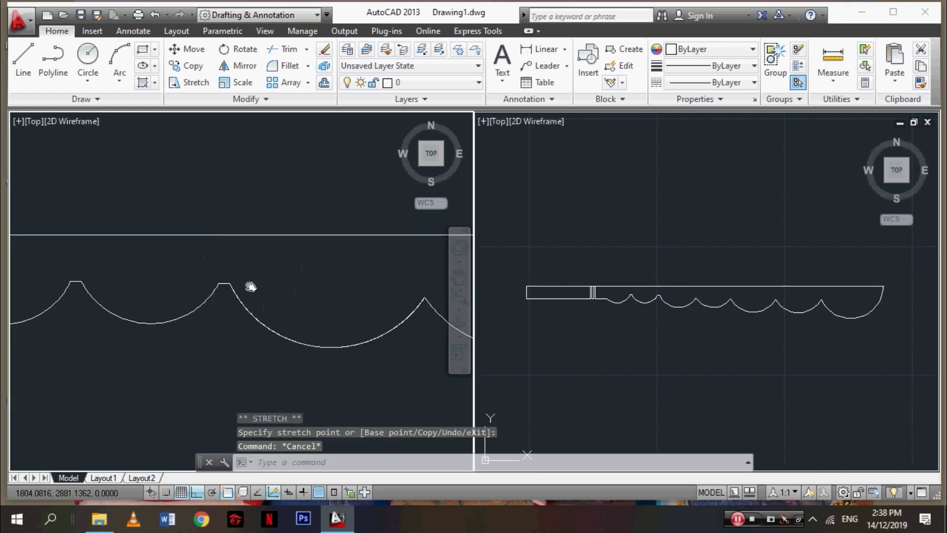
scroll(279, 306, up, 3)
click(274, 312)
scroll(302, 293, up, 2)
click(302, 293)
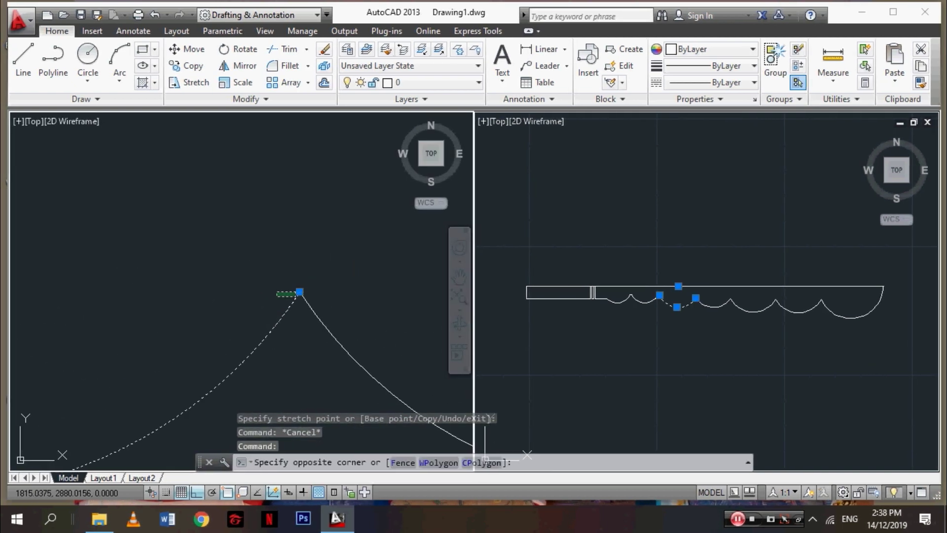
click(303, 293)
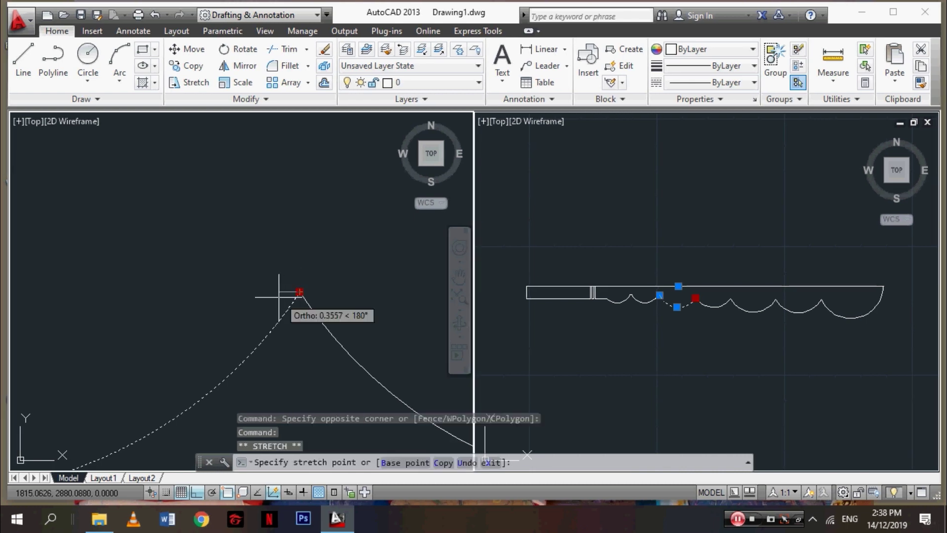
Add another short connecting line starting at the peak's end point.
click(17, 64)
click(278, 291)
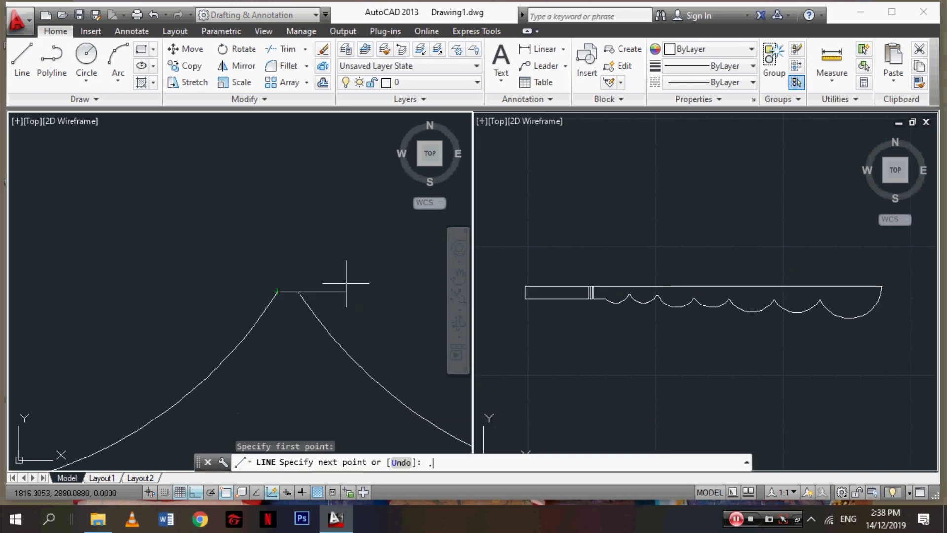
scroll(296, 296, down, 2)
key(Return)
click(217, 314)
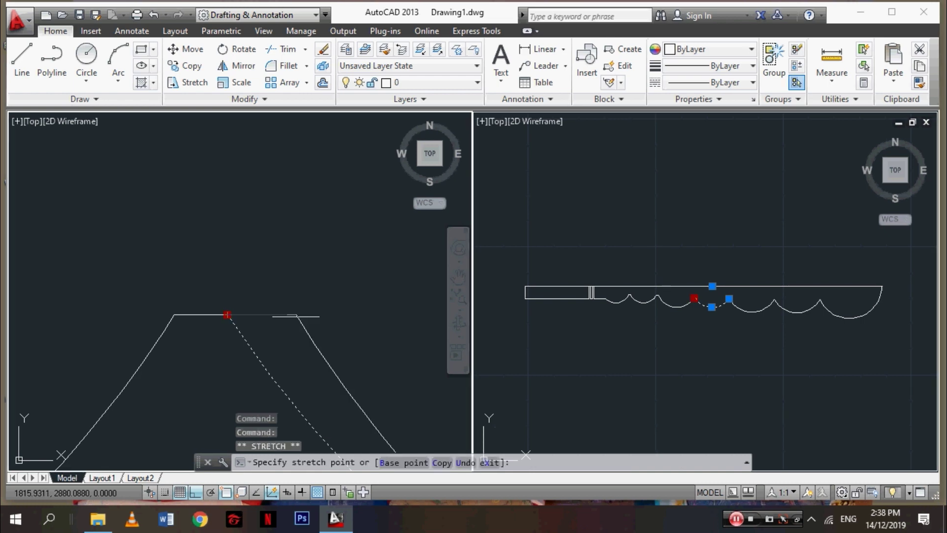
key(Escape)
Finish reshaping the left arc's end at the peak, leaving the right arc unchanged.
scroll(372, 273, down, 3)
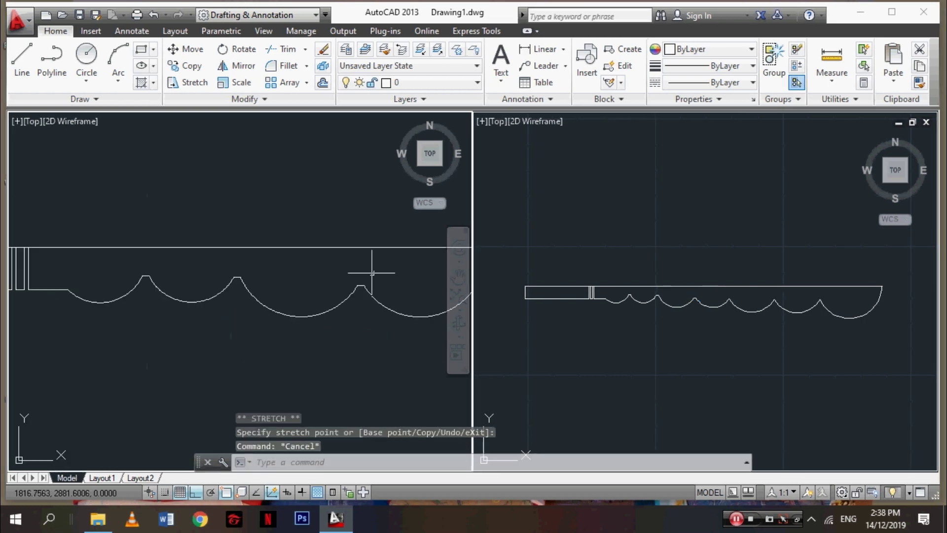
scroll(366, 292, up, 4)
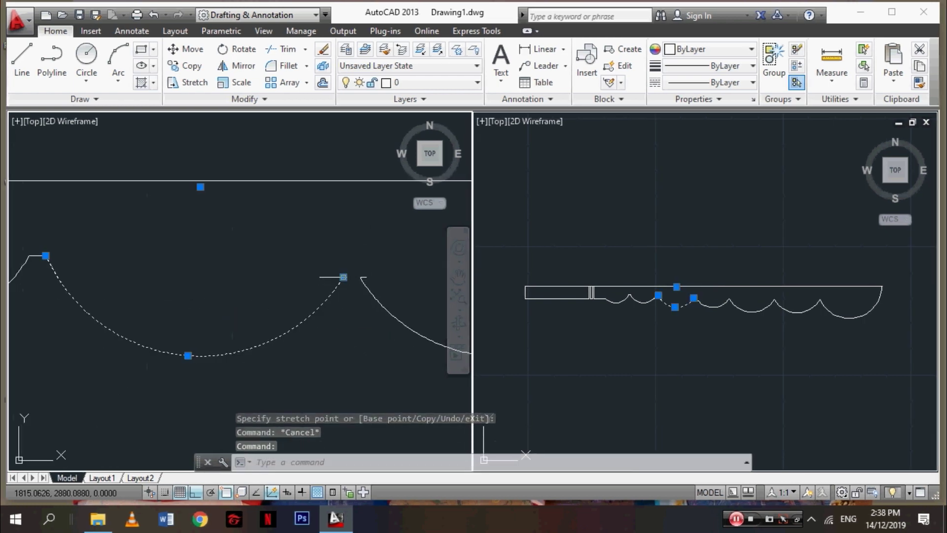
click(353, 266)
click(371, 291)
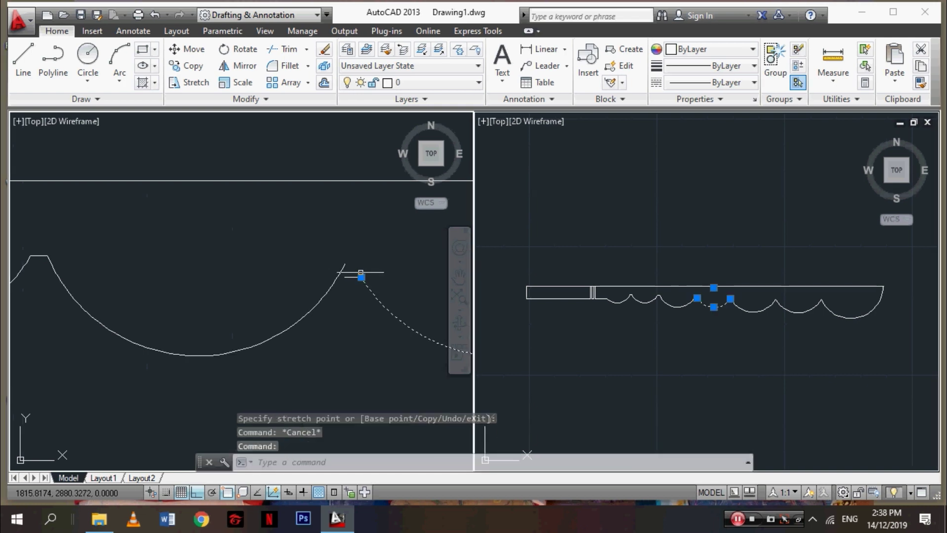
key(Escape)
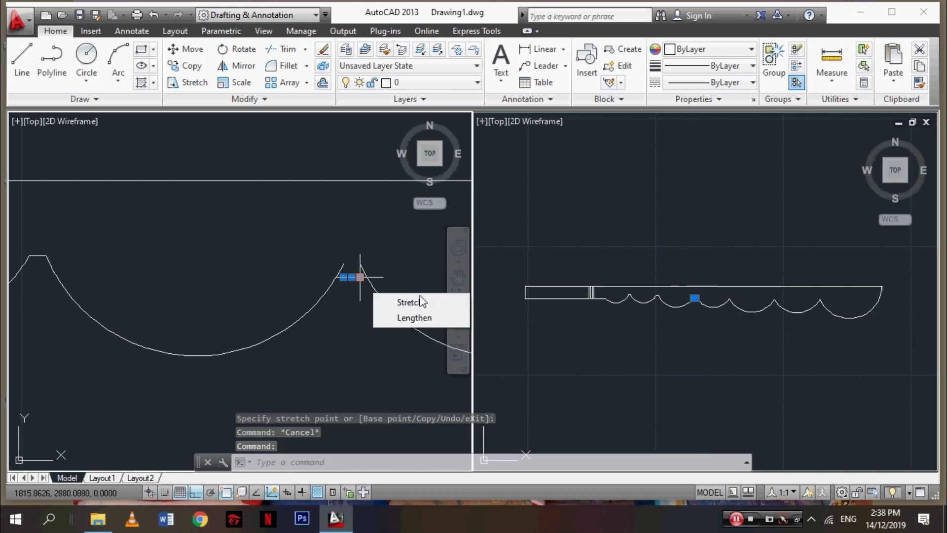
key(Escape)
Draw a short horizontal line anchored at the arc peak.
click(23, 59)
scroll(230, 317, up, 2)
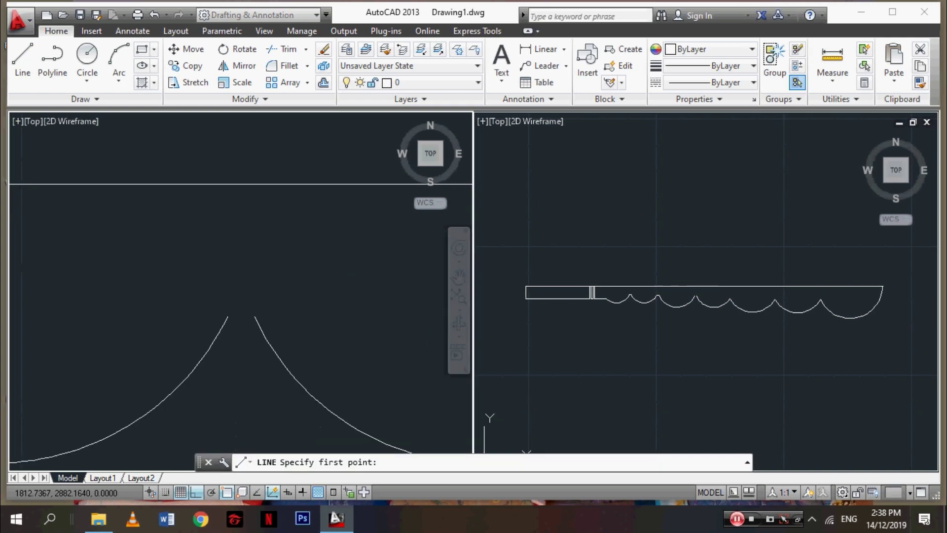
click(228, 317)
key(Return)
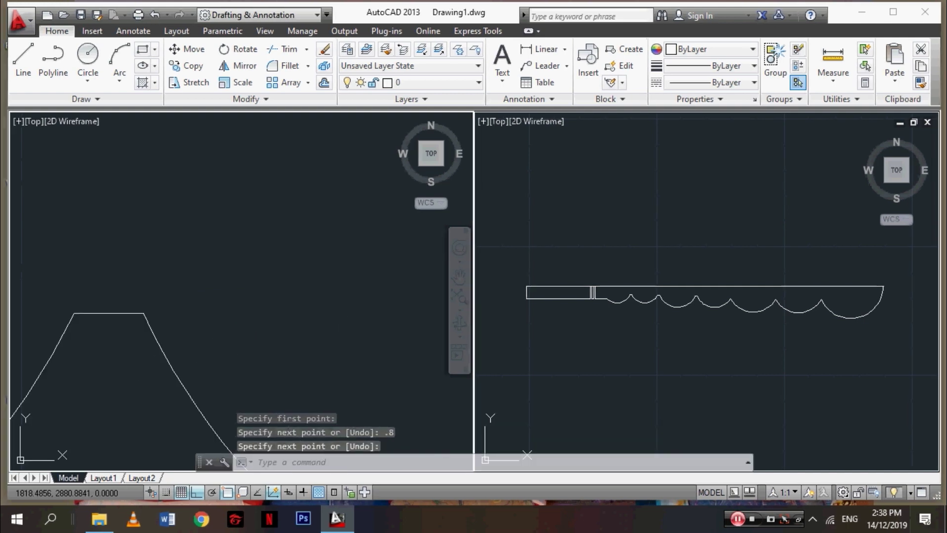
scroll(334, 300, up, 4)
scroll(306, 277, up, 4)
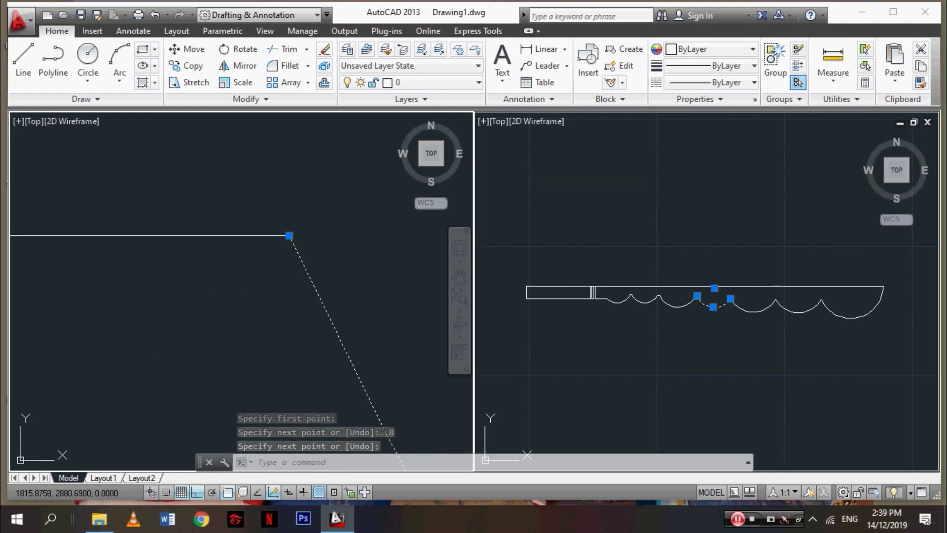
click(290, 235)
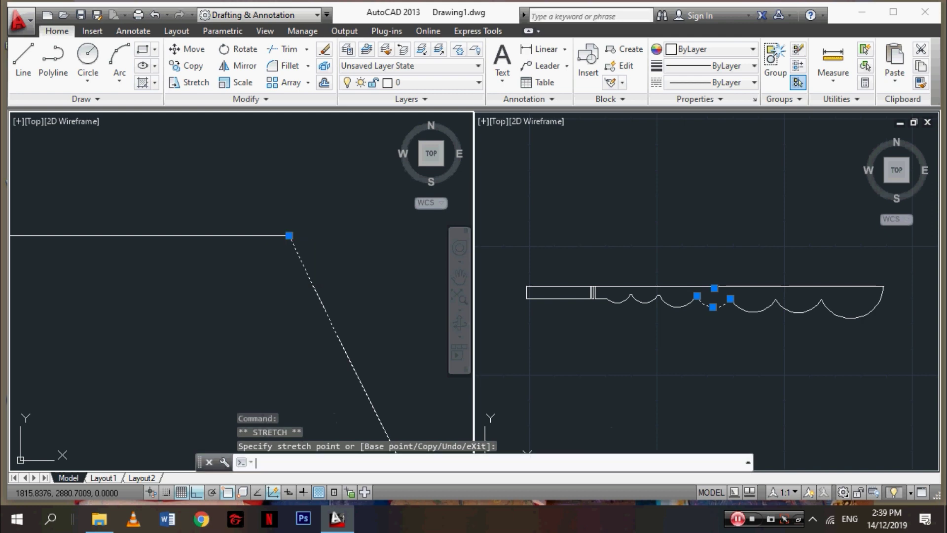
key(Escape)
Raise the top end of the arc left of the peak to its new position.
scroll(286, 256, down, 3)
scroll(311, 271, down, 2)
scroll(254, 271, up, 5)
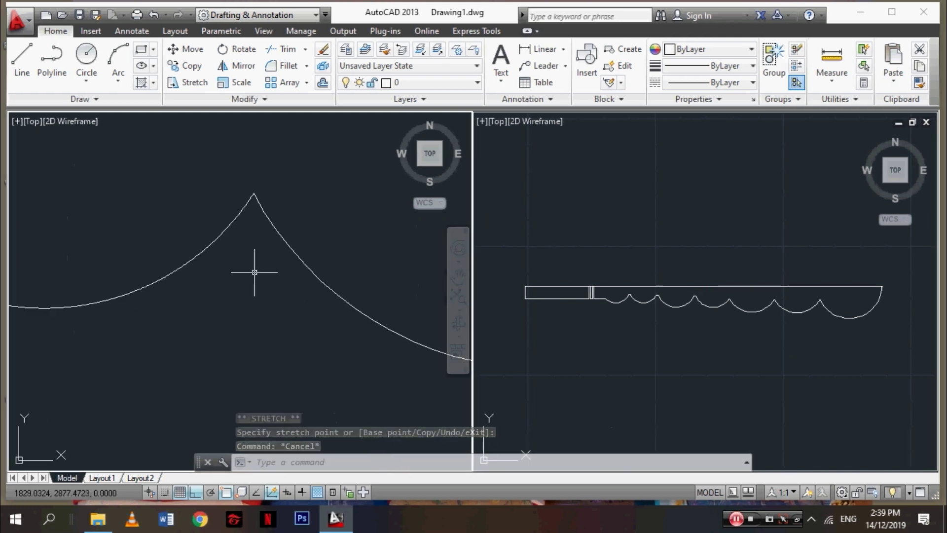
middle_drag(239, 221, 281, 321)
click(296, 300)
click(296, 292)
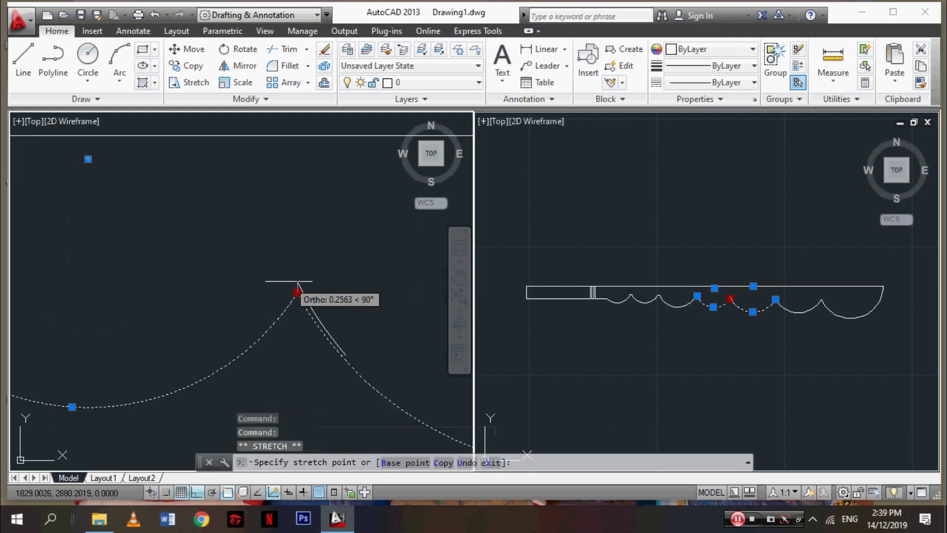
click(295, 274)
key(Escape)
click(295, 273)
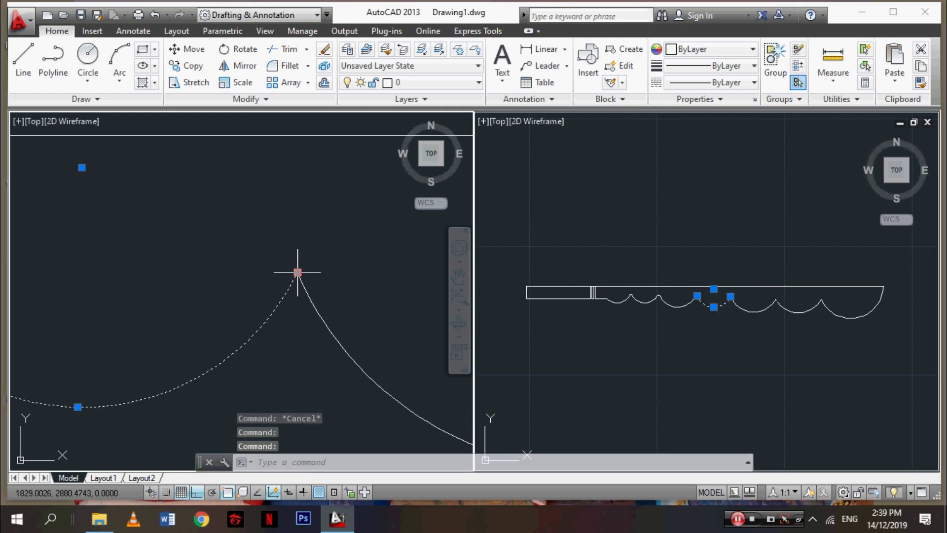
click(539, 147)
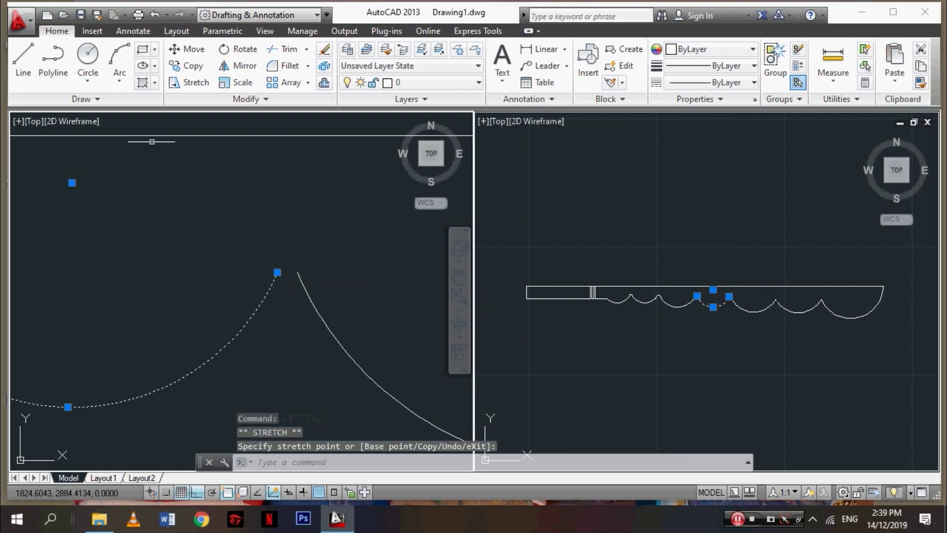
key(Escape)
Draw a flat line from the left arc's top end and attach the right arc's end to it.
key(l)
key(Return)
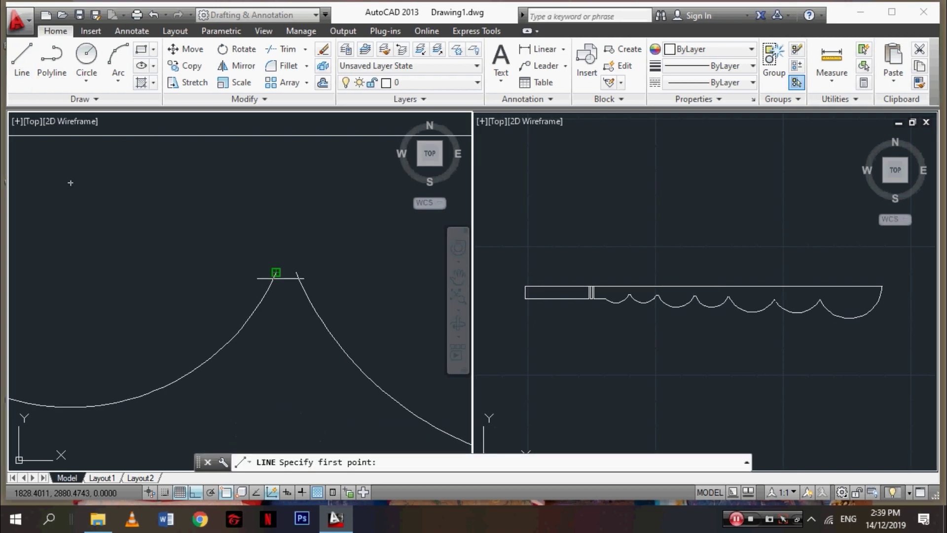
click(276, 272)
scroll(323, 270, up, 4)
text(.8)
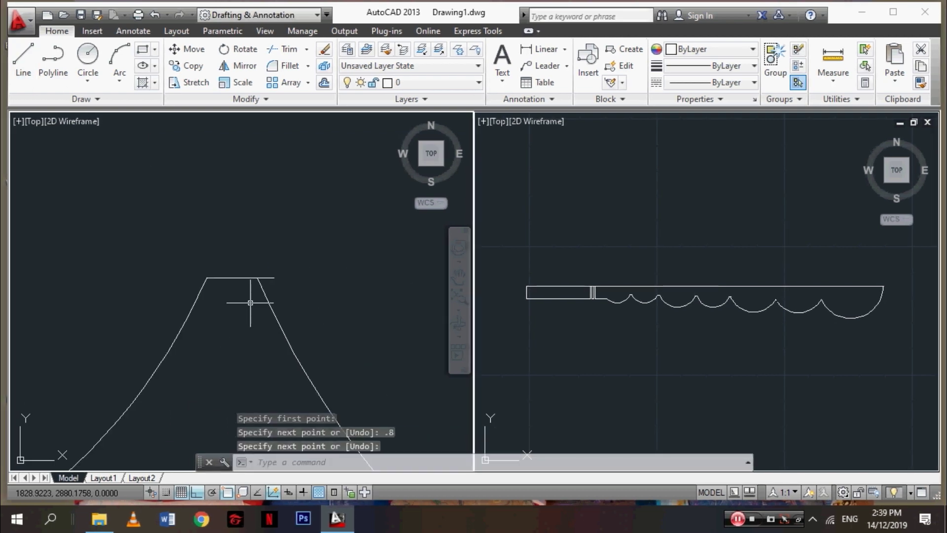
key(Return)
click(258, 277)
click(257, 278)
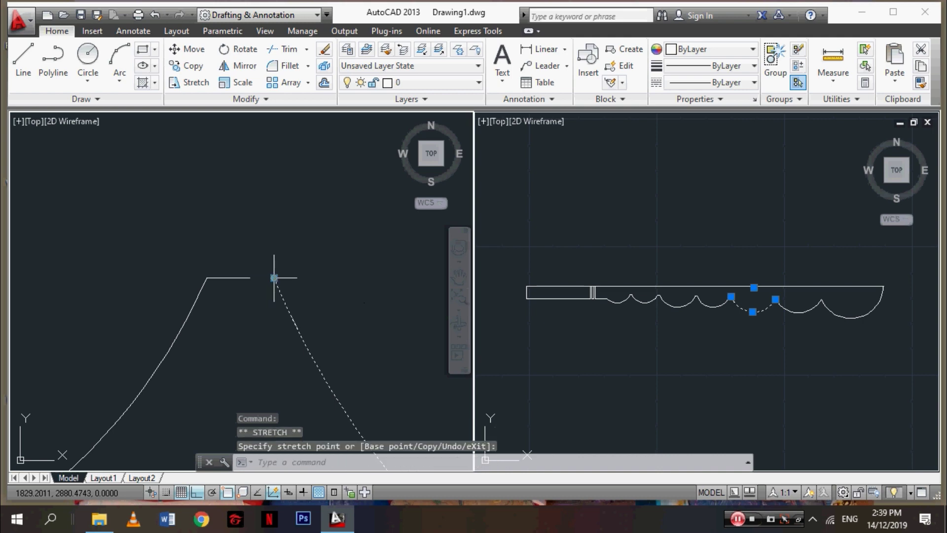
click(274, 278)
key(Escape)
key(Escape)
Pan to the next peak and draw a short horizontal line there.
scroll(327, 291, down, 5)
scroll(355, 321, up, 2)
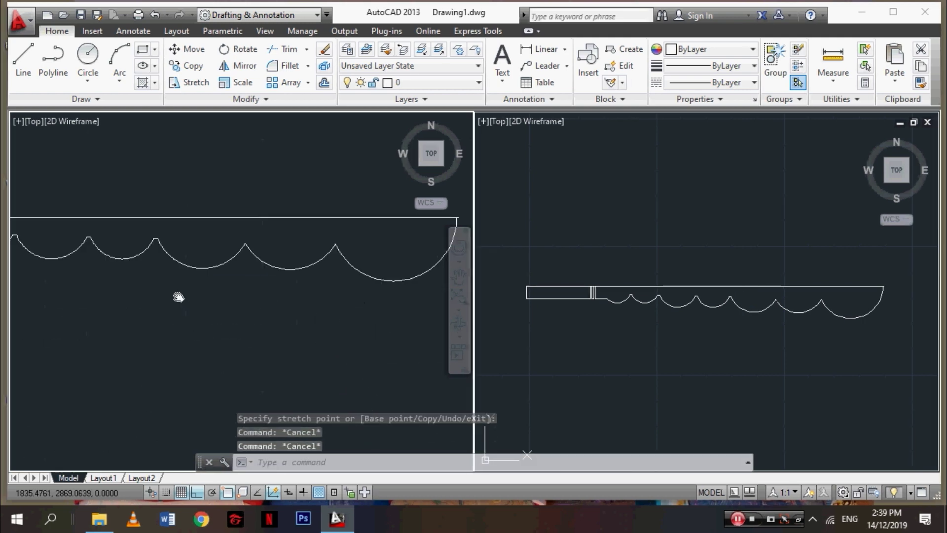
scroll(178, 296, up, 1)
scroll(316, 331, up, 1)
scroll(315, 331, up, 1)
middle_drag(313, 332, 220, 344)
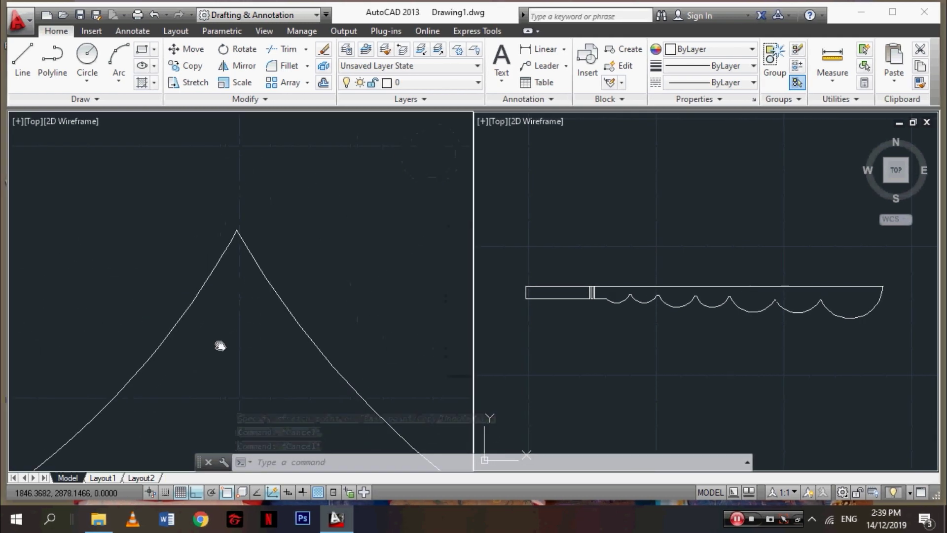
scroll(766, 319, up, 1)
scroll(218, 355, down, 2)
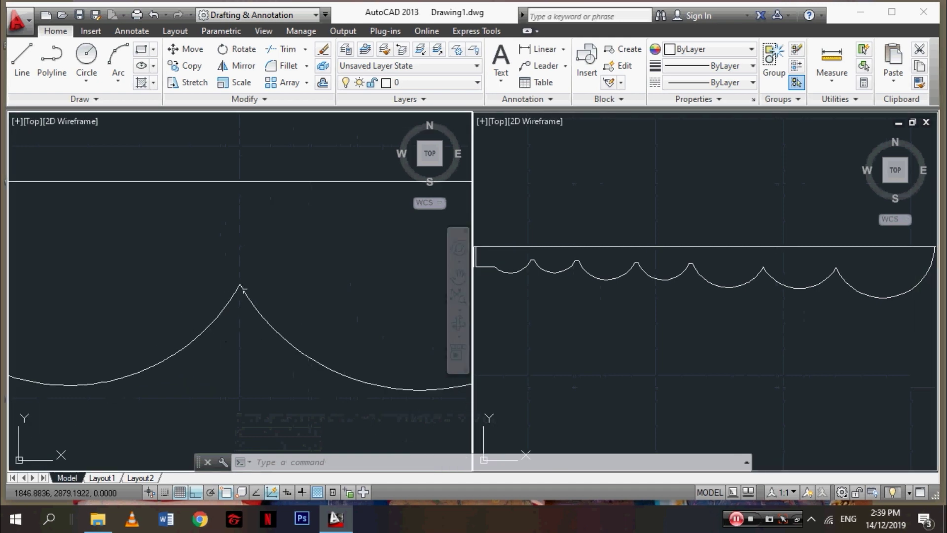
scroll(234, 303, up, 2)
click(237, 273)
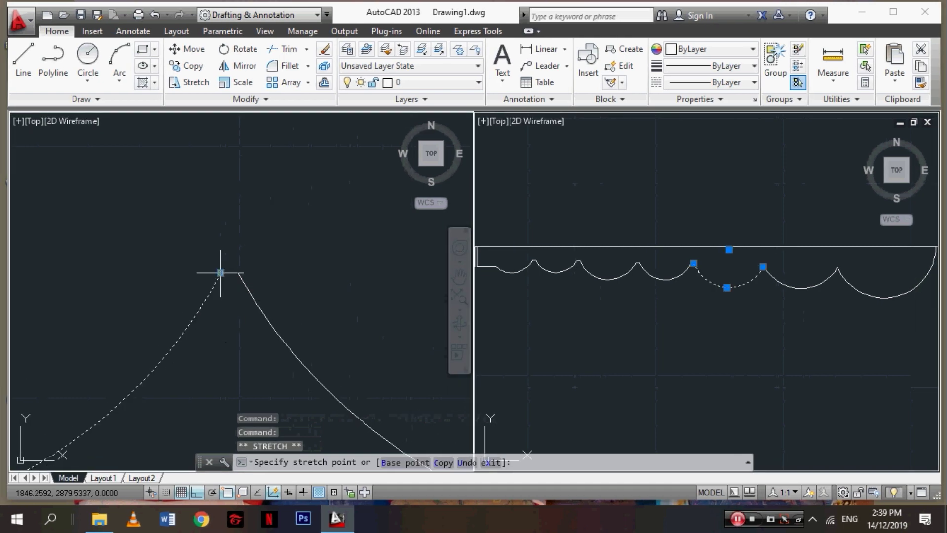
click(24, 64)
click(220, 273)
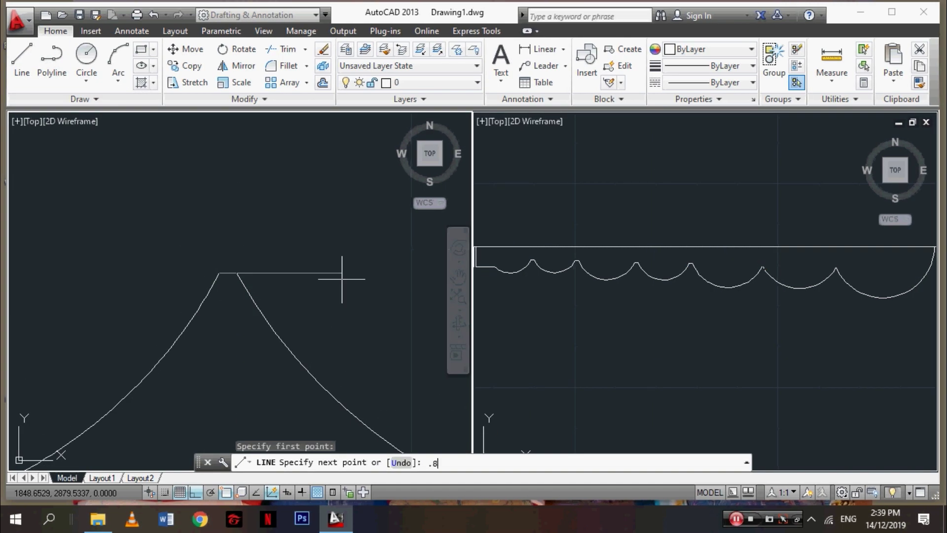
key(Return)
Move the top end of the arc left of this peak to its new position.
click(238, 273)
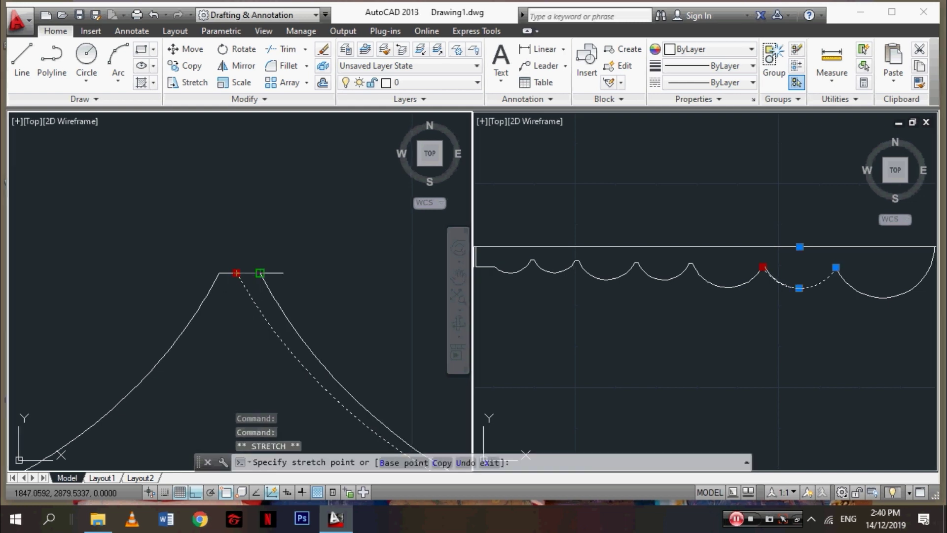
key(Escape)
scroll(313, 269, down, 2)
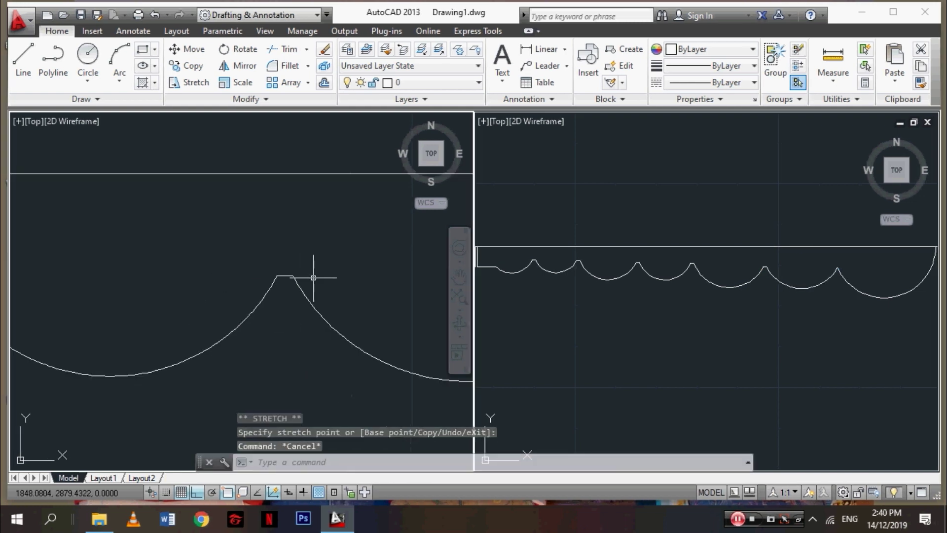
scroll(395, 307, down, 2)
scroll(395, 307, up, 2)
scroll(266, 274, down, 1)
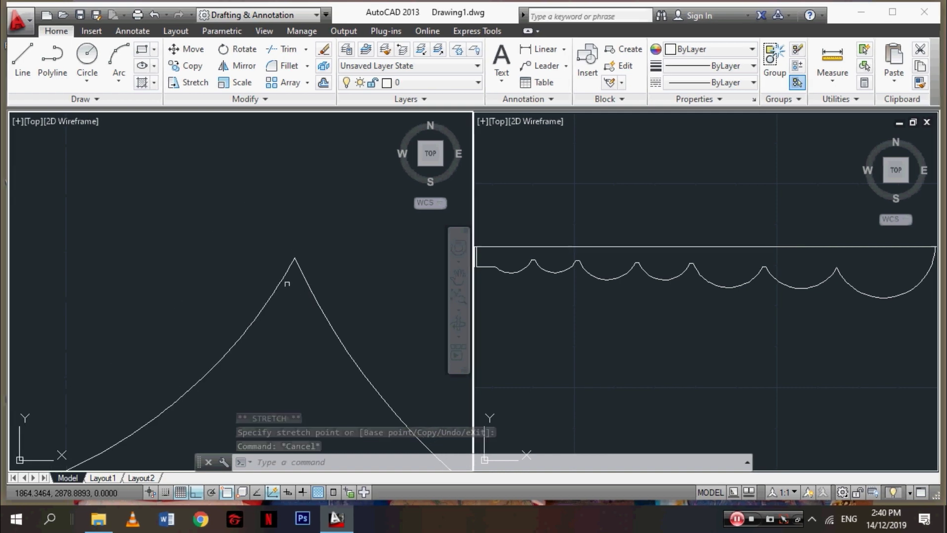
click(295, 258)
click(270, 258)
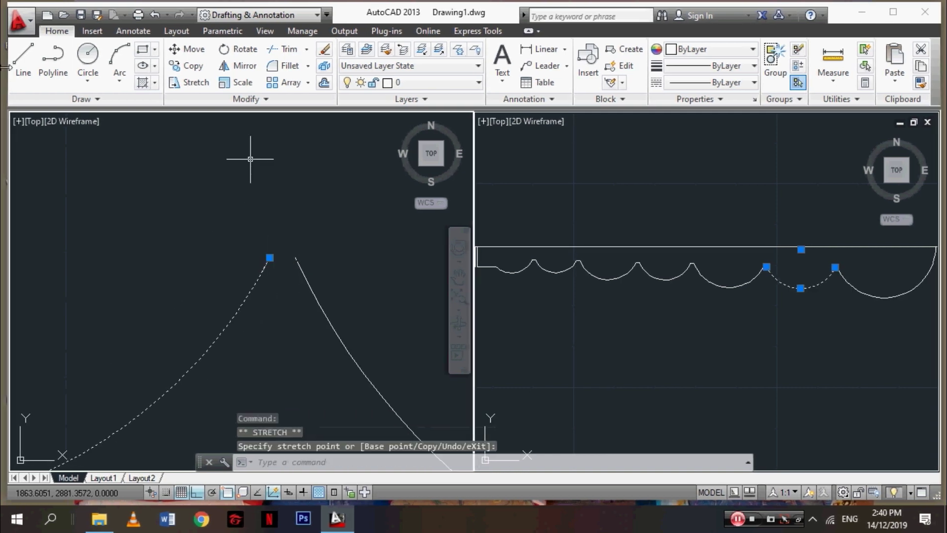
Draw a line at the curve peak and stretch the right curve's end onto its end.
text(l)
key(Return)
click(268, 256)
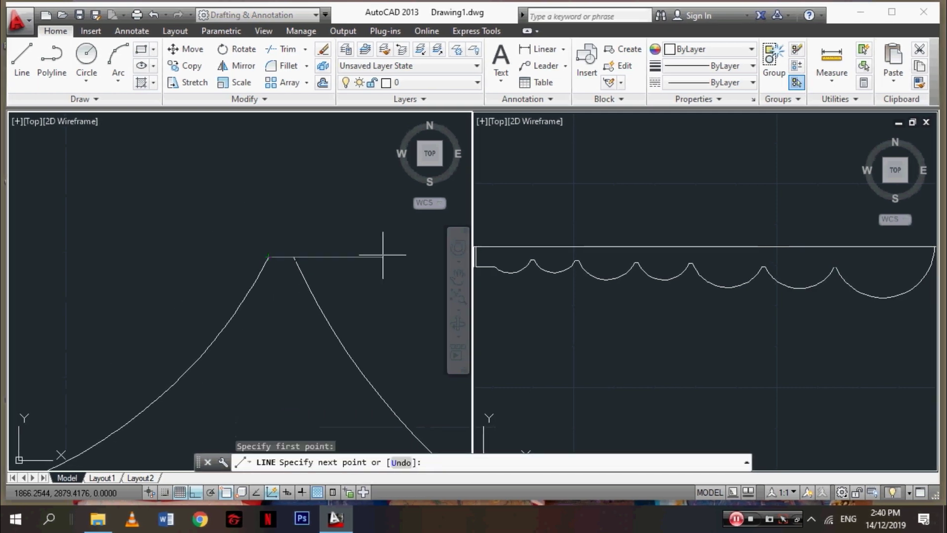
middle_drag(383, 254, 331, 259)
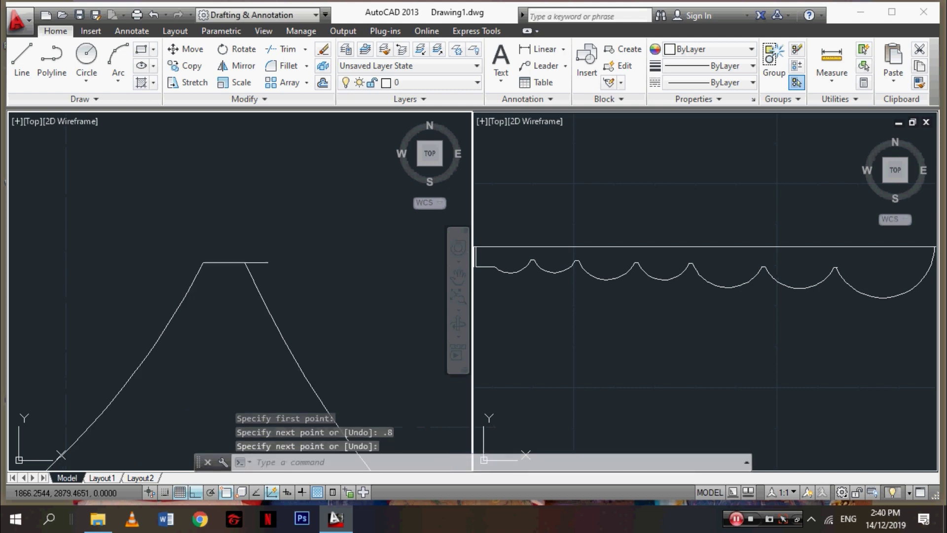
key(Return)
click(247, 264)
click(245, 263)
key(Escape)
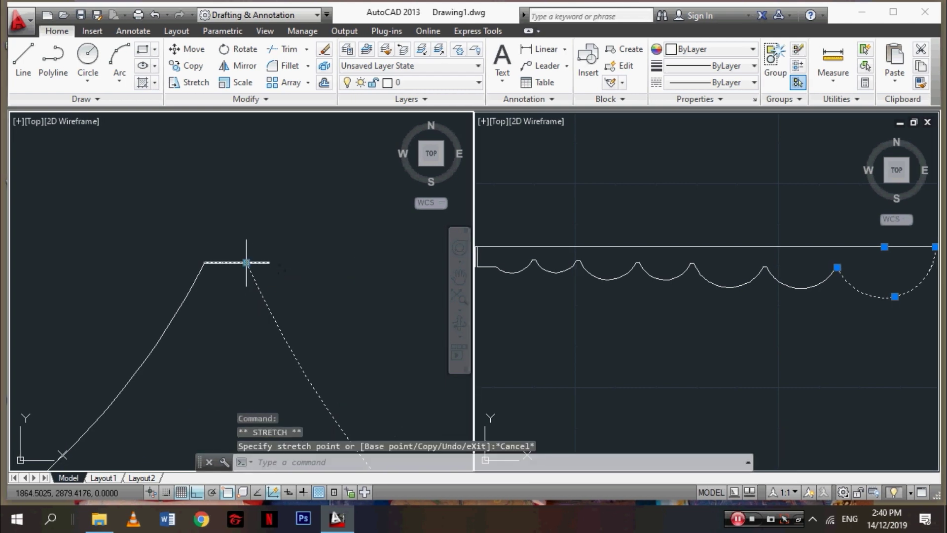
click(245, 263)
key(Escape)
key(Escape)
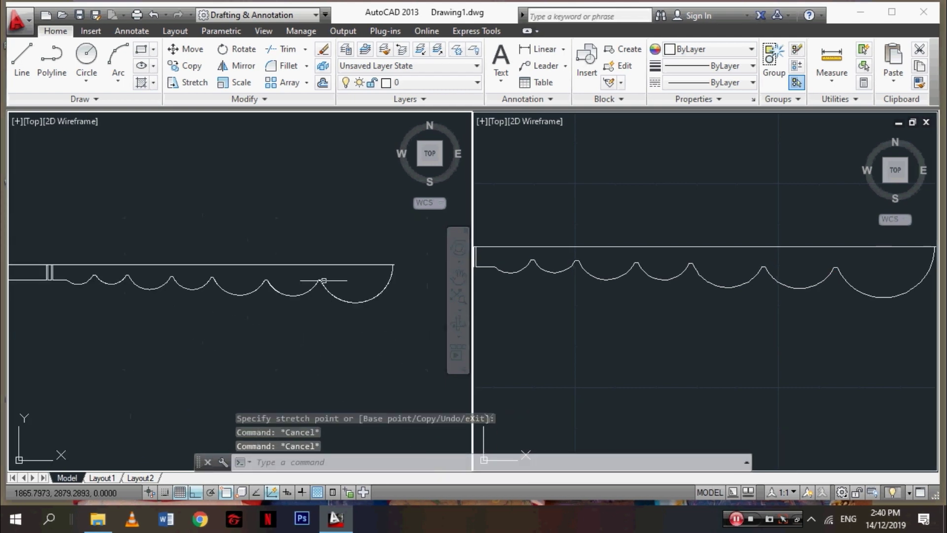
scroll(402, 270, up, 3)
scroll(402, 269, up, 3)
Cancel the pending trim and zoom to the corner where the flat edge meets the end arc.
text(tr)
key(Return)
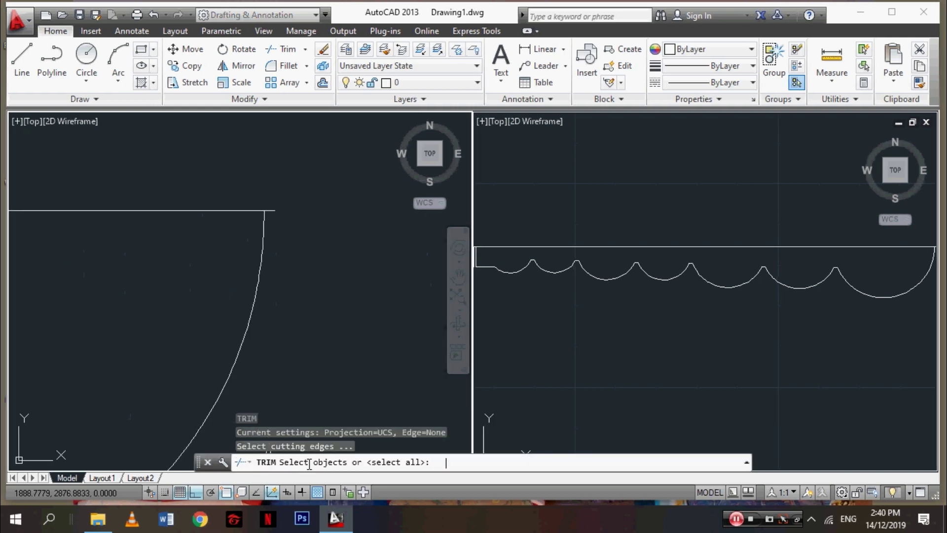
key(Return)
key(Escape)
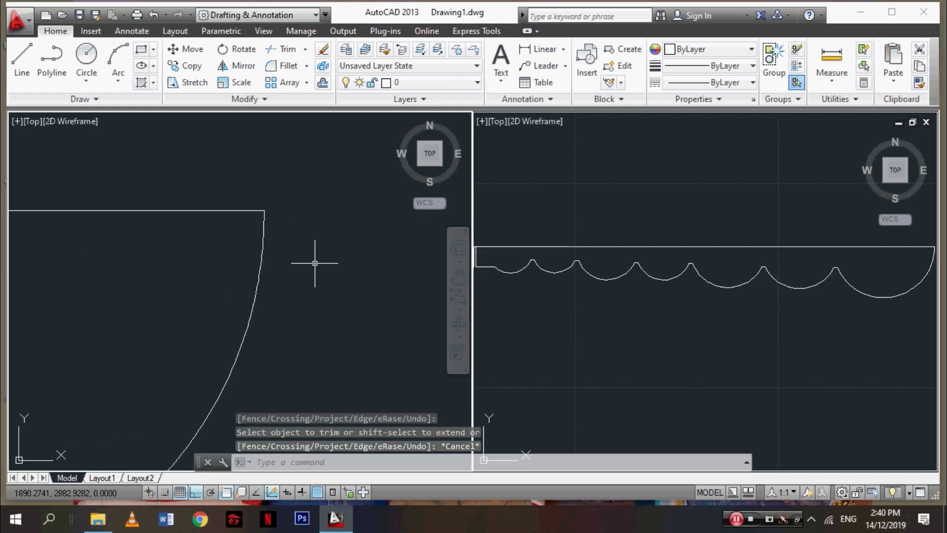
scroll(317, 265, down, 3)
scroll(106, 332, down, 2)
scroll(311, 309, up, 2)
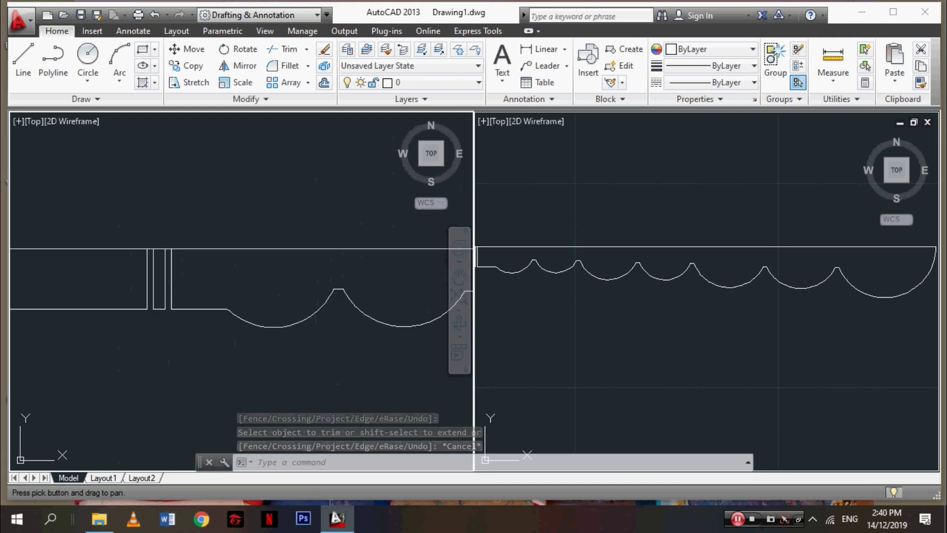
scroll(311, 309, up, 2)
scroll(311, 309, up, 2)
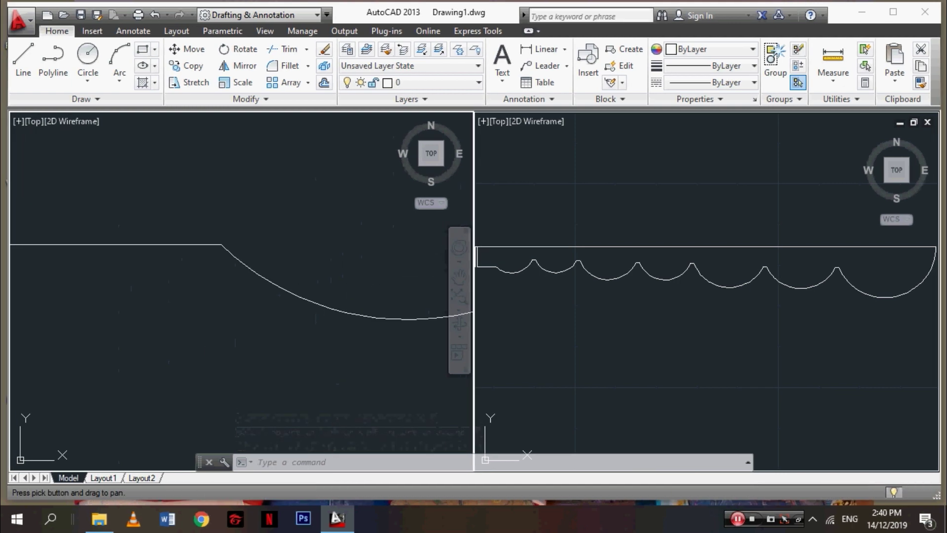
Draw a Tan, Tan, Radius circle of radius 1 at the corner.
click(88, 79)
click(99, 99)
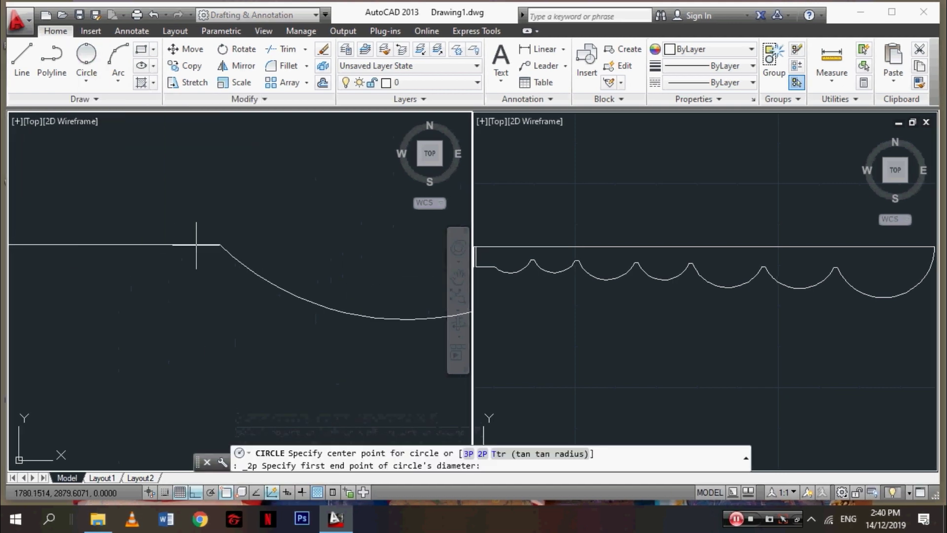
click(186, 248)
key(Escape)
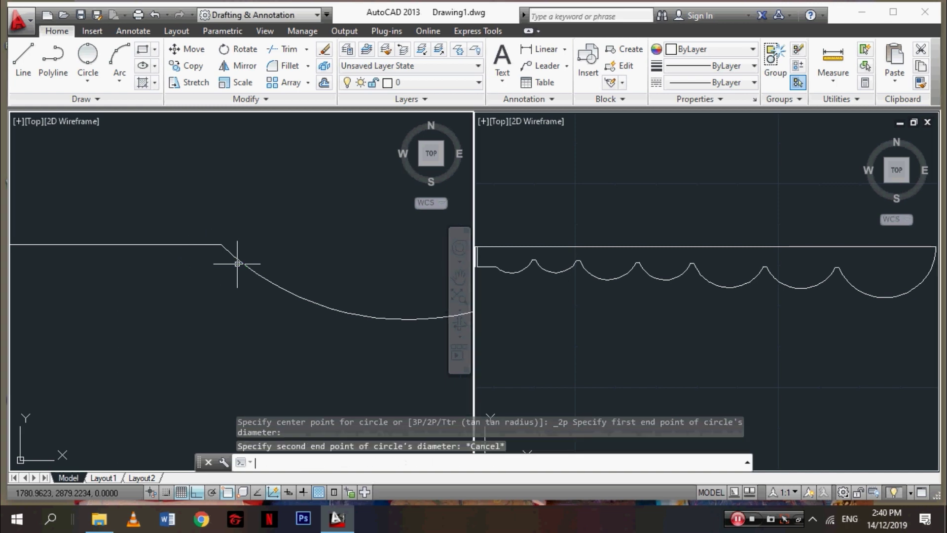
click(88, 79)
click(87, 191)
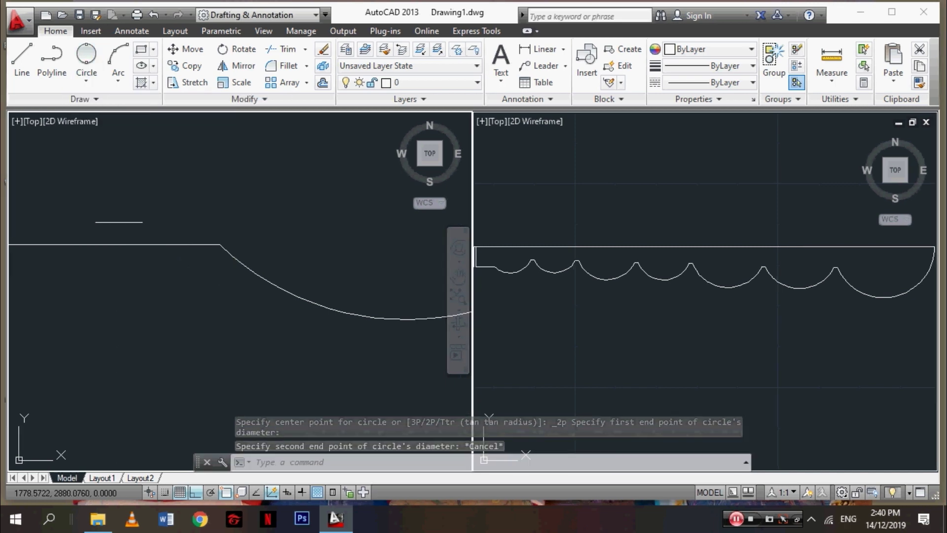
click(186, 245)
text(1)
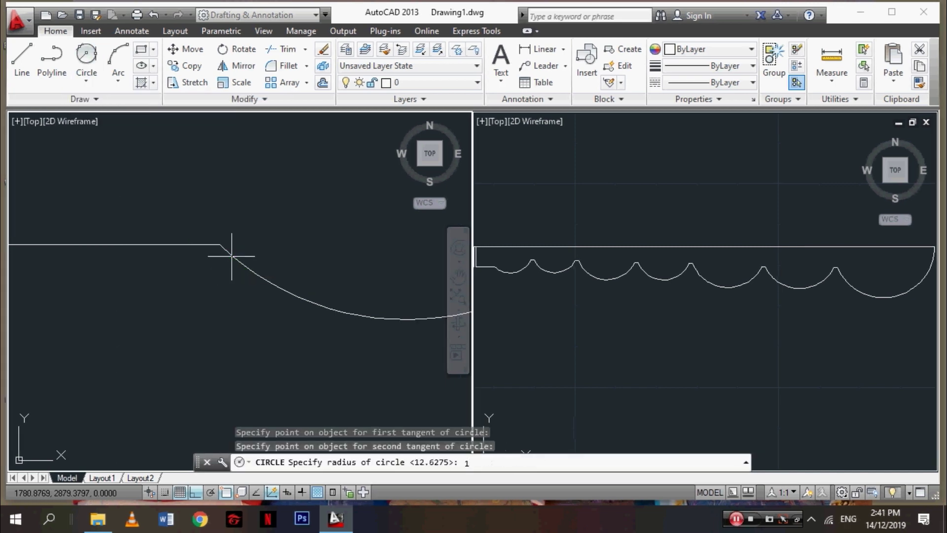
key(Return)
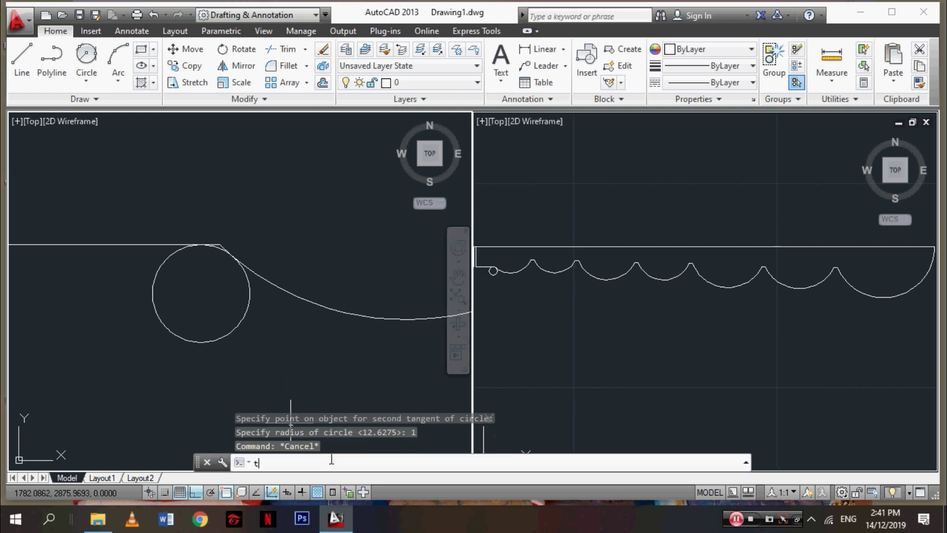
Trim away the excess tangent circle, leaving a rounded corner.
text(r\)
key(Return)
key(Return)
key(ctrl+a)
key(Return)
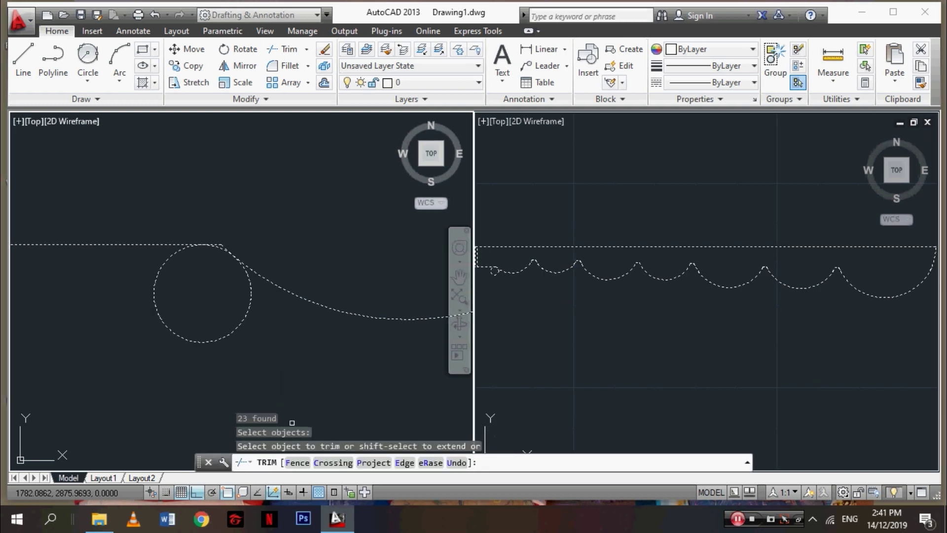
click(252, 307)
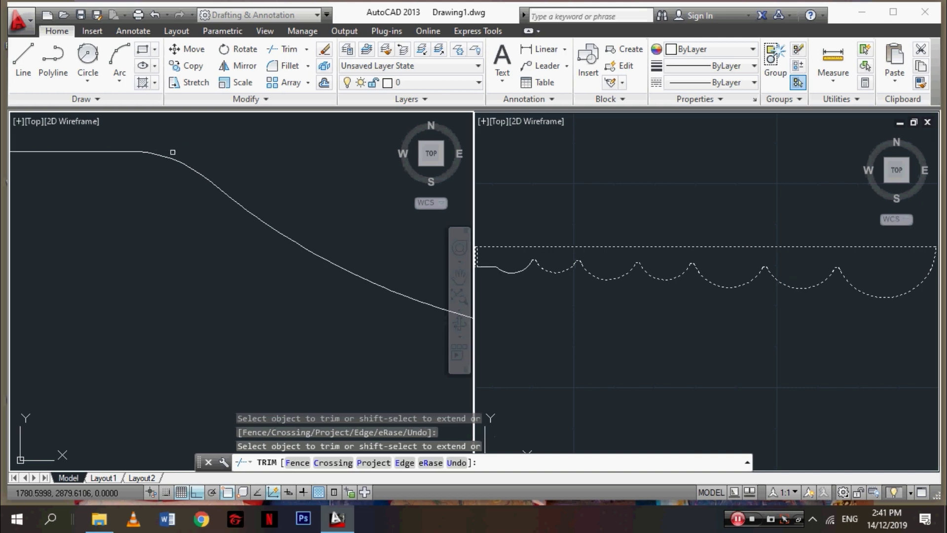
key(Escape)
scroll(469, 303, down, 5)
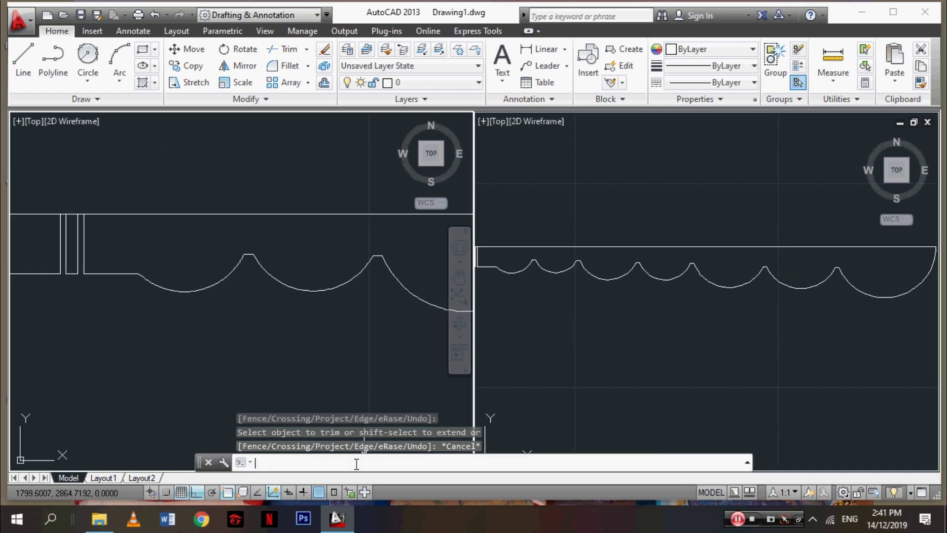
text(j)
key(Return)
Crossing-select the scalloped profile pieces and vertical line for a join, then cancel it.
scroll(367, 296, down, 3)
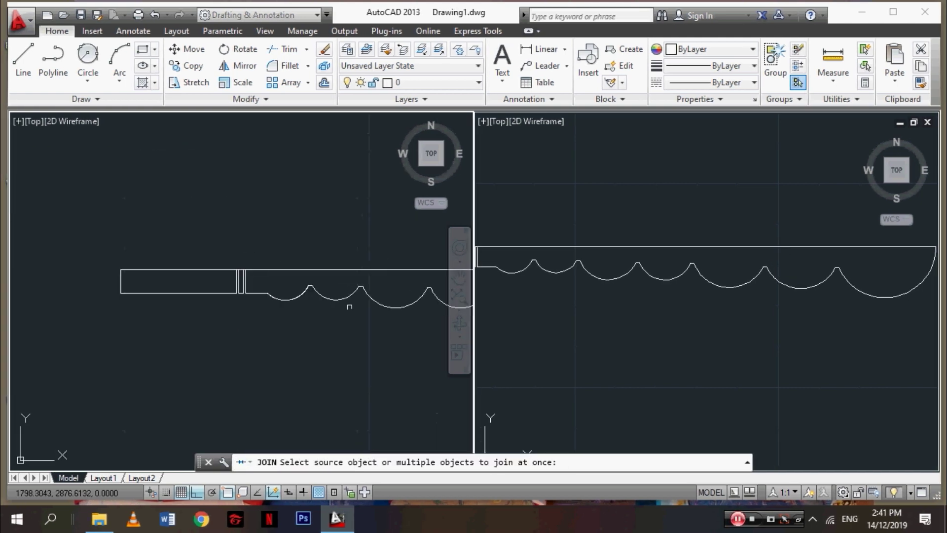
click(413, 319)
click(169, 217)
scroll(168, 296, up, 4)
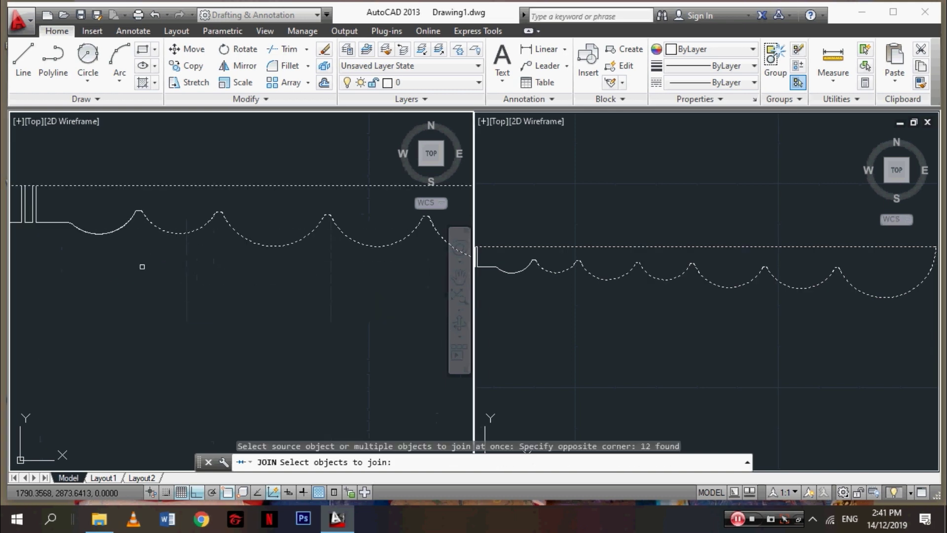
click(133, 213)
click(73, 220)
scroll(73, 219, up, 3)
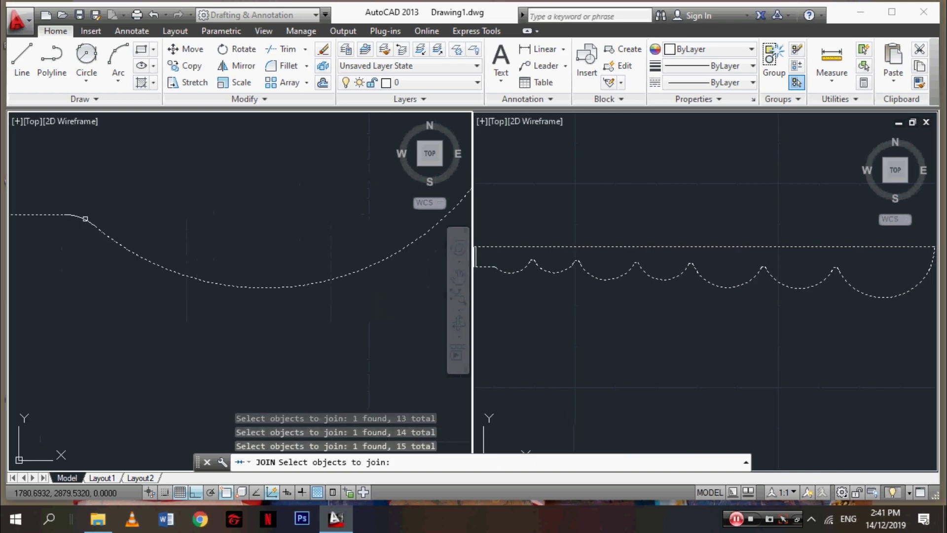
click(85, 218)
scroll(85, 219, down, 3)
click(247, 264)
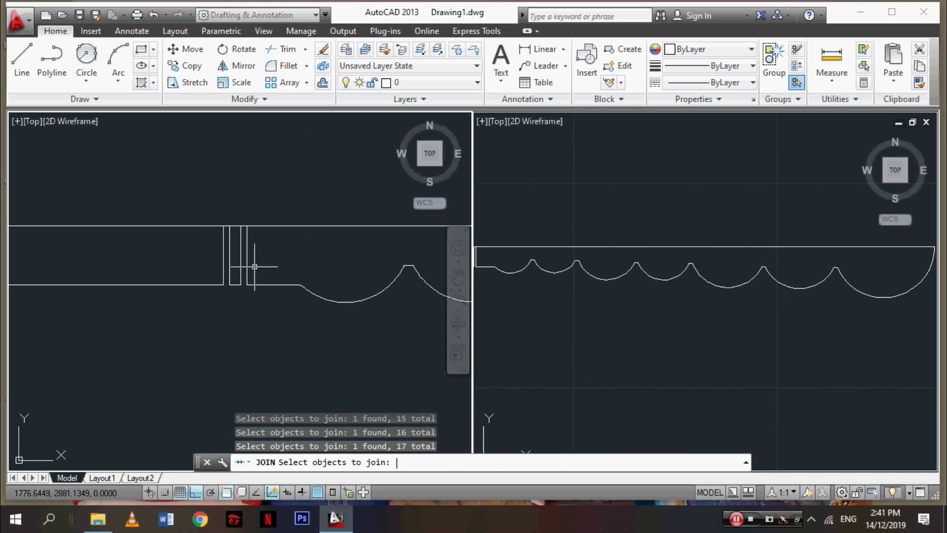
key(Escape)
Start a TR trim on the profile, then cancel it.
text(tr)
key(Return)
key(Return)
key(Return)
scroll(236, 231, up, 2)
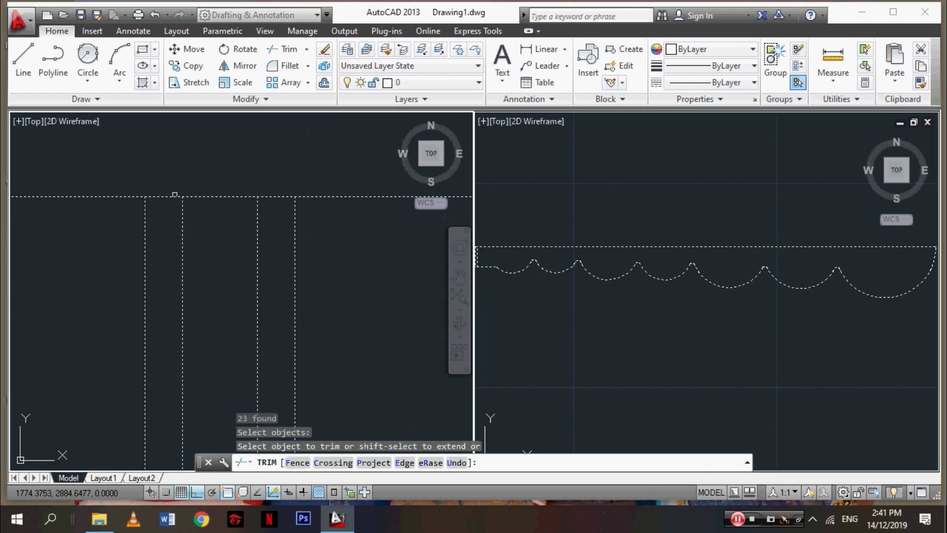
scroll(174, 195, down, 1)
click(275, 201)
key(Escape)
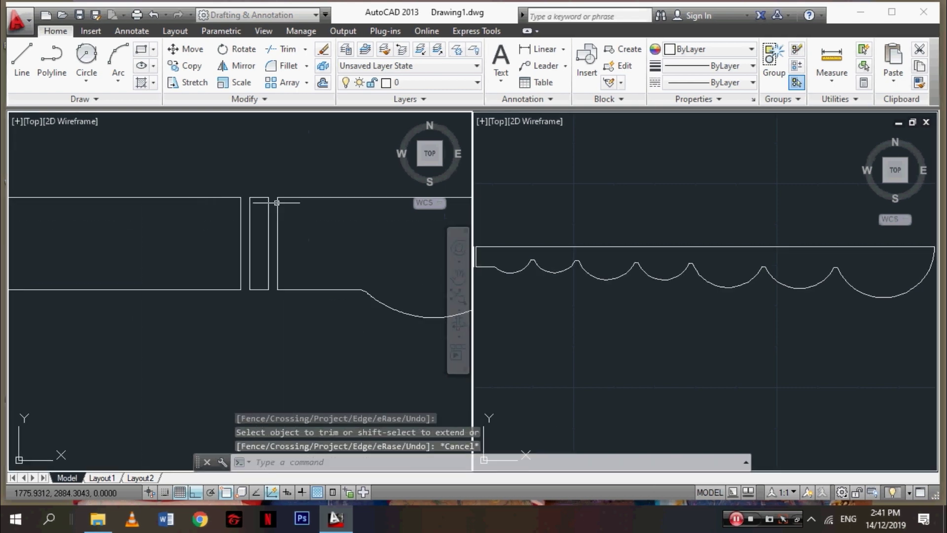
scroll(360, 280, down, 2)
Start JOIN and crossing-select the scallop arcs of the profile.
click(313, 458)
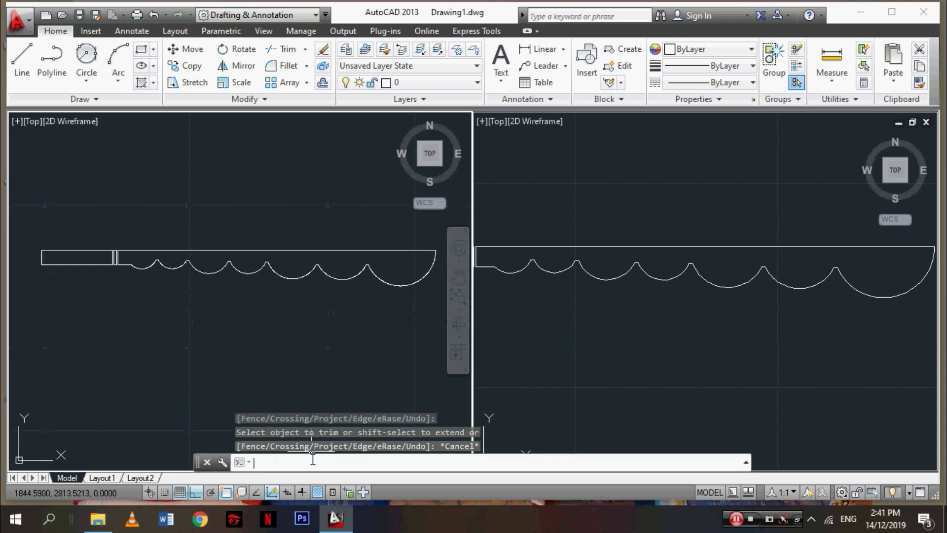
text(j)
key(Return)
click(438, 313)
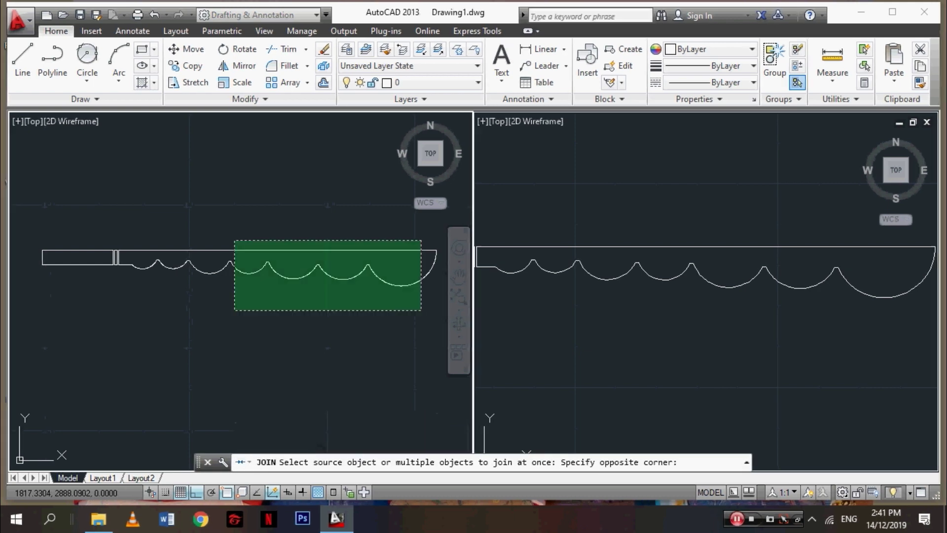
click(223, 239)
scroll(132, 304, up, 2)
click(163, 256)
click(143, 232)
Add the remaining profile pieces and the rectangle edge to the join.
scroll(135, 304, up, 1)
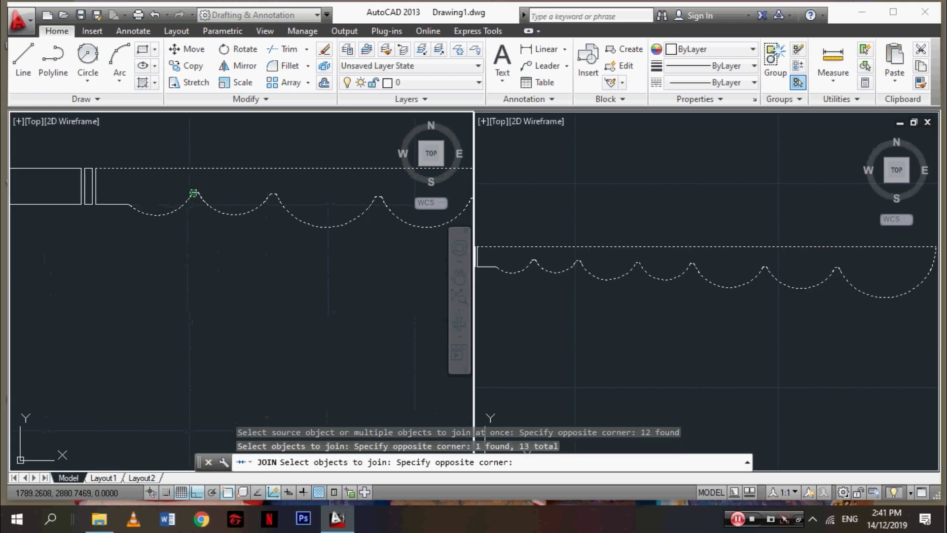
click(193, 194)
click(176, 233)
scroll(176, 234, up, 3)
click(210, 310)
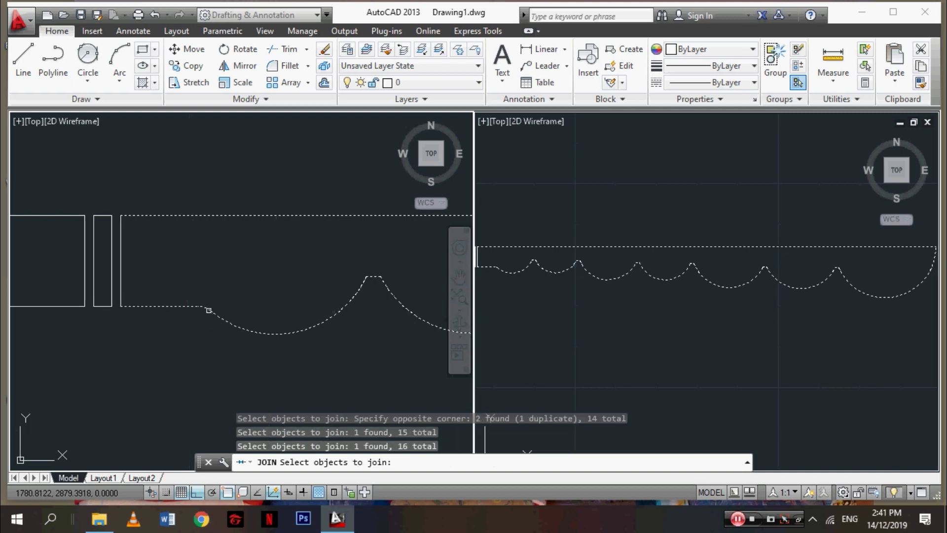
scroll(256, 328, down, 8)
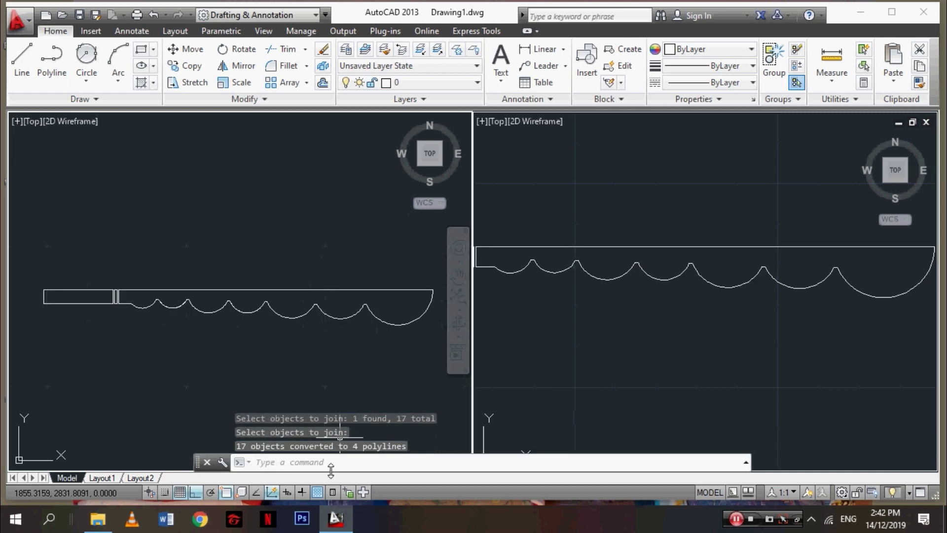
scroll(358, 328, up, 10)
scroll(339, 275, down, 10)
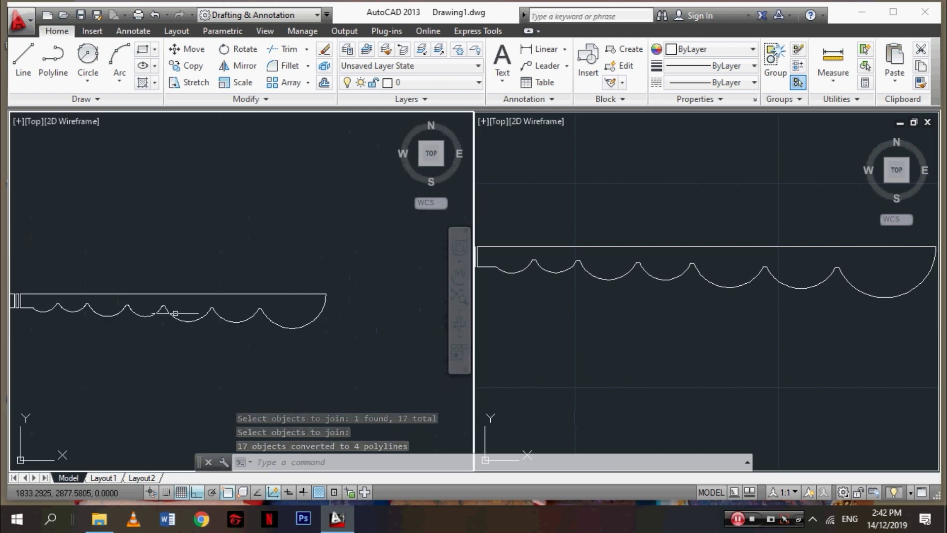
Join the top line and right-hand arcs into the scalloped outline polyline.
key(Return)
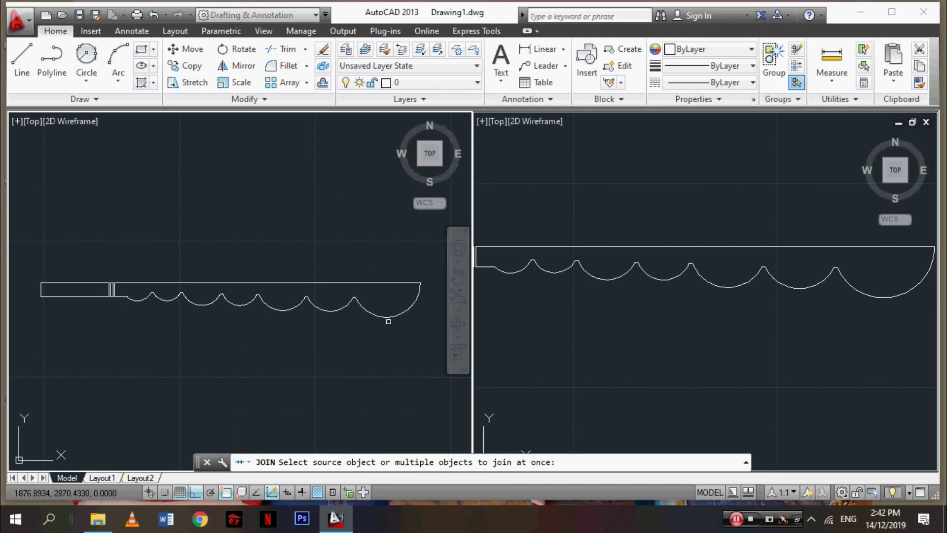
click(387, 318)
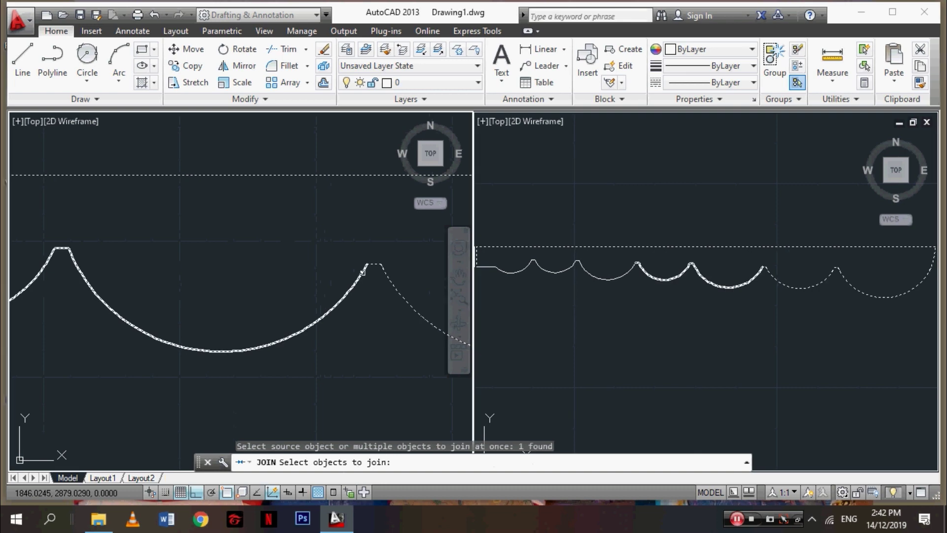
click(364, 265)
scroll(300, 327, down, 5)
scroll(291, 325, up, 4)
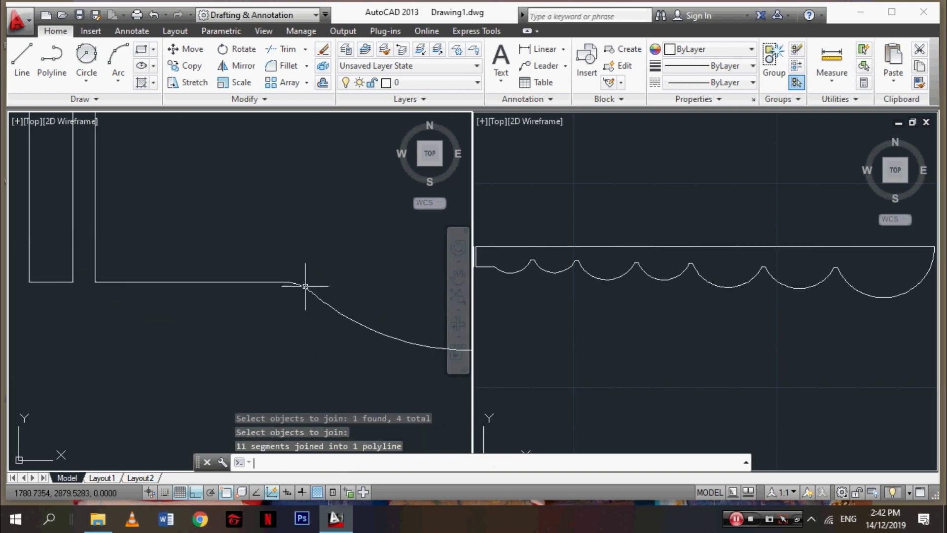
scroll(316, 301, down, 4)
Join the narrow middle rectangle's edges into one polyline.
key(Return)
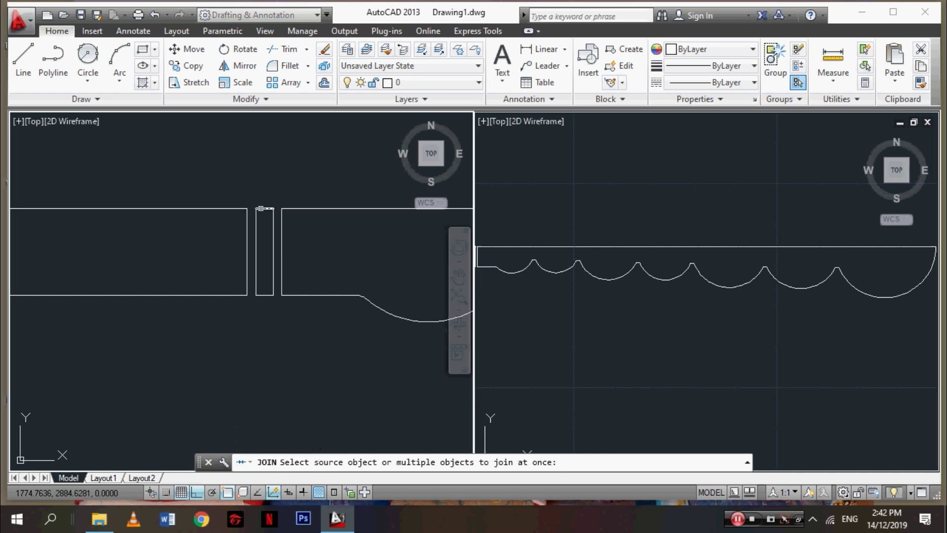
click(258, 212)
click(272, 279)
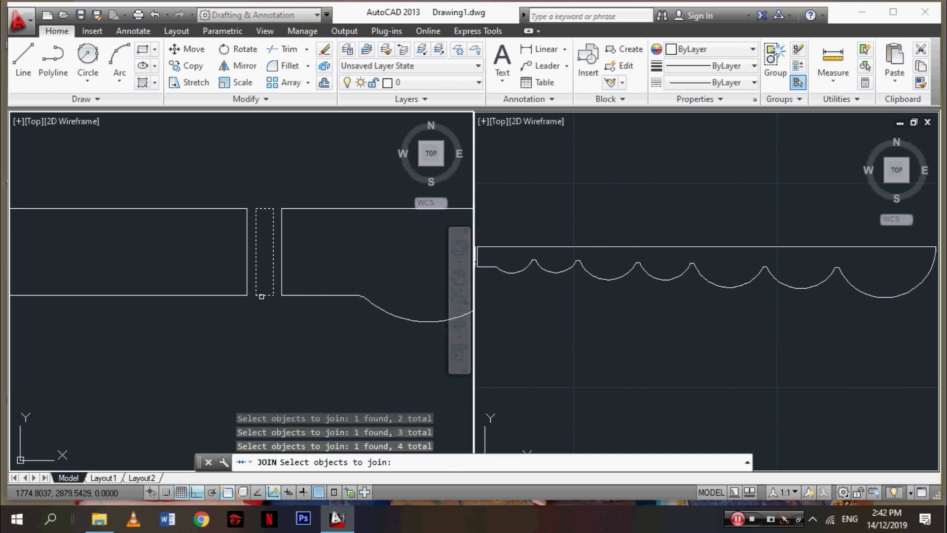
middle_drag(261, 296, 395, 332)
scroll(356, 346, down, 4)
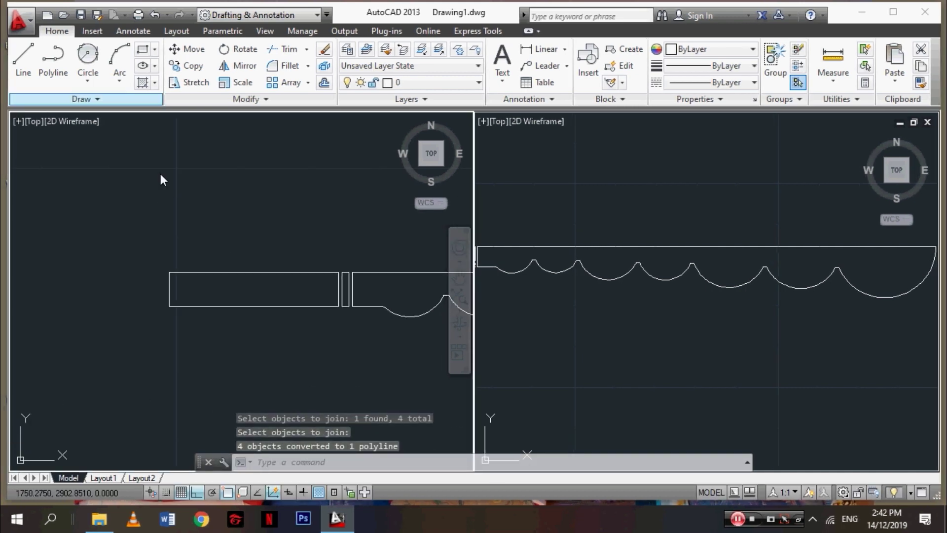
Join the left rectangle's edges into a single polyline.
text(join at once:)
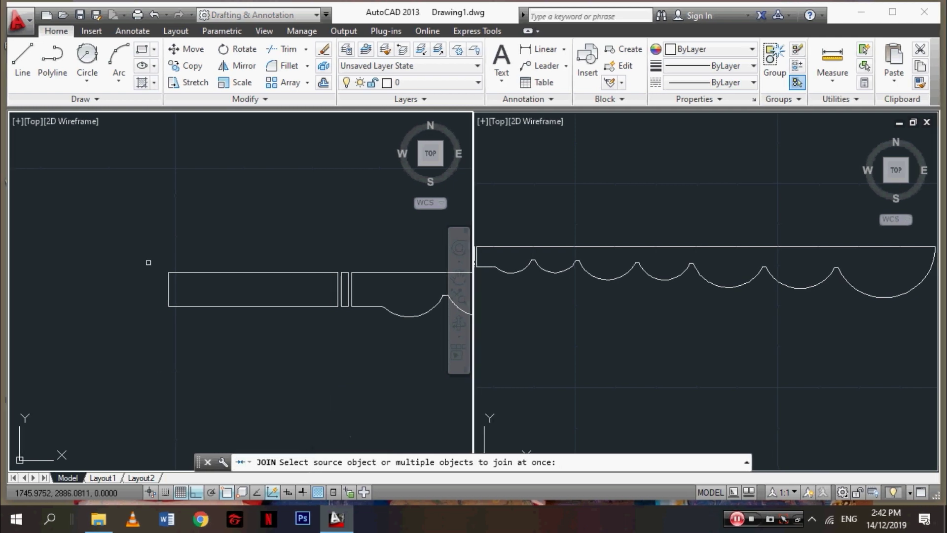
click(148, 262)
click(292, 345)
click(310, 271)
click(341, 286)
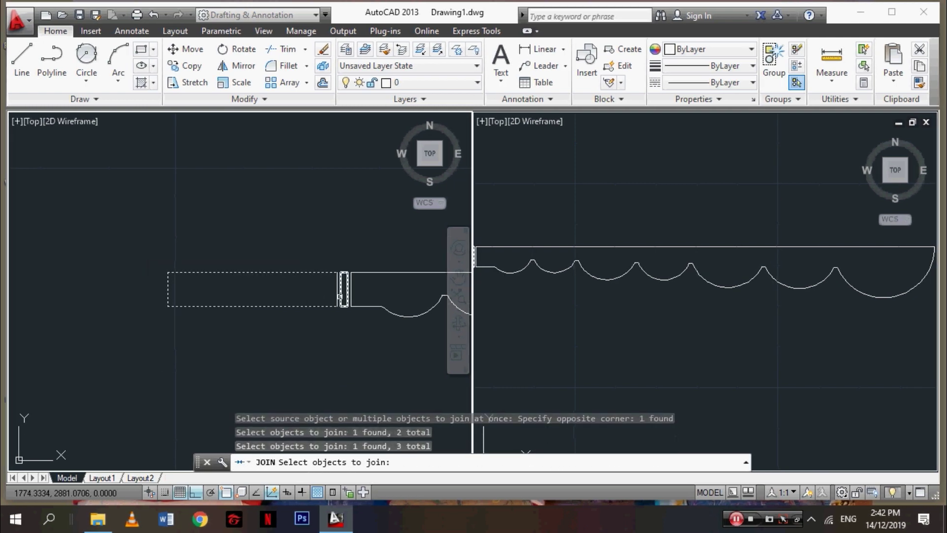
key(Return)
middle_drag(338, 296, 121, 289)
Make the second viewport active and set it to SW Isometric view.
scroll(328, 334, down, 3)
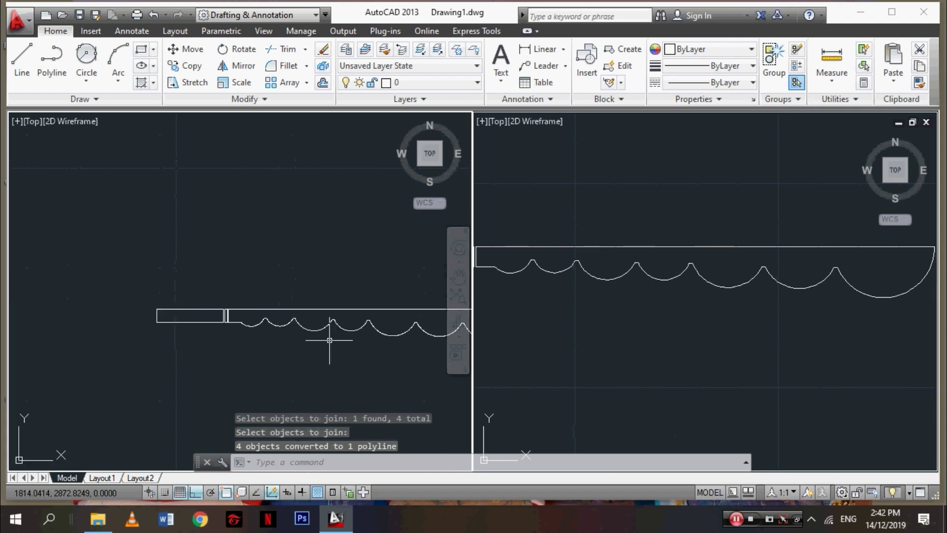
click(563, 321)
scroll(702, 294, down, 2)
middle_drag(735, 284, 686, 302)
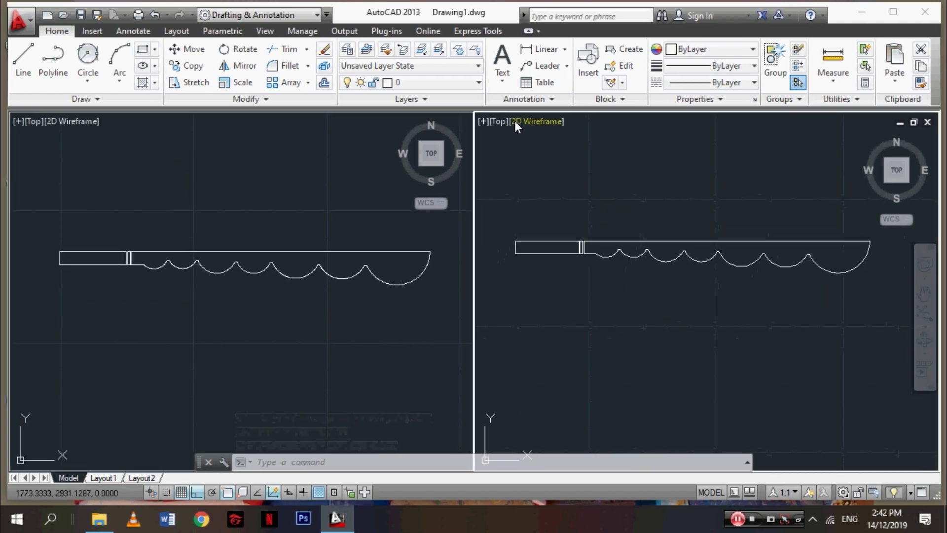
click(500, 122)
click(562, 248)
Shift the top view's drawing left and bring up the workspace list.
scroll(599, 265, up, 2)
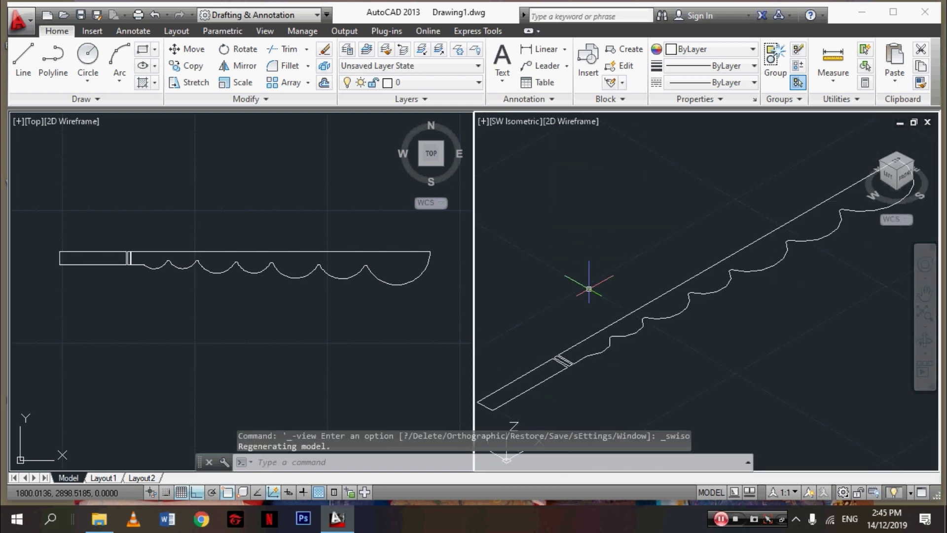
scroll(606, 265, down, 2)
scroll(673, 296, up, 3)
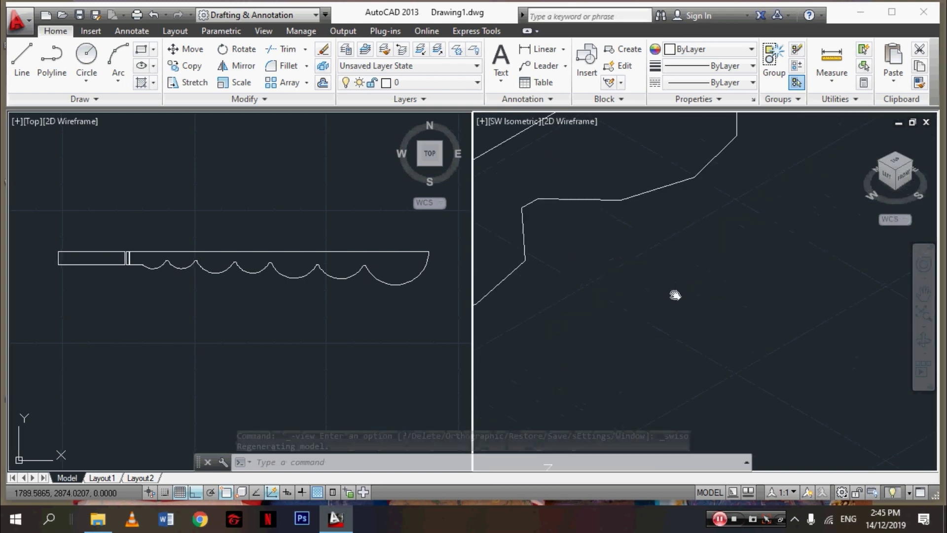
scroll(700, 335, down, 3)
scroll(311, 307, up, 2)
mouse_move(304, 307)
middle_down()
mouse_move(226, 317)
mouse_move(239, 329)
middle_up()
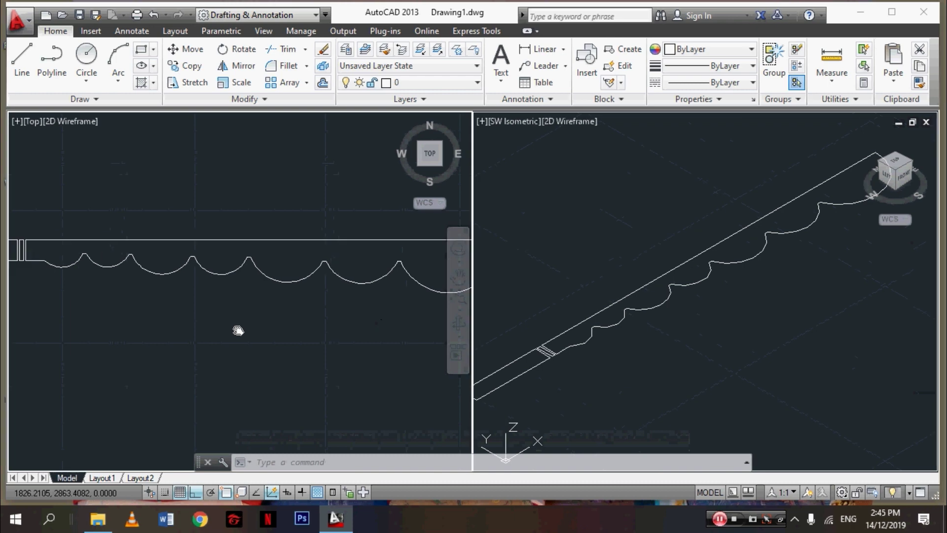
click(241, 16)
Switch to the 3D Basics workspace and select the scalloped profile for Revolve.
click(242, 45)
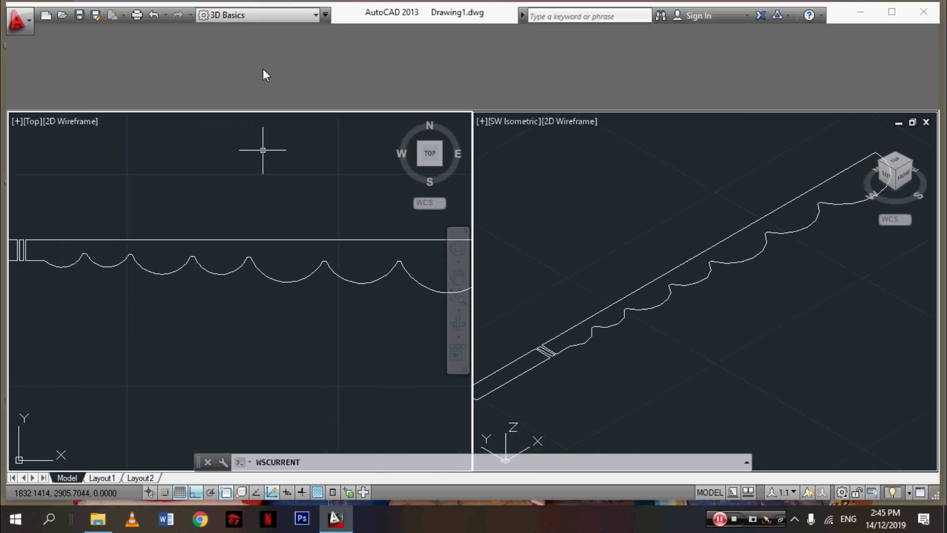
click(89, 74)
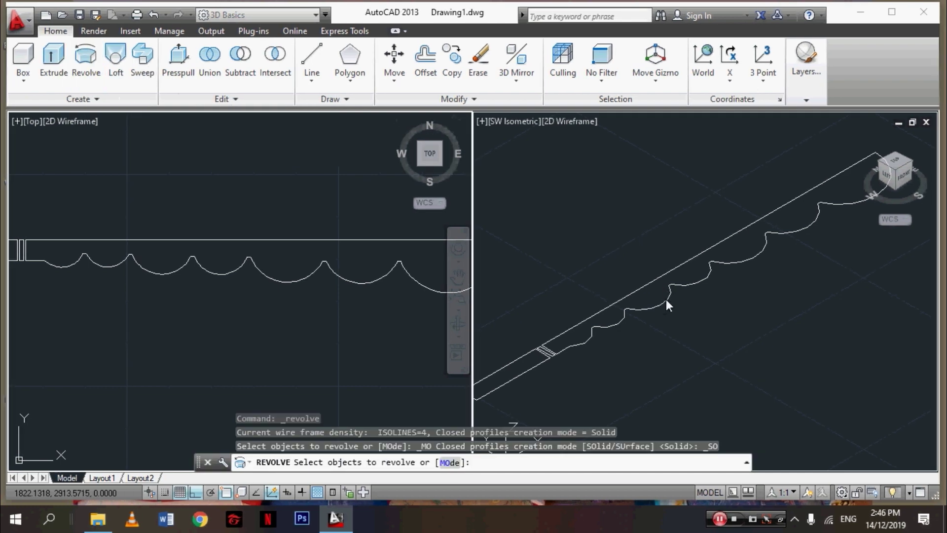
click(665, 301)
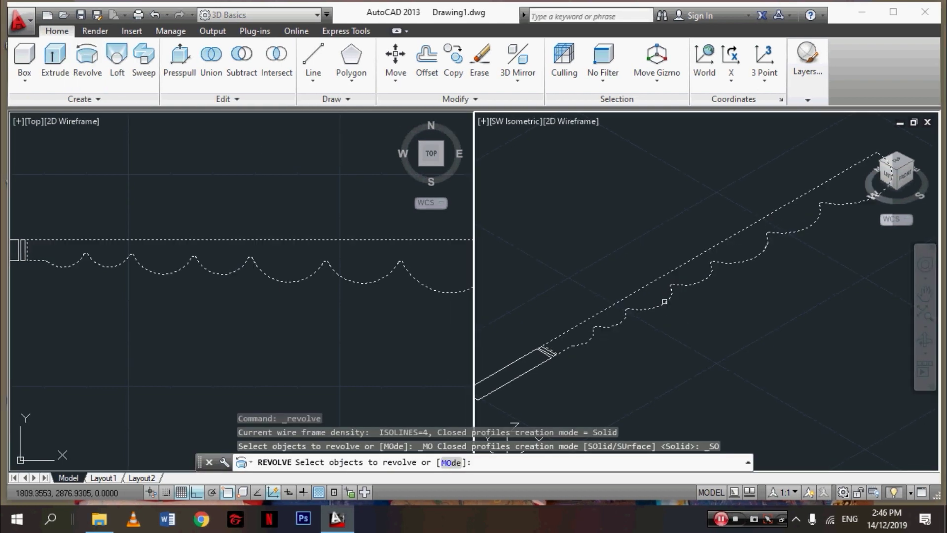
key(Return)
Revolve the profile a full 360° about an axis along its straight edge.
scroll(707, 370, up, 3)
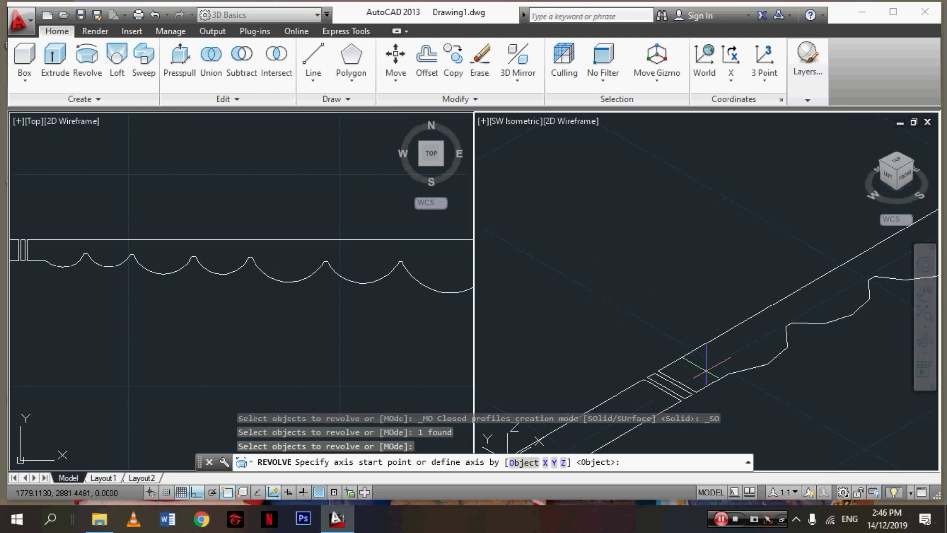
click(656, 370)
scroll(838, 266, down, 3)
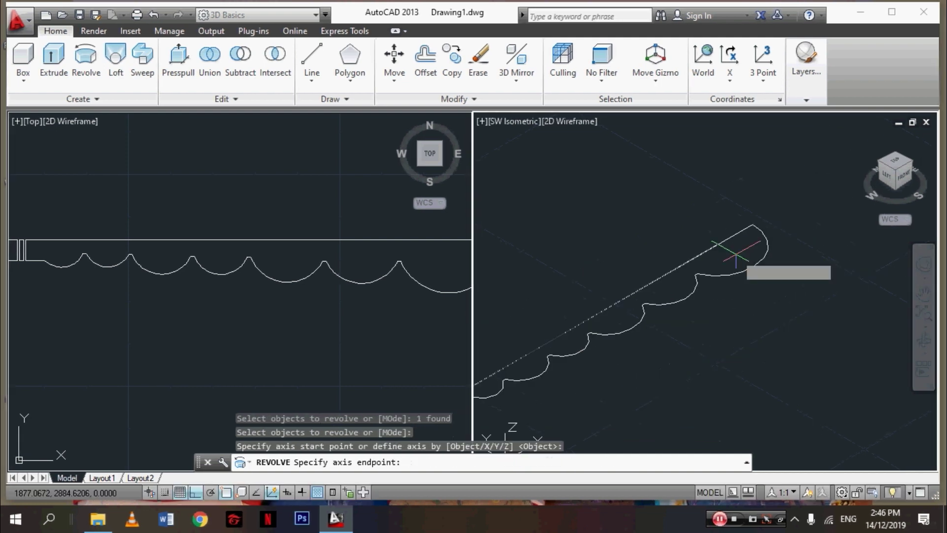
click(752, 224)
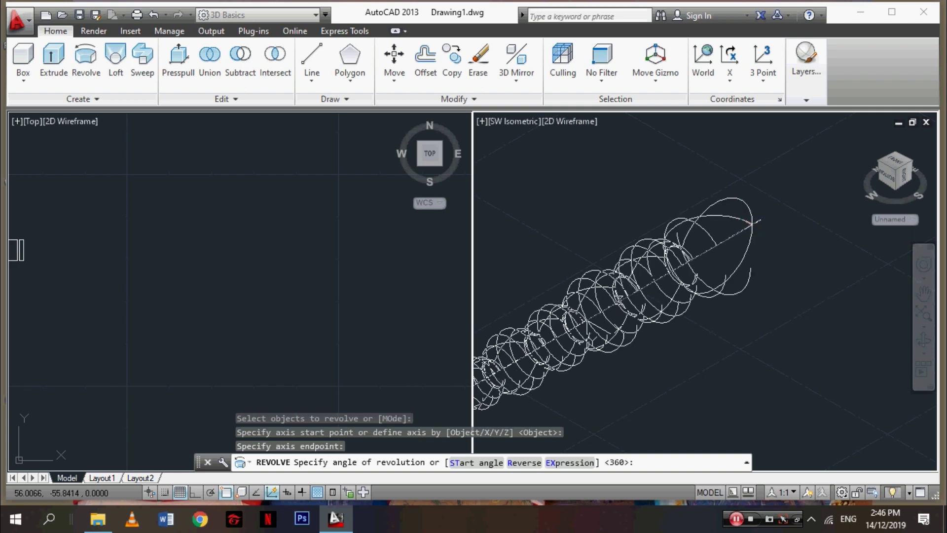
key(Return)
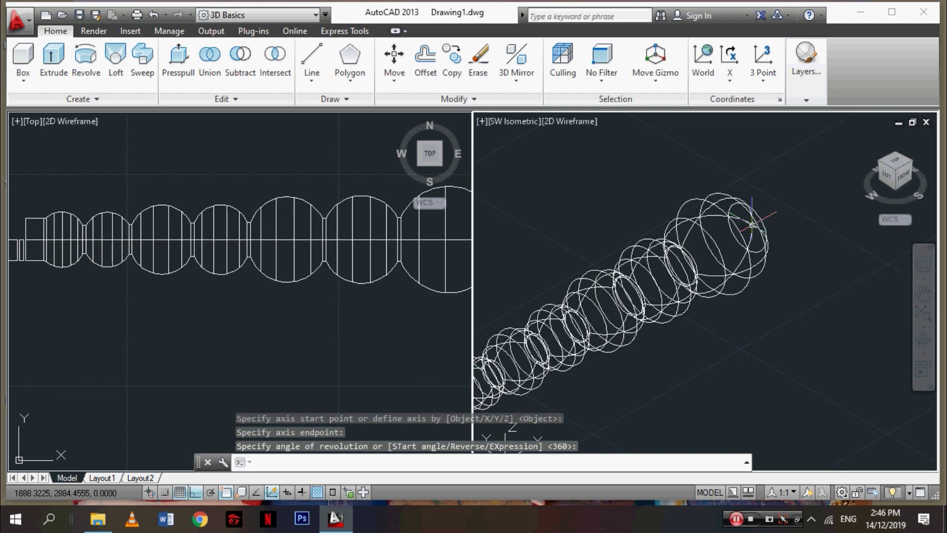
scroll(807, 325, up, 2)
scroll(807, 325, up, 2)
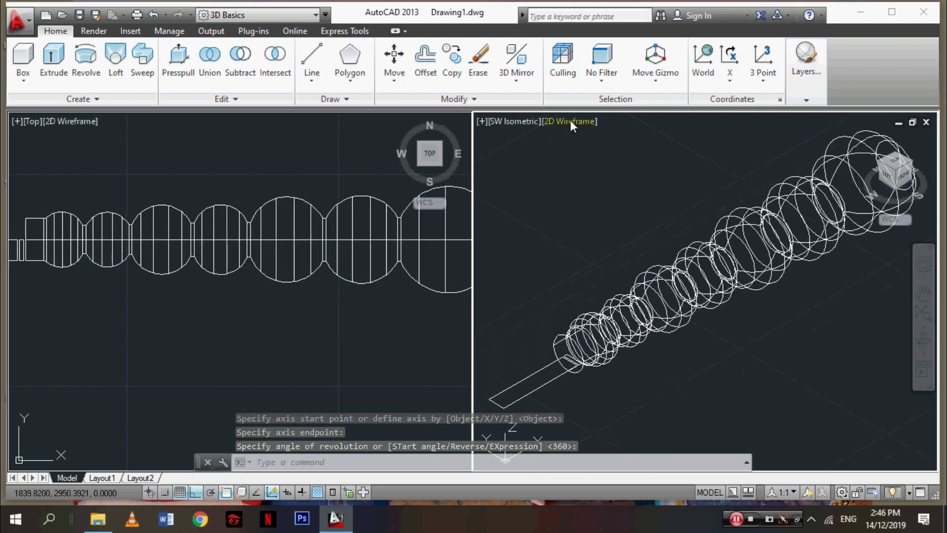
click(571, 121)
Set the isometric view to Realistic and revolve the small end rectangle a full turn.
click(624, 200)
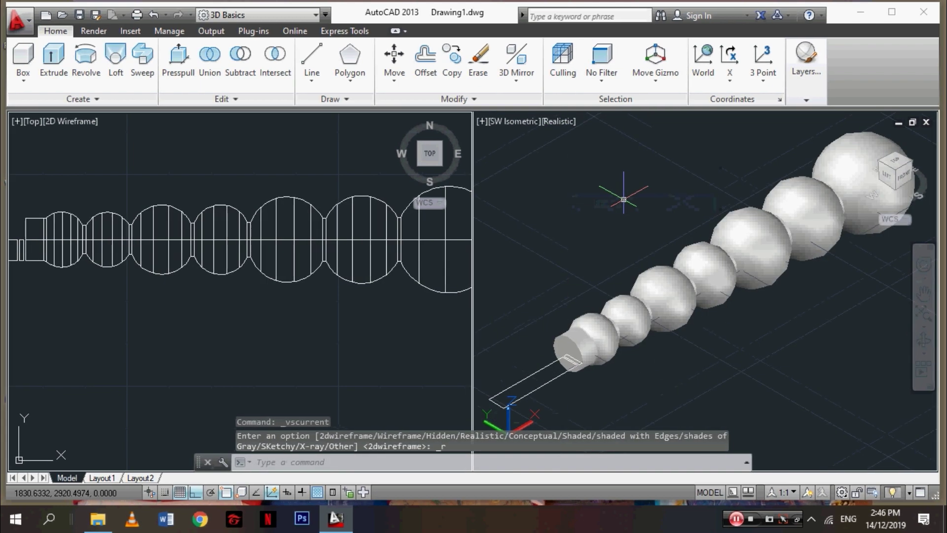
scroll(561, 329, up, 2)
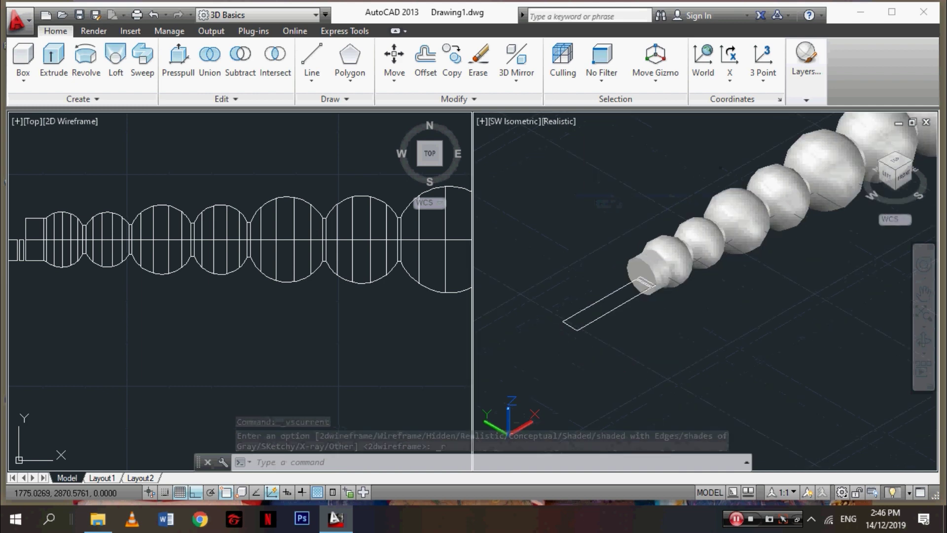
scroll(560, 329, up, 3)
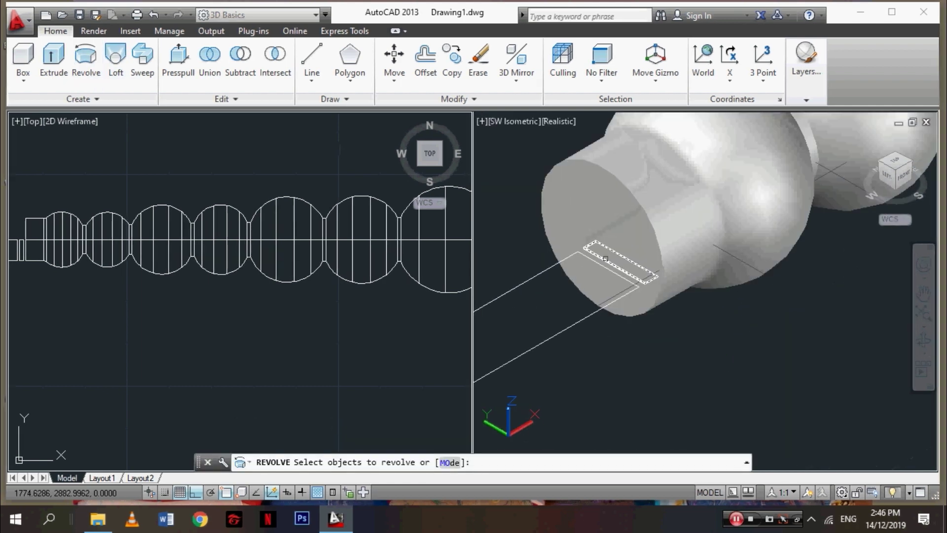
key(Return)
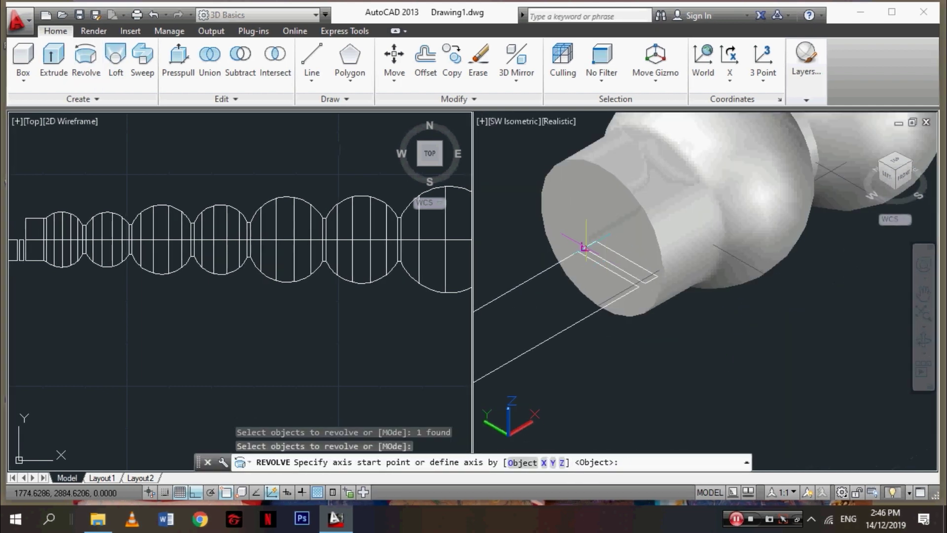
click(585, 249)
click(637, 286)
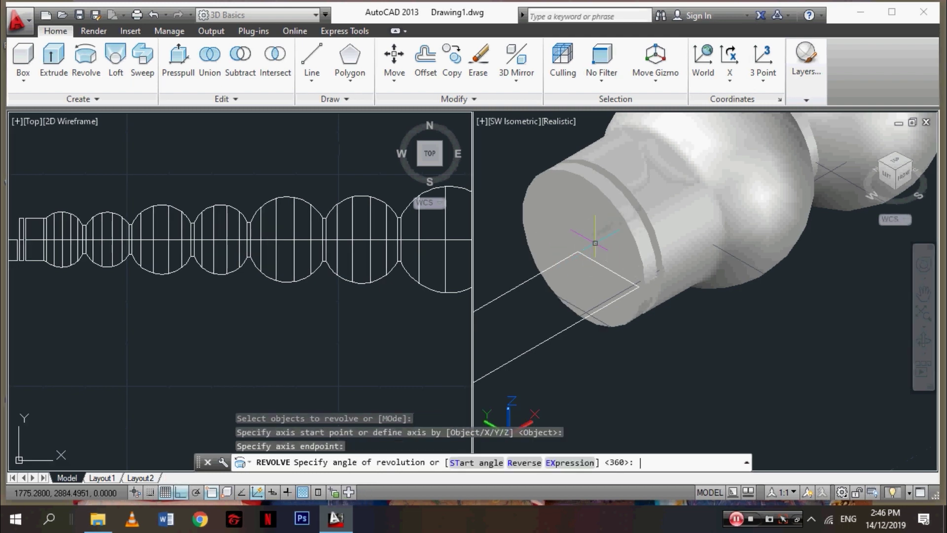
key(Return)
Revolve the long rectangle 360° into the pen's cylindrical stem.
middle_drag(576, 363, 758, 268)
key(Return)
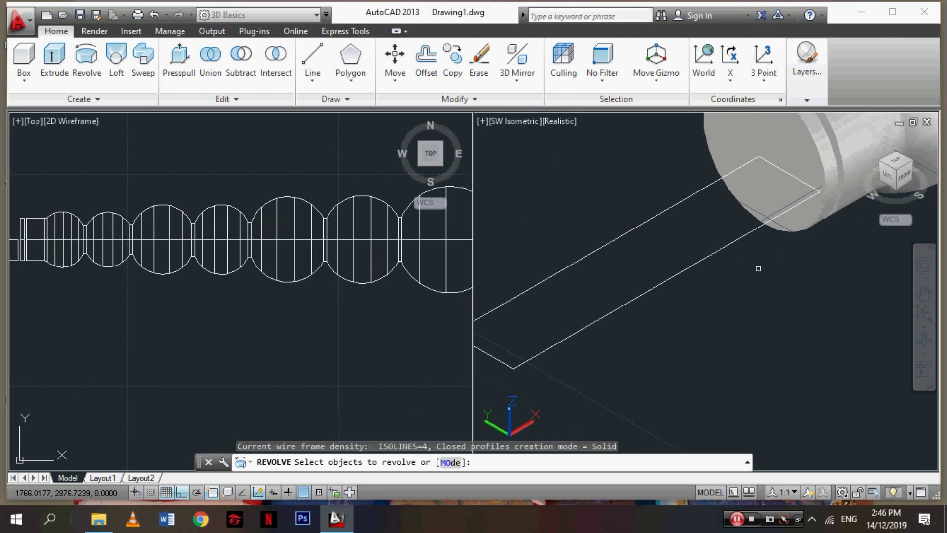
click(706, 258)
key(Return)
middle_drag(697, 252, 722, 261)
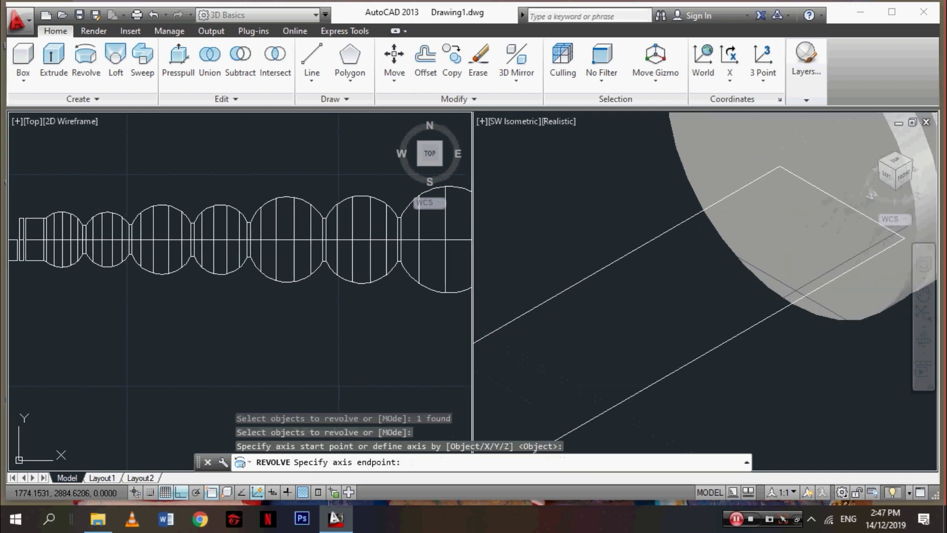
scroll(782, 165, up, 5)
click(763, 176)
scroll(763, 176, down, 4)
key(Return)
key(Return)
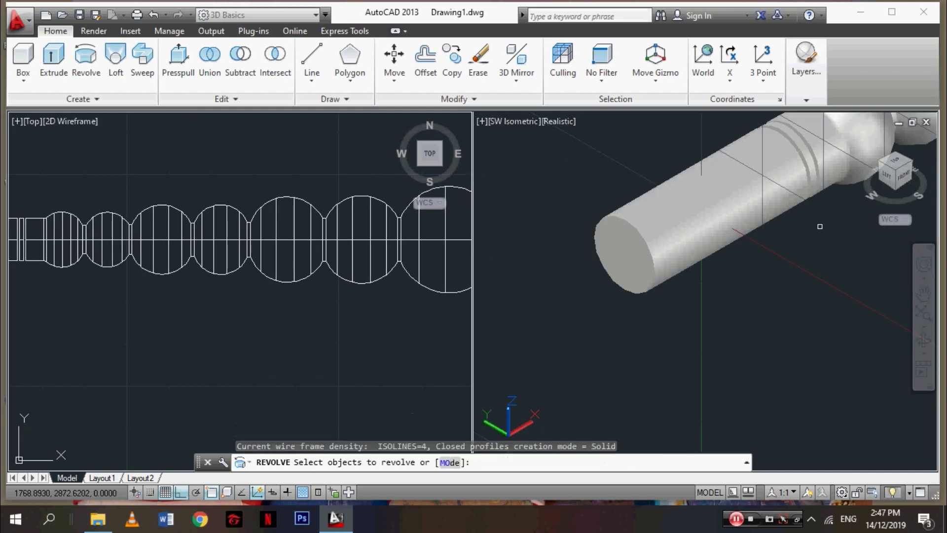
Orbit the pen to inspect it side-on, then restore the SW Isometric view.
scroll(814, 291, down, 3)
scroll(790, 296, down, 3)
middle_drag(773, 296, 743, 302)
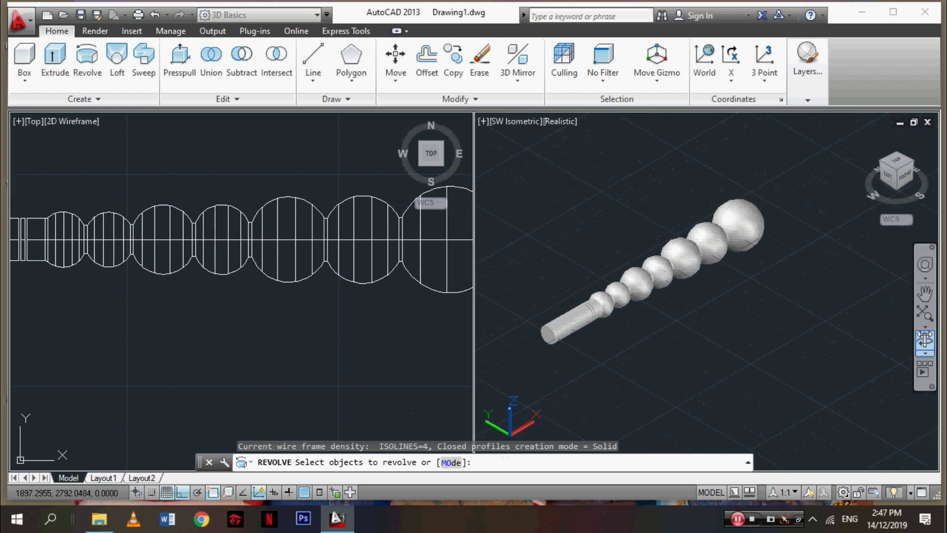
click(924, 339)
mouse_move(769, 352)
mouse_down()
mouse_move(696, 333)
mouse_move(719, 266)
mouse_move(711, 307)
mouse_move(783, 321)
mouse_move(871, 318)
mouse_up()
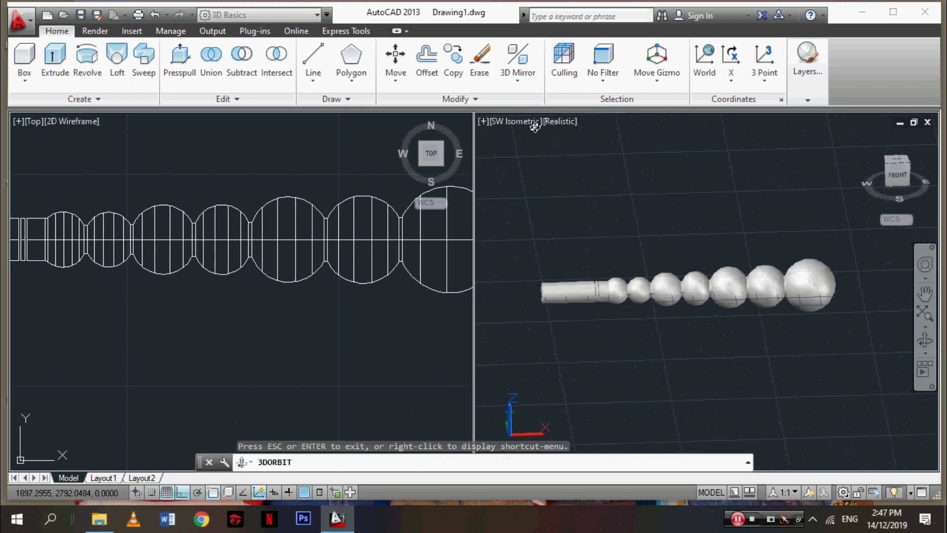
key(Escape)
key(Escape)
click(520, 120)
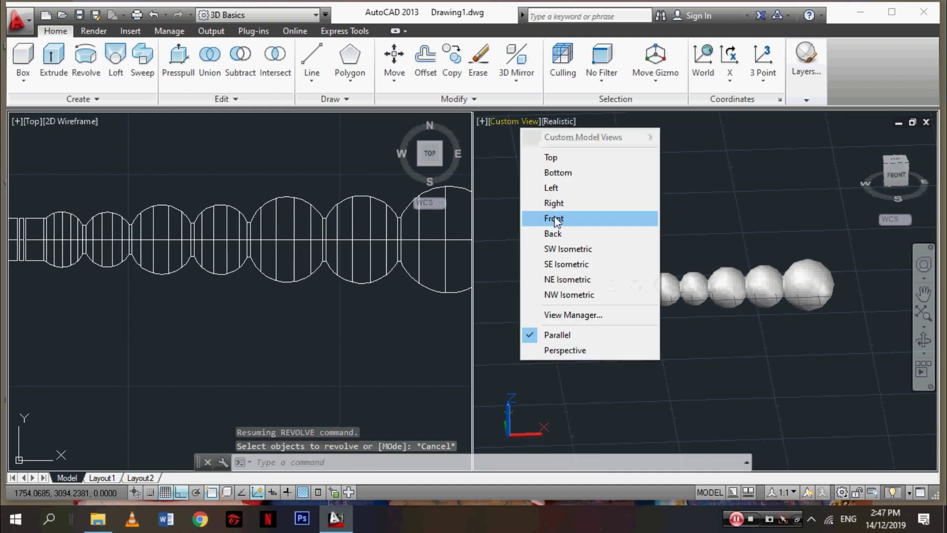
click(571, 249)
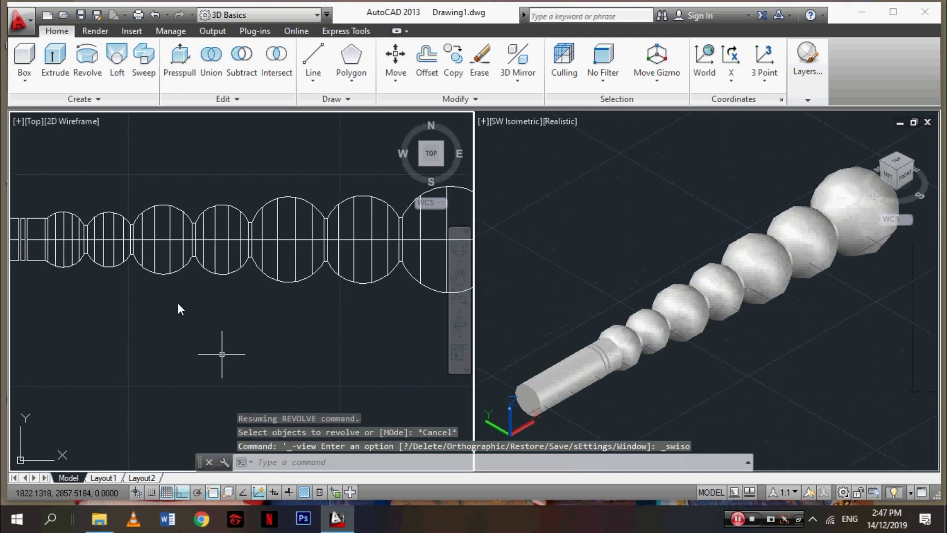
Grab a bead grip to stretch the pen solid, then cancel the stretch.
scroll(306, 296, up, 3)
scroll(306, 296, down, 3)
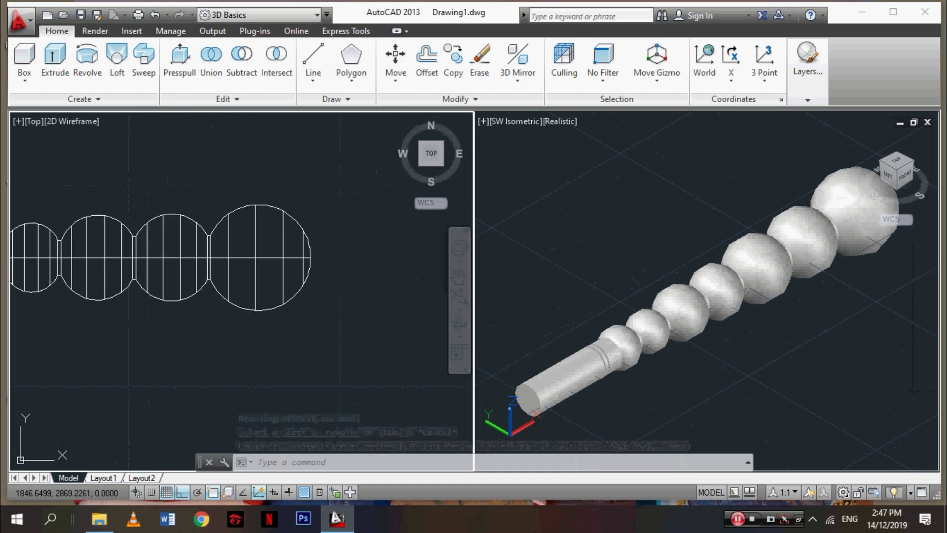
scroll(198, 277, up, 2)
click(268, 309)
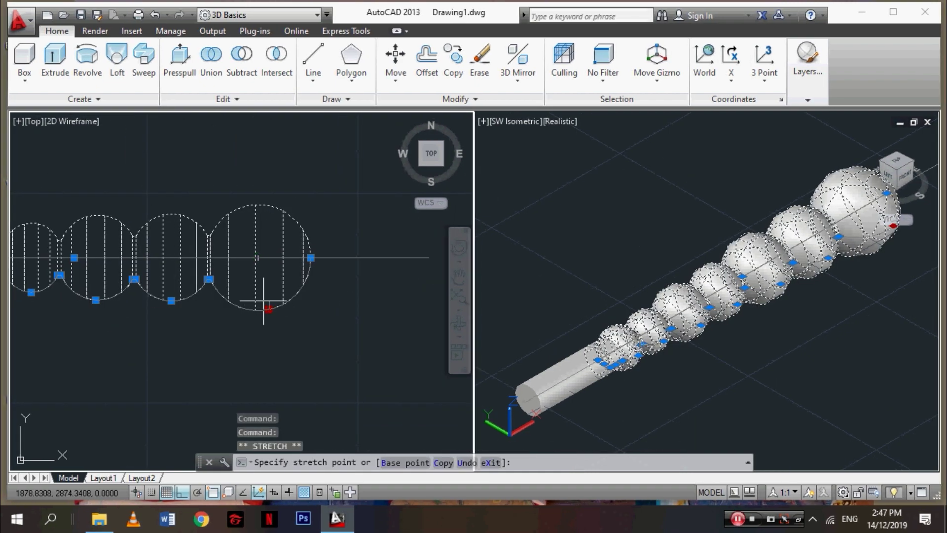
scroll(270, 302, up, 3)
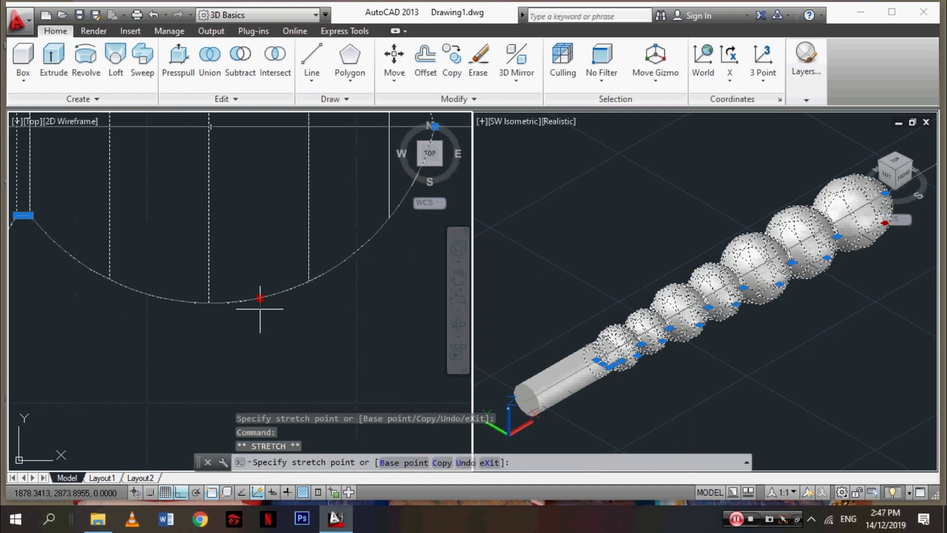
scroll(262, 296, down, 3)
scroll(242, 321, up, 3)
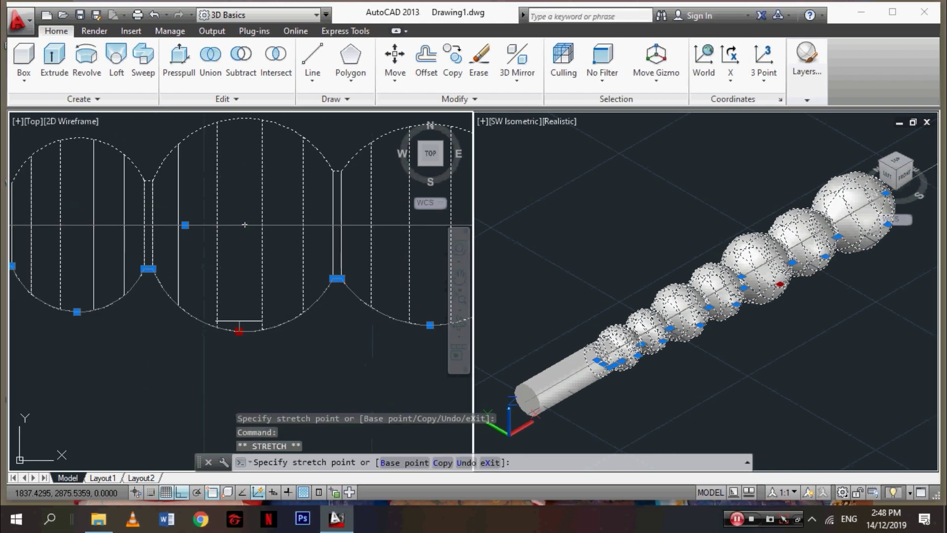
key(Escape)
Make further stretch attempts on the beaded solid, cancelling each and deselecting it.
scroll(289, 336, up, 1)
click(289, 335)
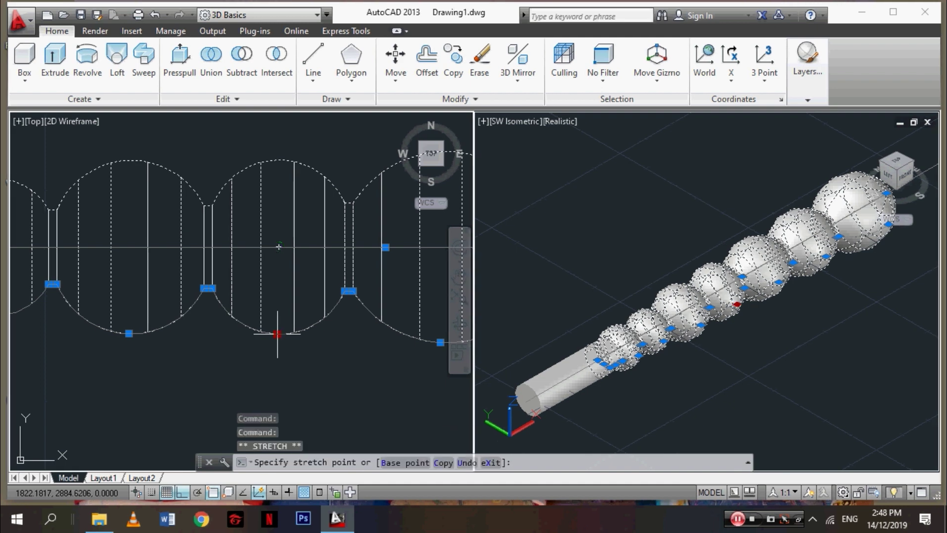
click(280, 328)
scroll(279, 327, up, 3)
click(269, 348)
key(Escape)
key(Escape)
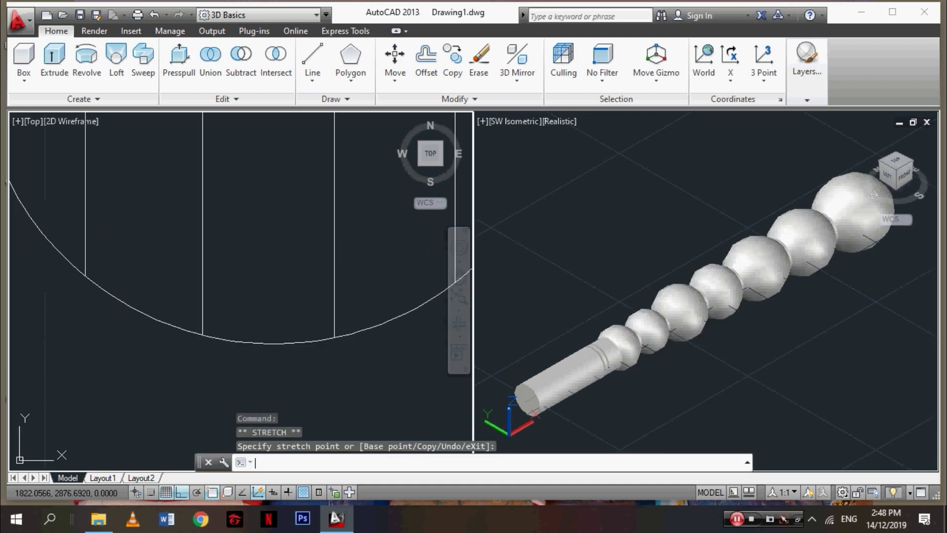
scroll(218, 364, down, 3)
scroll(218, 364, up, 3)
click(299, 378)
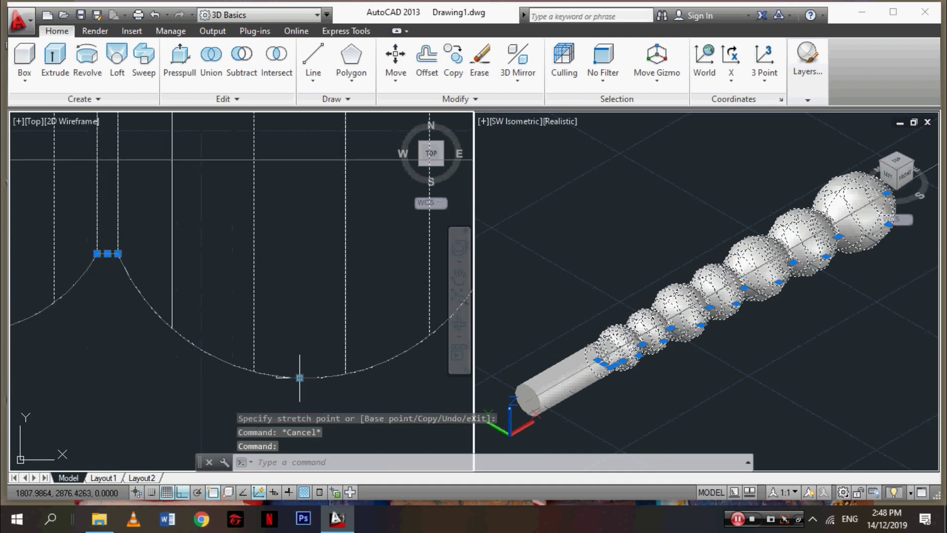
key(Escape)
Activate the isometric viewport and recentre the pen in it.
scroll(301, 367, down, 3)
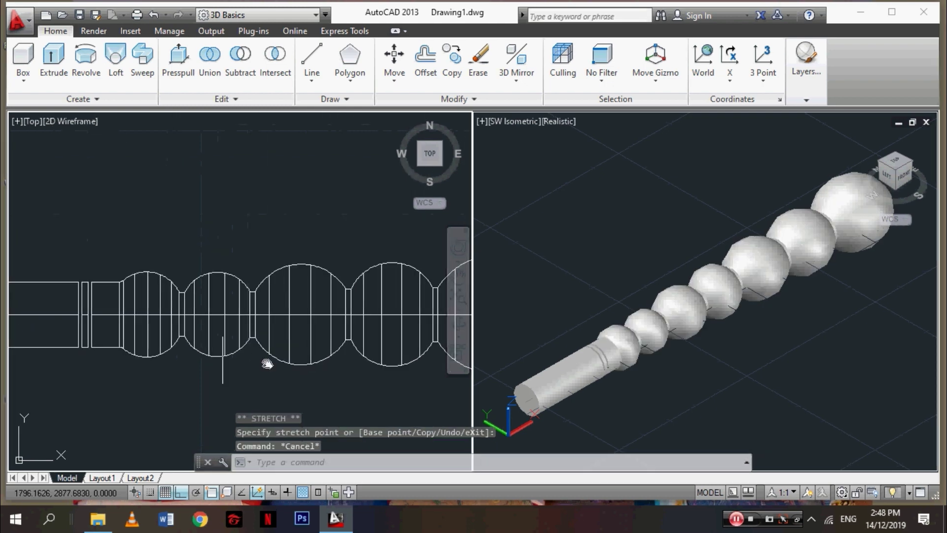
scroll(133, 177, down, 2)
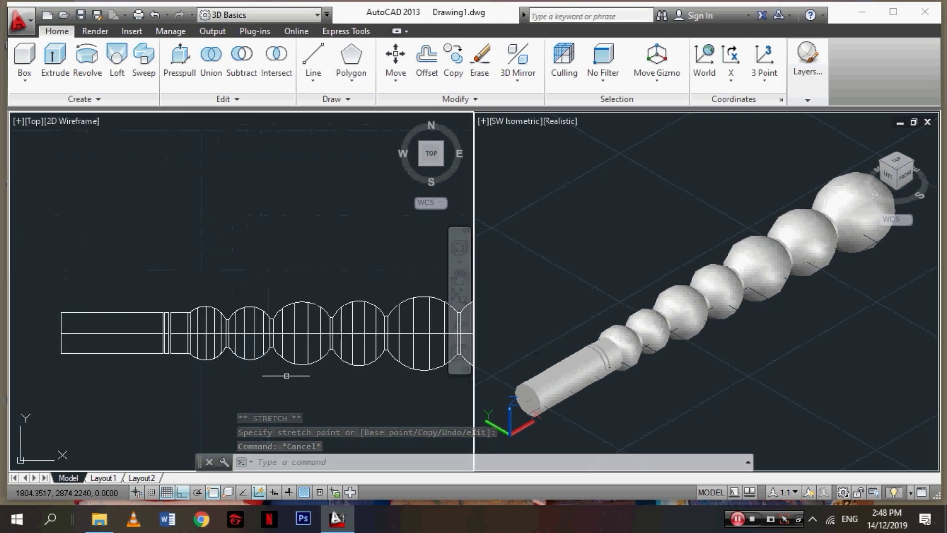
click(716, 384)
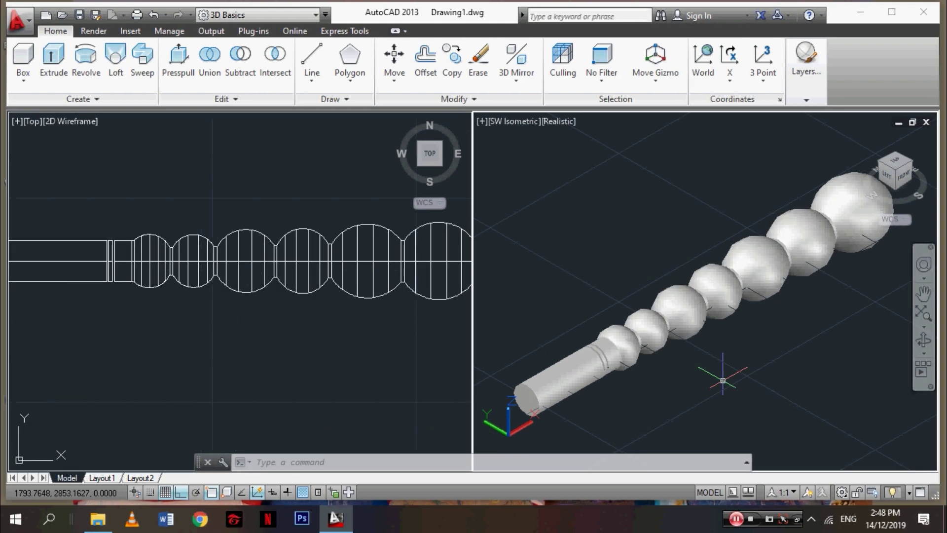
middle_drag(723, 380, 712, 351)
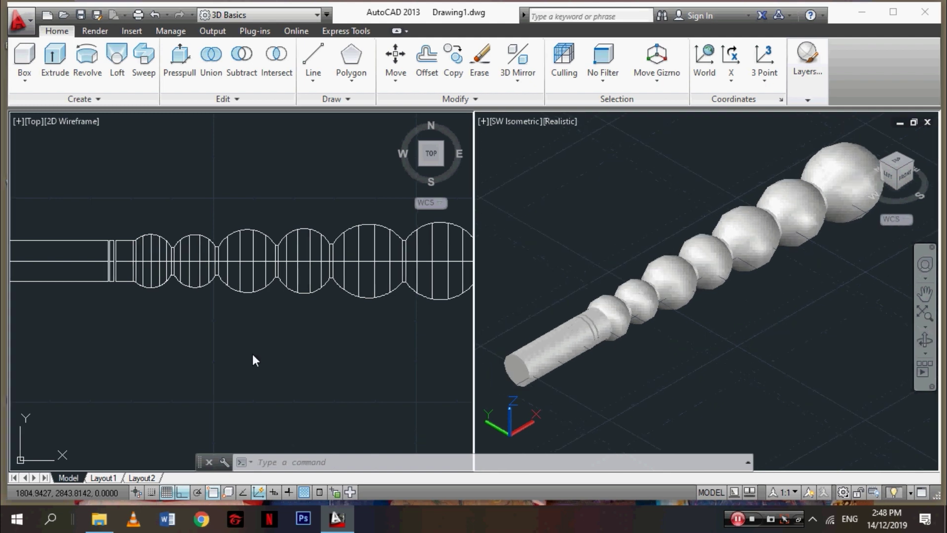
Window-select the whole beaded pen in the top view.
click(253, 354)
scroll(252, 355, down, 1)
scroll(256, 340, down, 1)
click(399, 338)
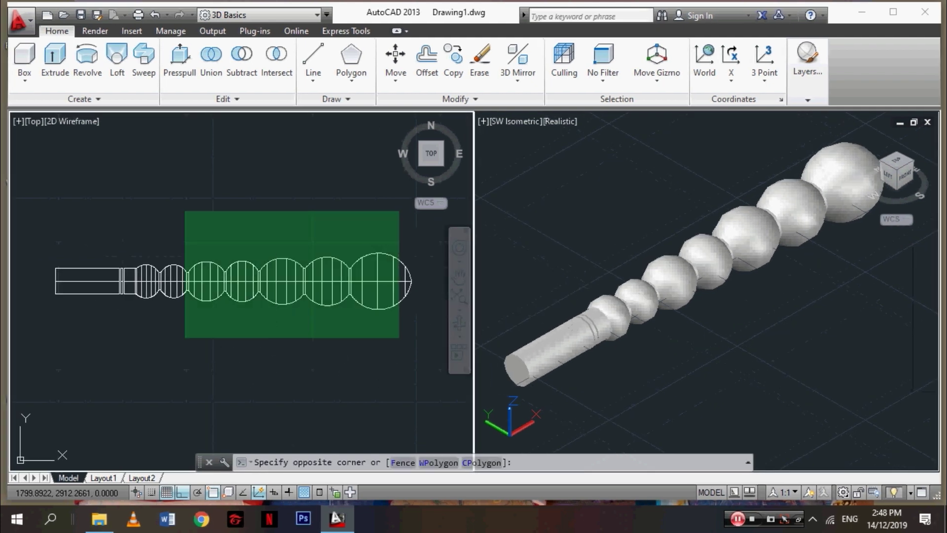
click(122, 208)
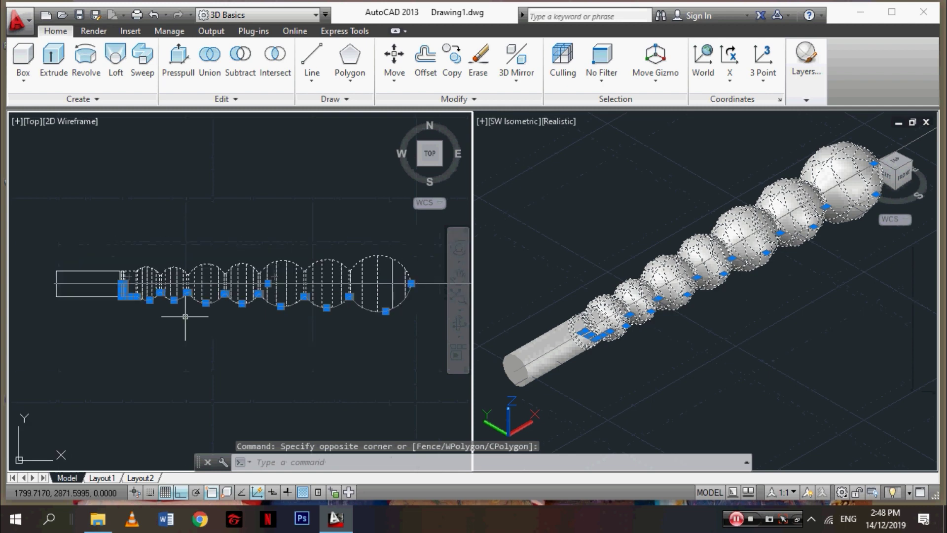
Copy the pen with CO, Ortho off, placing the duplicate right of the original.
text(co)
key(Return)
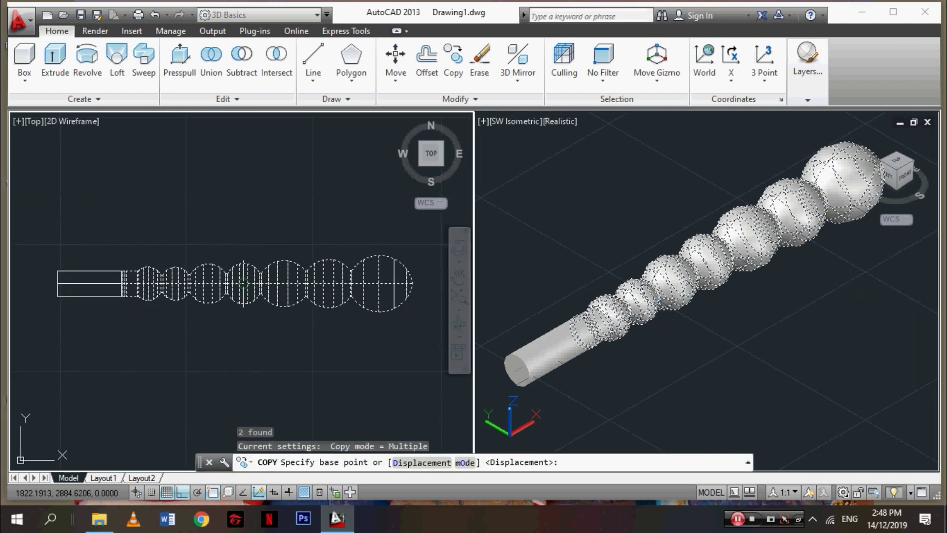
click(239, 274)
middle_drag(253, 211, 159, 239)
click(182, 492)
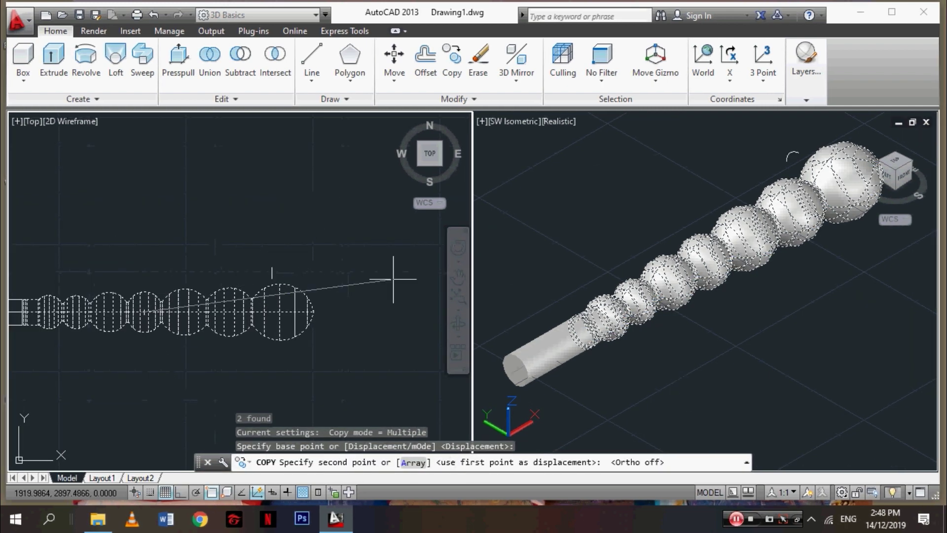
middle_drag(236, 296, 156, 302)
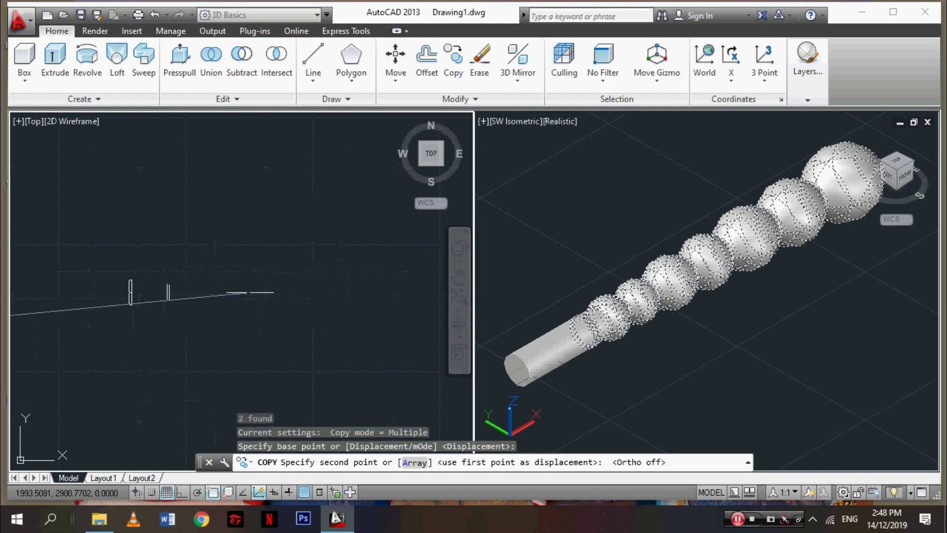
click(244, 293)
key(Escape)
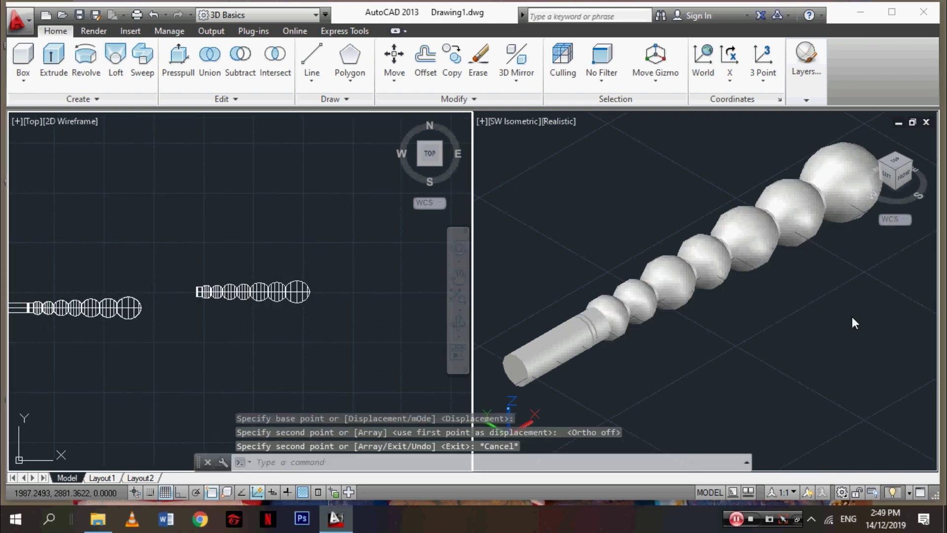
Pan the isometric view to the copied pen and window-select it.
click(851, 316)
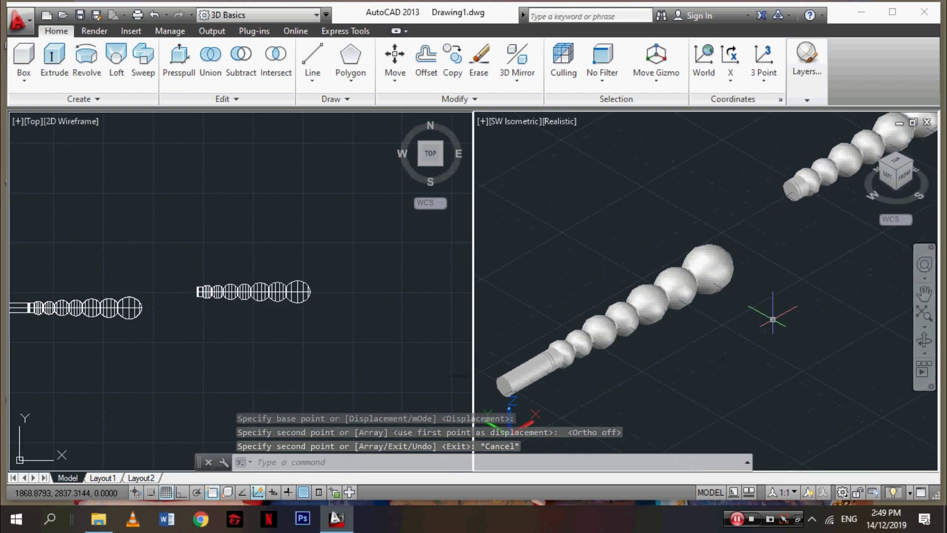
middle_drag(715, 353, 567, 355)
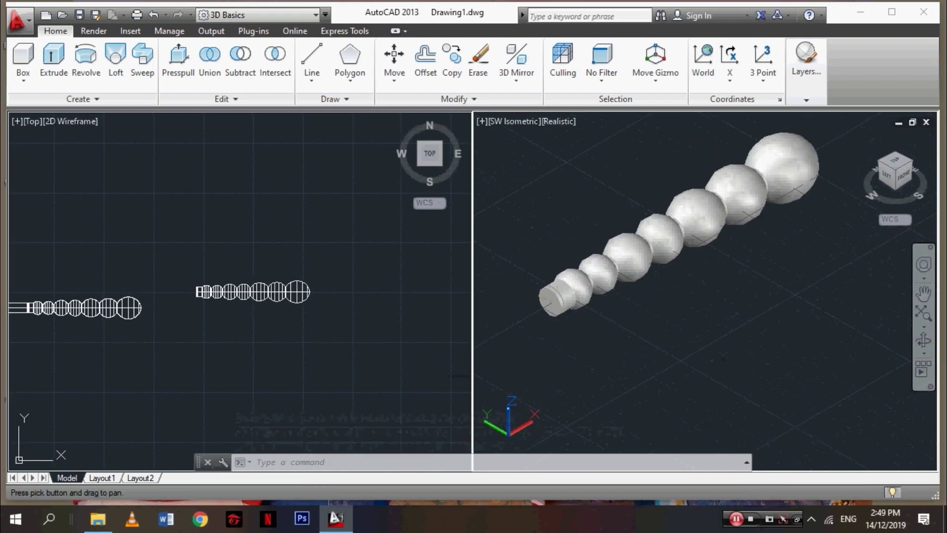
click(837, 134)
click(539, 315)
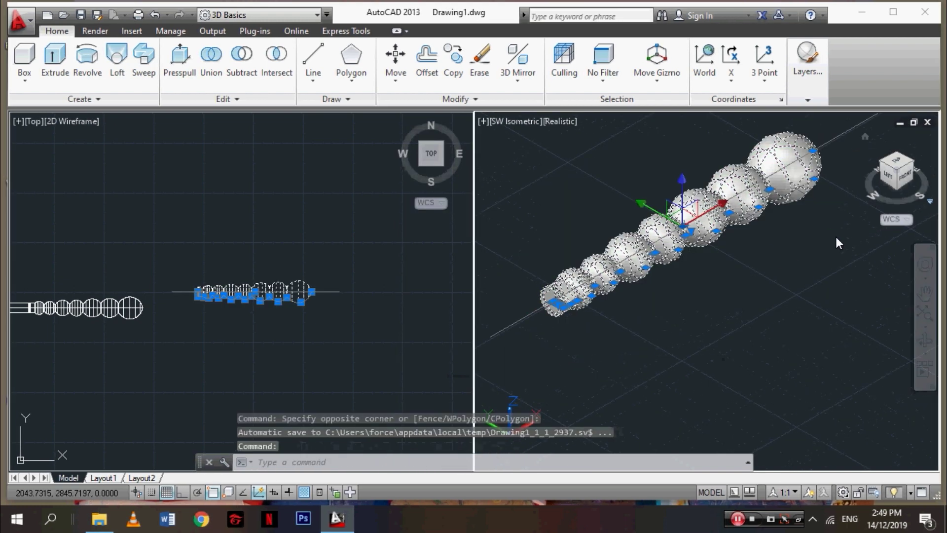
Rotate the copied pen 90° upright about the rotate gizmo's red ring, with Ortho on.
click(657, 80)
click(662, 132)
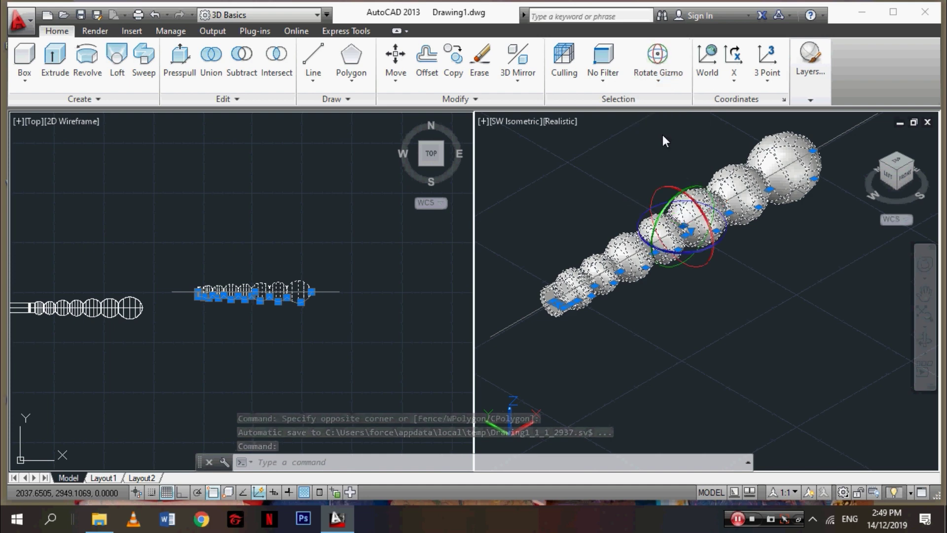
click(694, 218)
key(Escape)
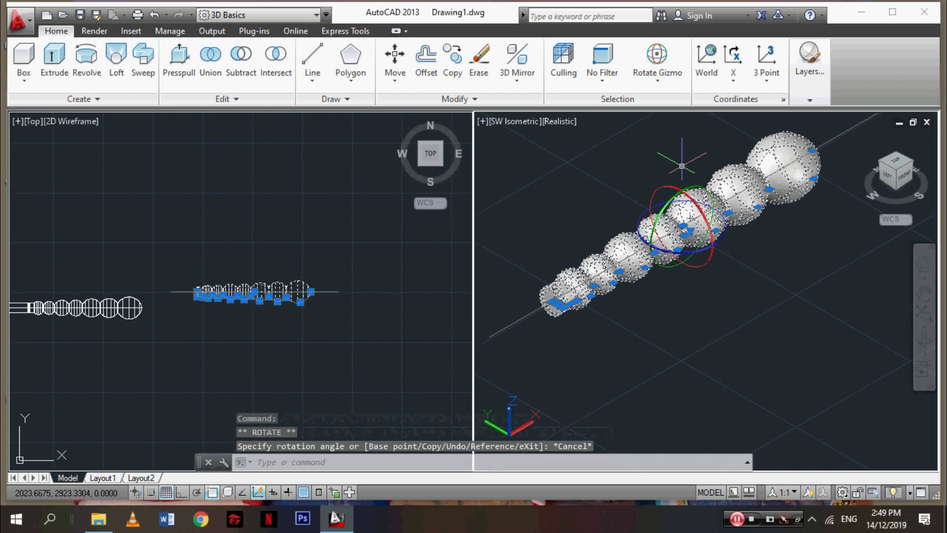
drag(676, 166, 673, 173)
click(673, 172)
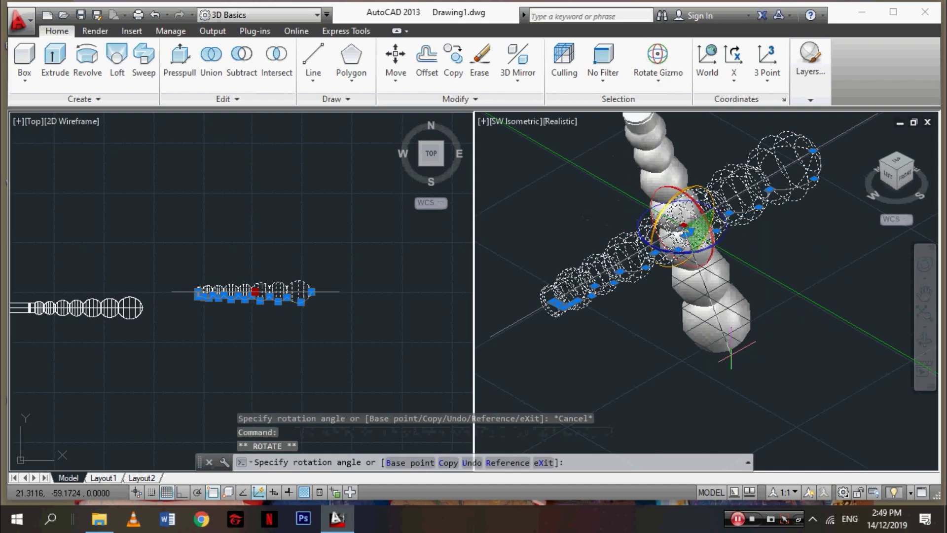
click(183, 493)
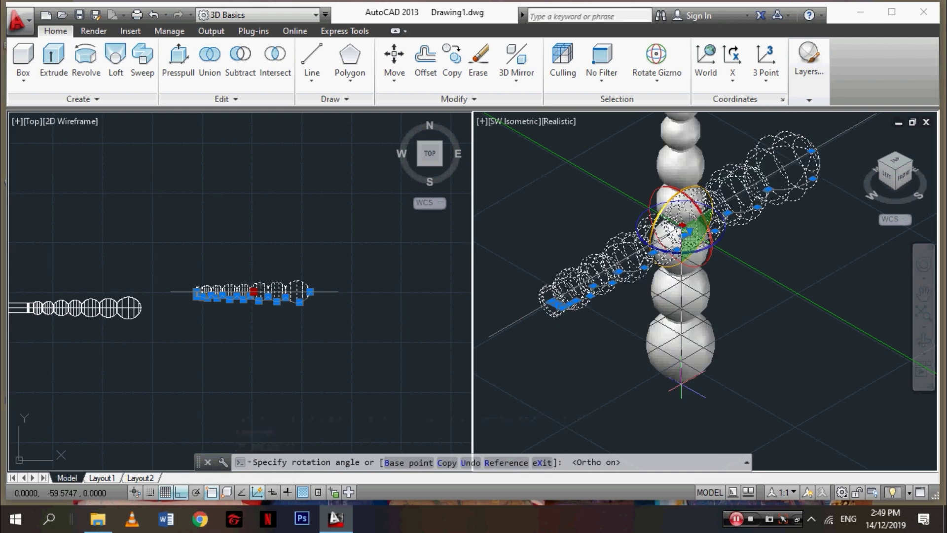
click(254, 291)
key(Escape)
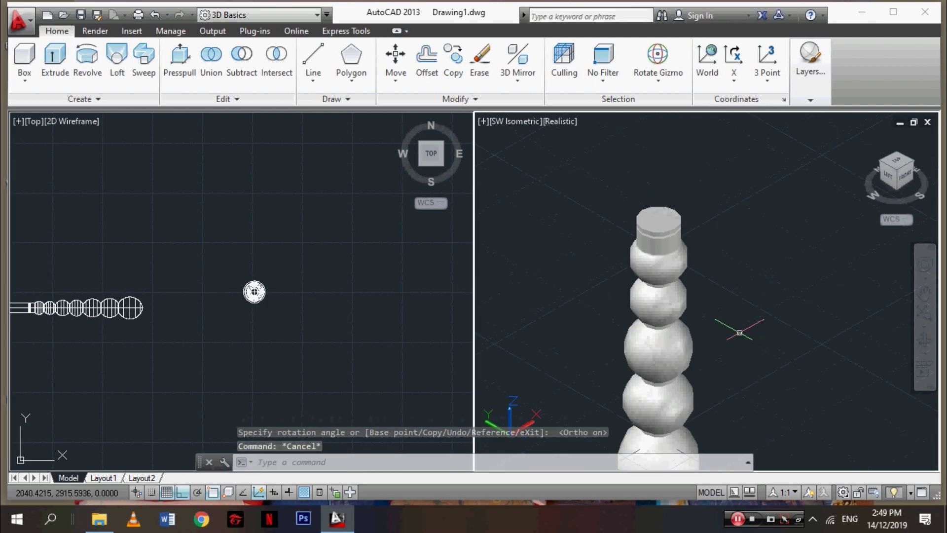
Zoom and pan the isometric viewport to frame the upright pen.
scroll(739, 332, up, 3)
scroll(274, 310, up, 2)
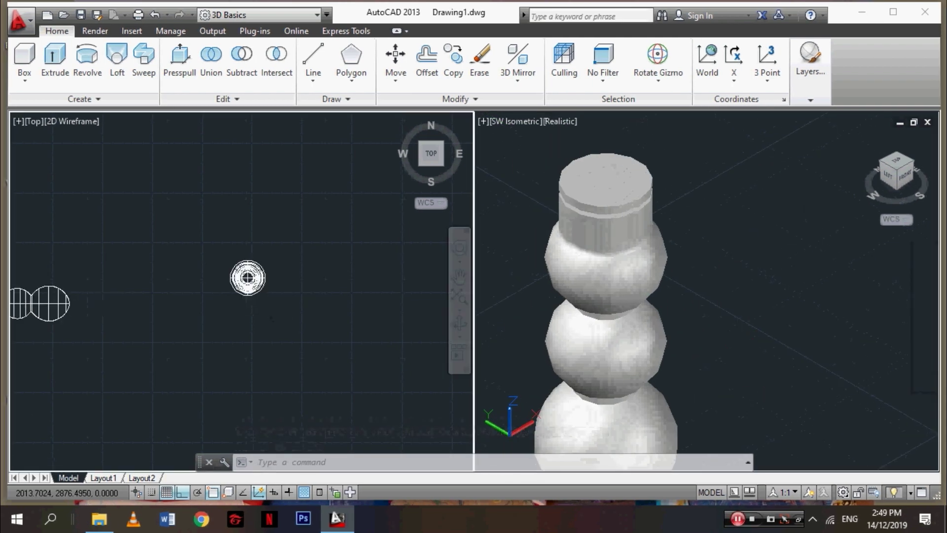
scroll(349, 345, up, 3)
scroll(391, 311, down, 2)
click(839, 277)
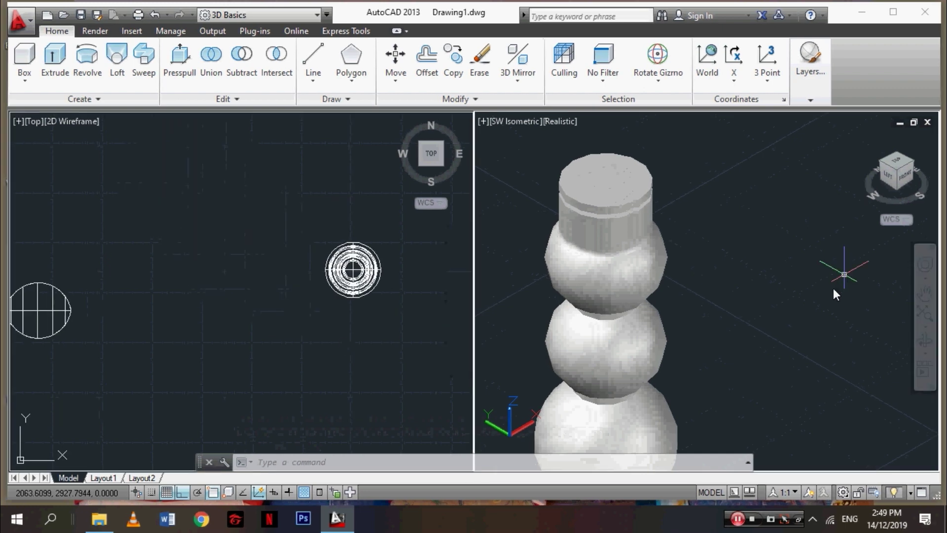
scroll(765, 315, down, 2)
middle_drag(831, 268, 779, 260)
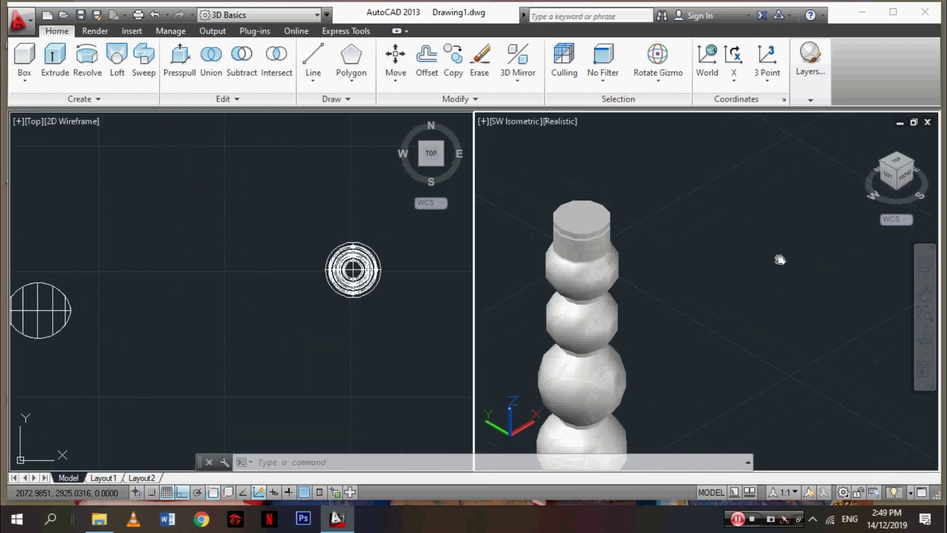
Set the SW Isometric view to 2D Wireframe and switch to the Drafting & Annotation workspace.
click(560, 121)
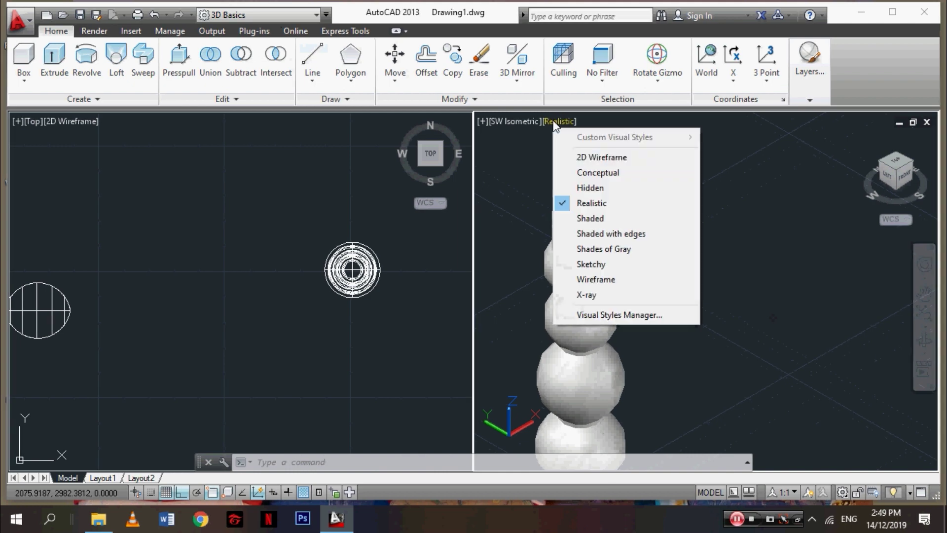
click(579, 154)
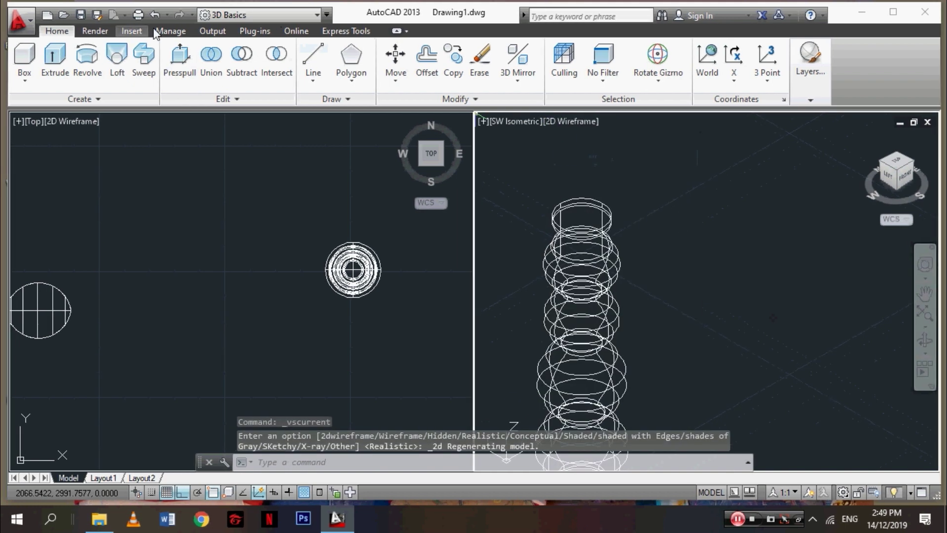
click(316, 14)
click(246, 30)
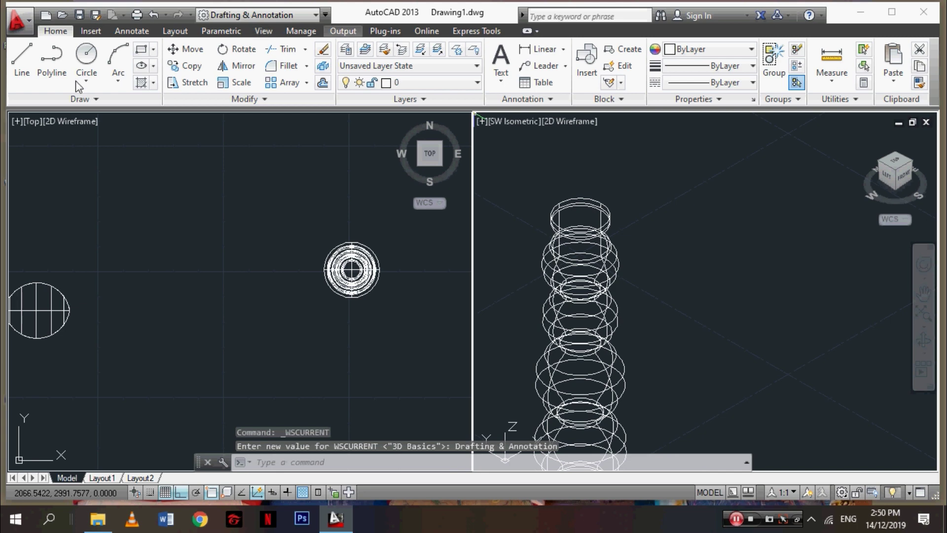
Draw a Center, Diameter circle beside the upright pen in the isometric view.
click(86, 81)
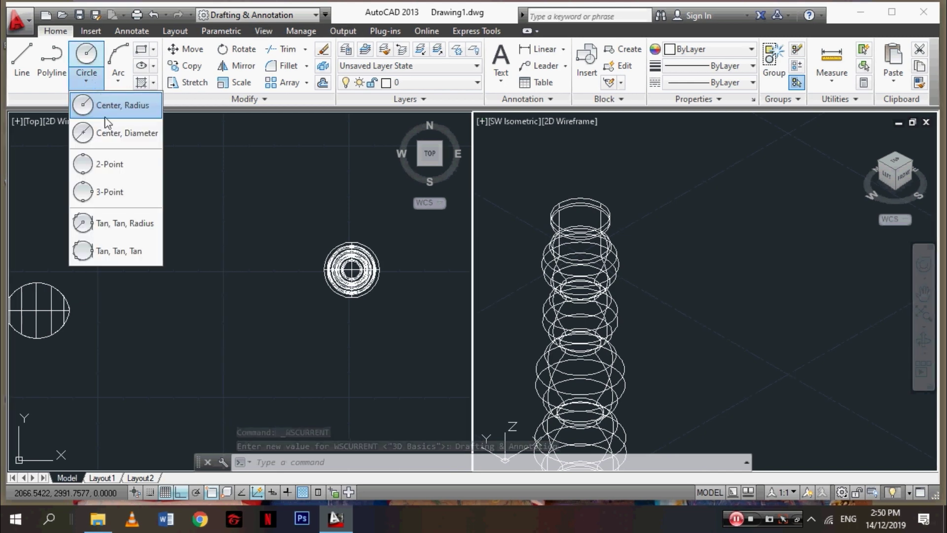
mouse_move(725, 211)
middle_down()
mouse_move(619, 249)
mouse_move(654, 257)
middle_up()
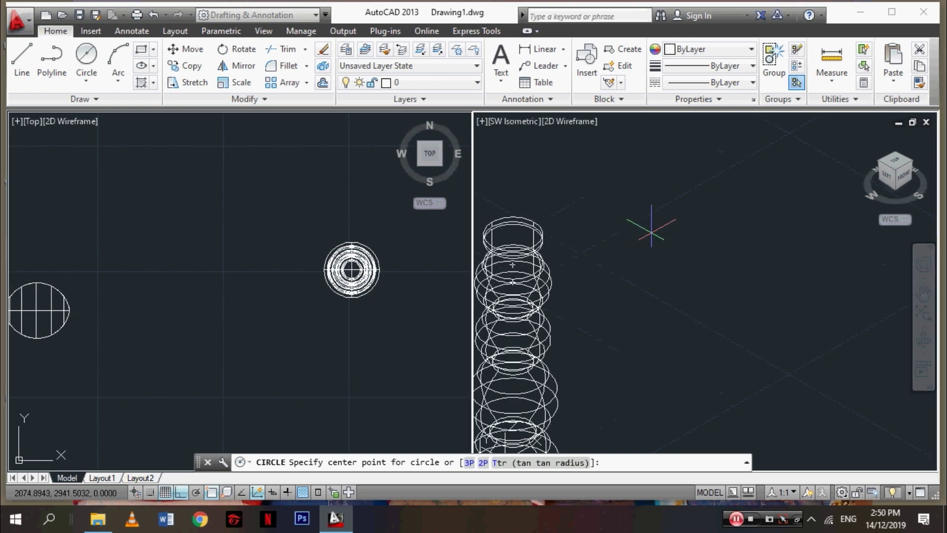
click(651, 231)
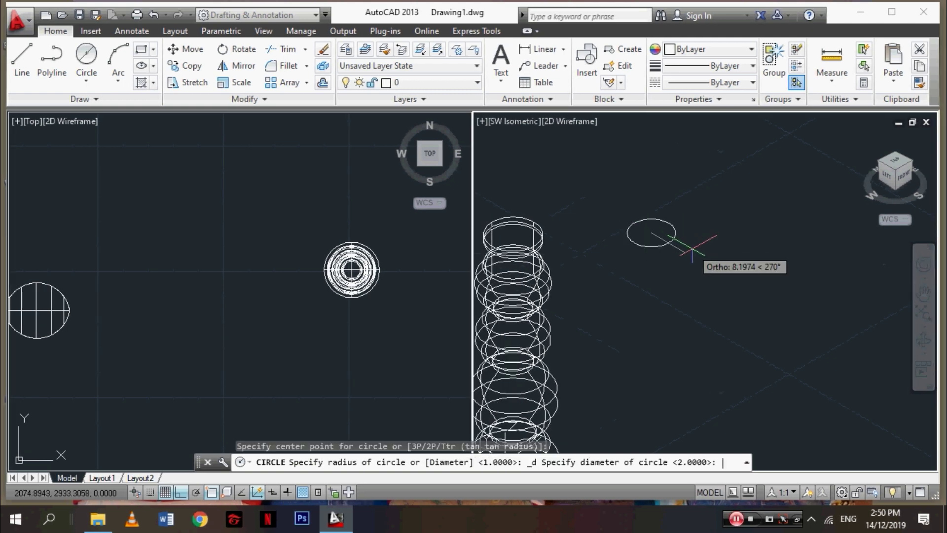
text(8)
key(Return)
key(Return)
scroll(686, 247, up, 2)
mouse_move(681, 239)
middle_down()
mouse_move(725, 330)
mouse_move(731, 314)
middle_up()
key(Escape)
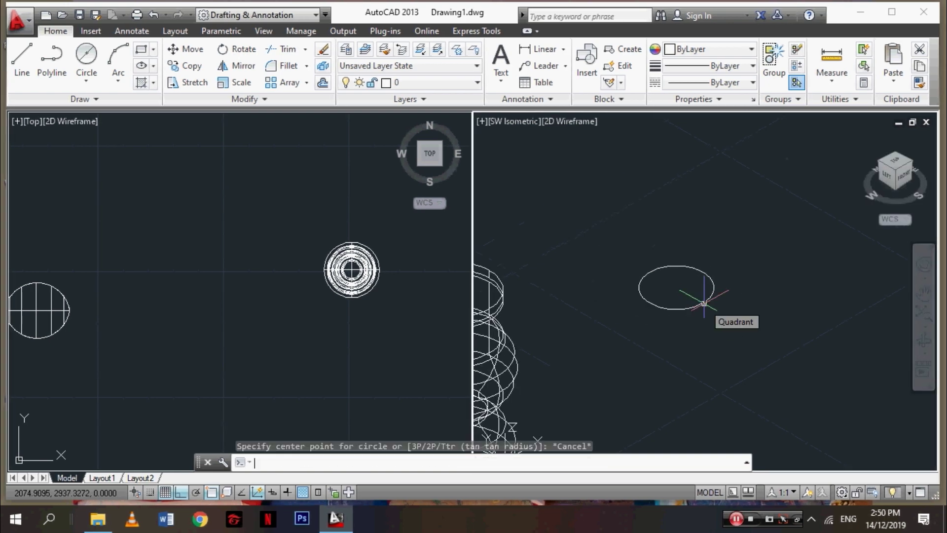
Copy the new circle from its centre grip to a spot above the original.
click(697, 306)
scroll(697, 306, up, 2)
click(707, 301)
text(cop)
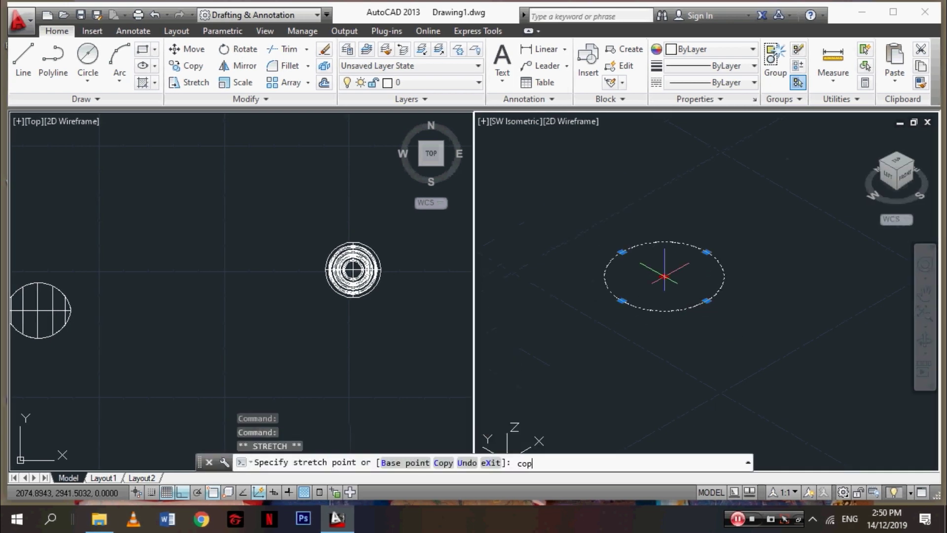
click(664, 287)
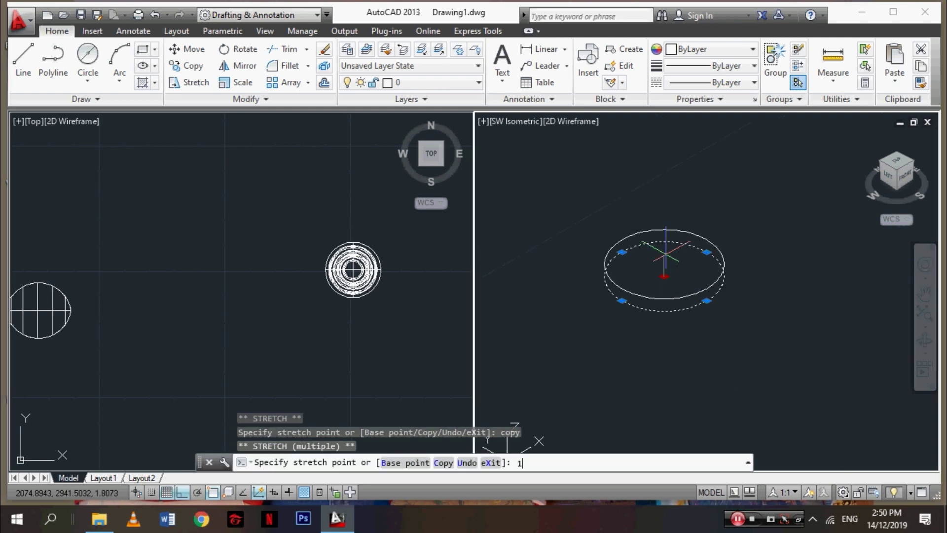
key(Escape)
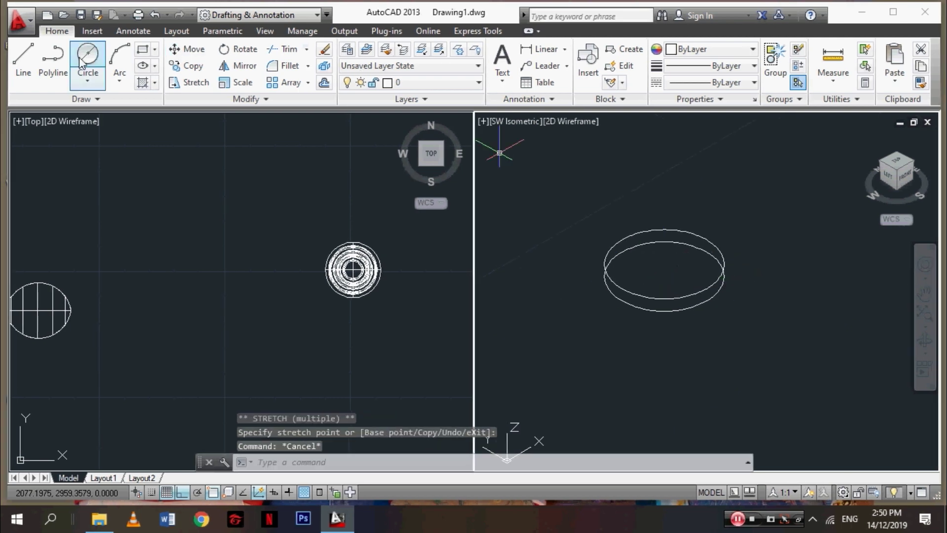
Draw an 8.5-diameter Center, Diameter circle centred on the existing ring.
click(86, 53)
click(87, 78)
click(118, 132)
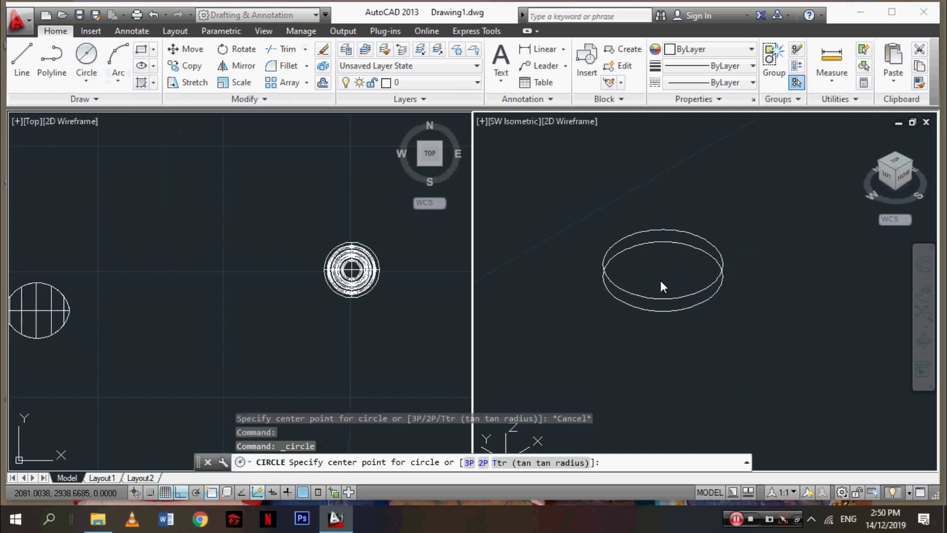
click(660, 264)
text(8.5)
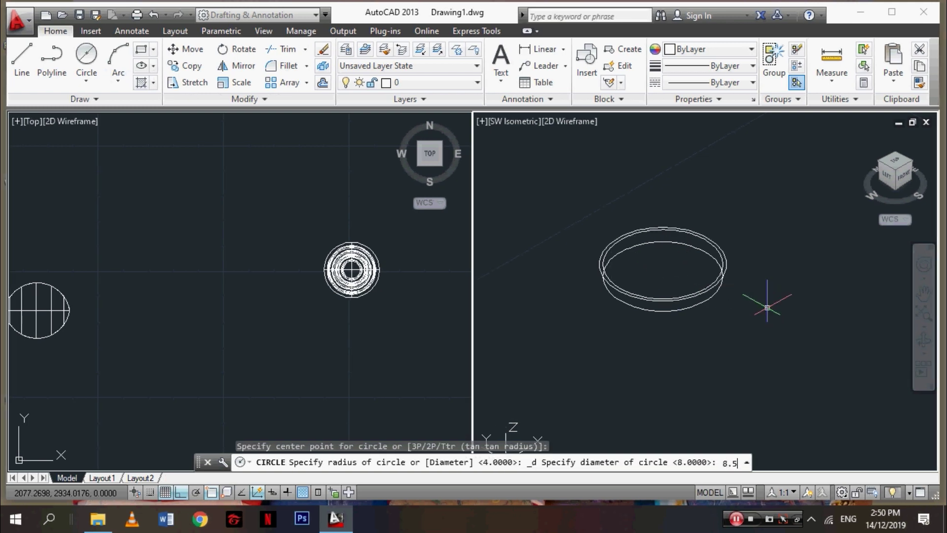
key(Return)
key(Return)
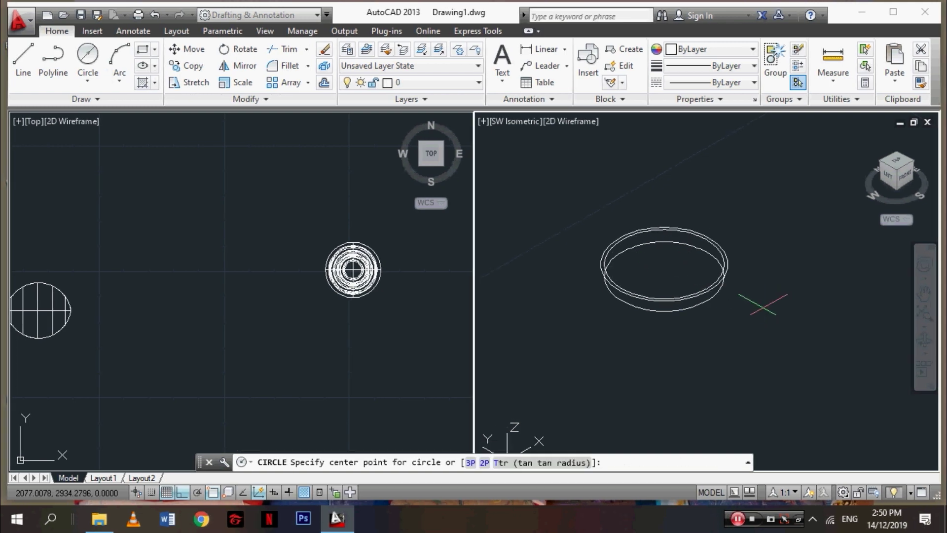
key(Escape)
click(726, 266)
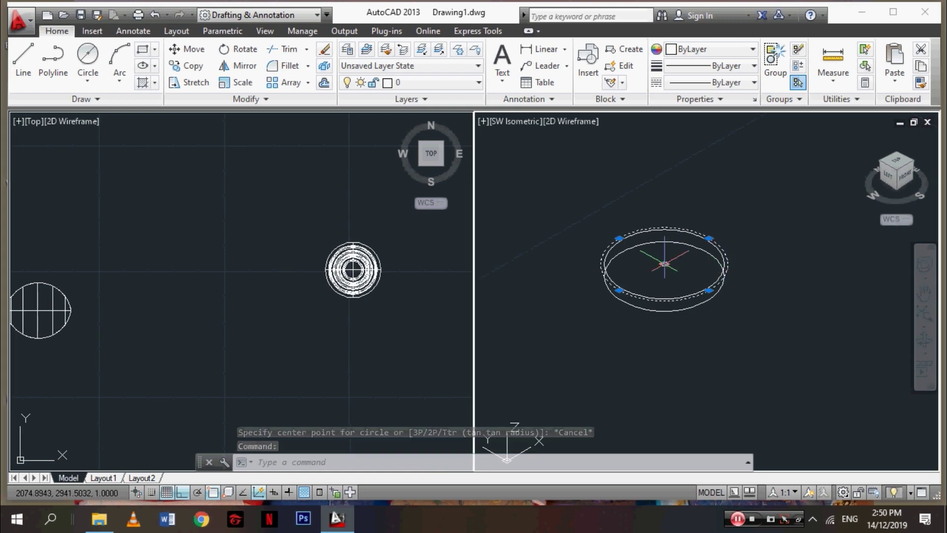
key(Escape)
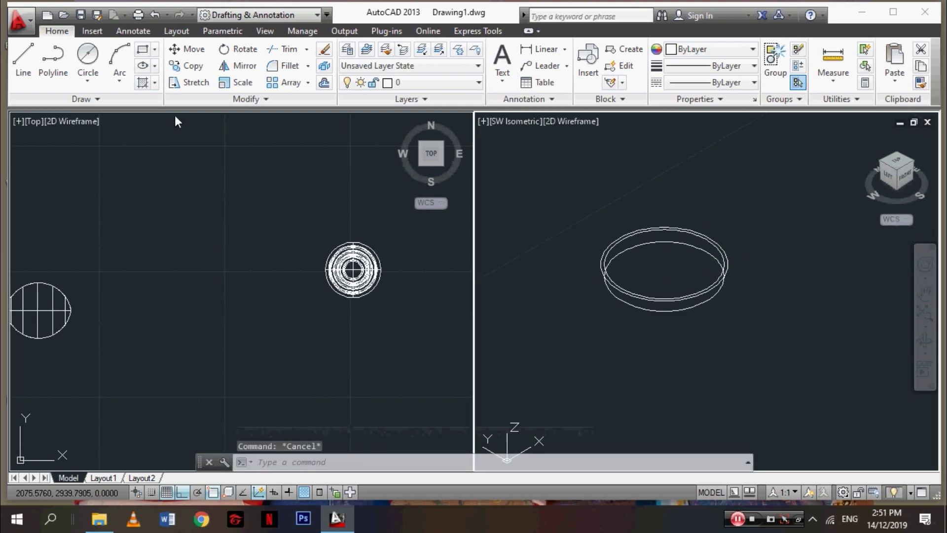
Draw a 7-diameter circle centred on the ring.
click(87, 58)
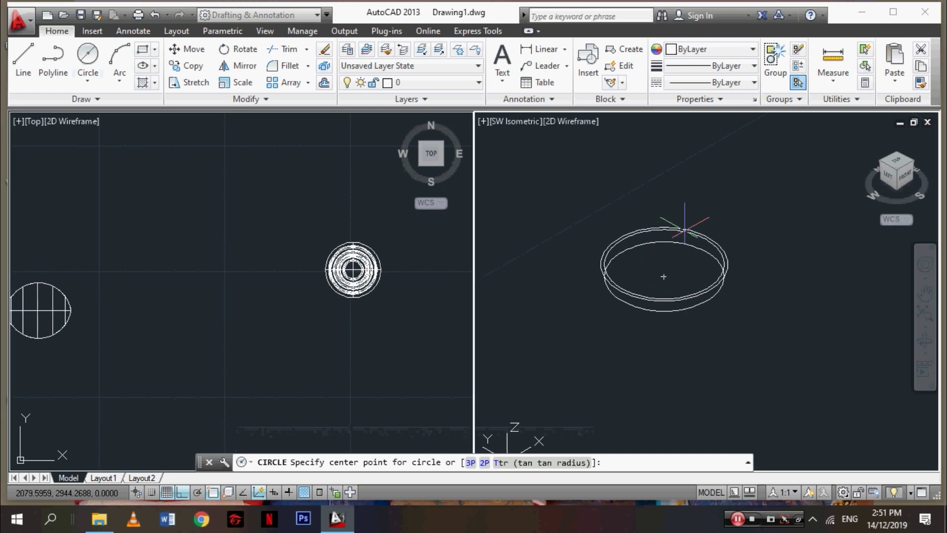
scroll(662, 277, up, 3)
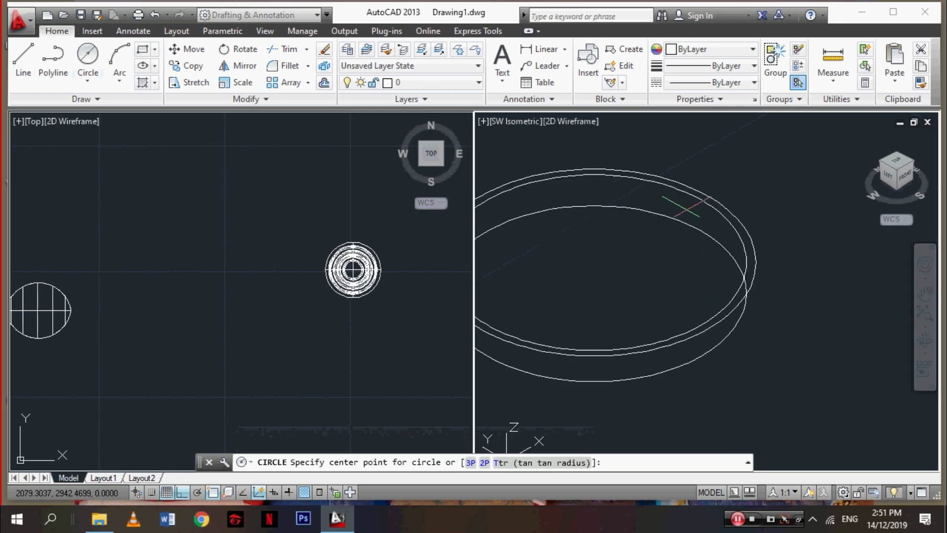
scroll(665, 232, down, 3)
scroll(669, 228, down, 2)
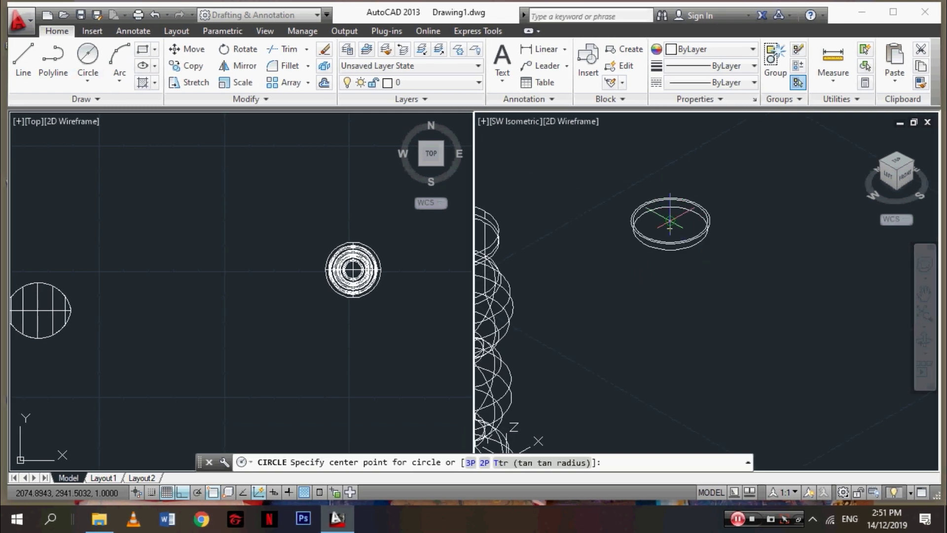
click(670, 228)
scroll(689, 232, up, 2)
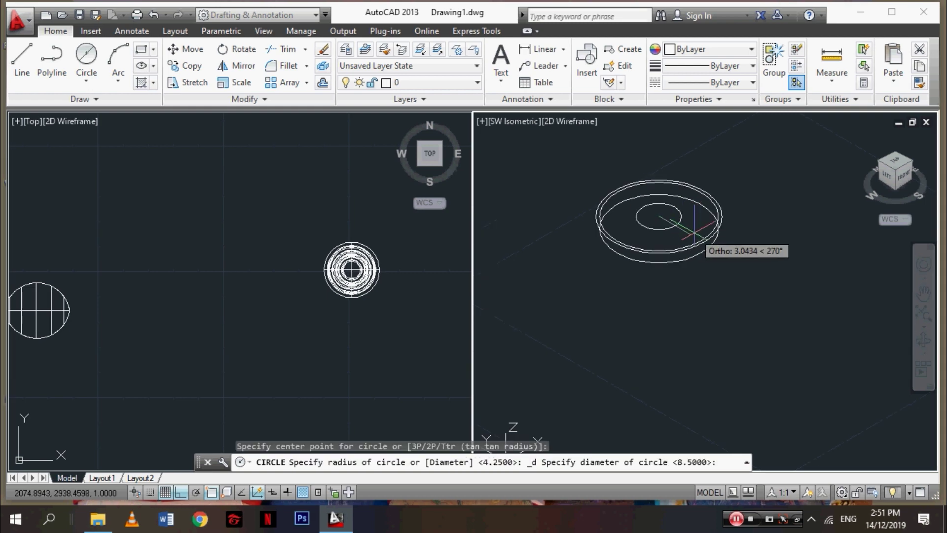
text(7)
key(Return)
key(Return)
middle_drag(791, 274, 799, 316)
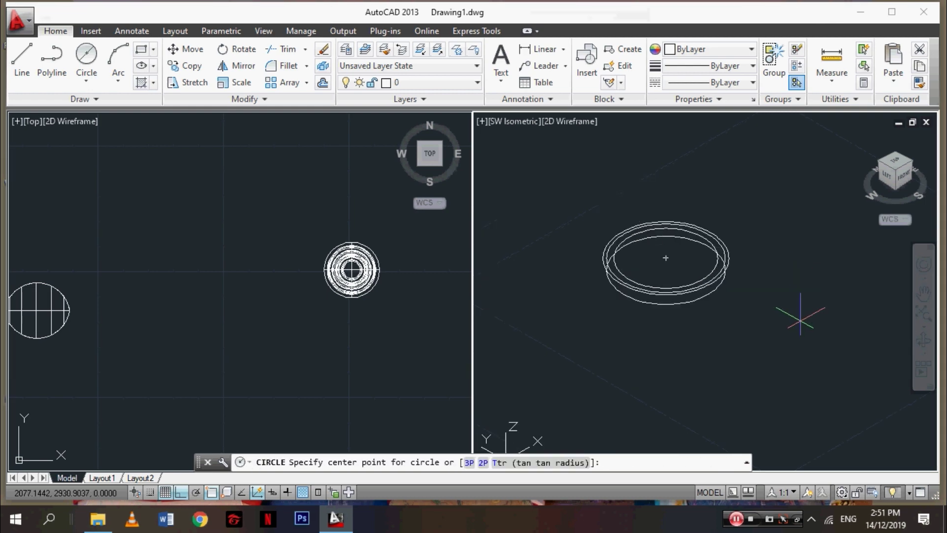
key(Escape)
Lift the 7-diameter circle 2 units above the ring with a centre-grip MOVE.
click(710, 267)
click(666, 258)
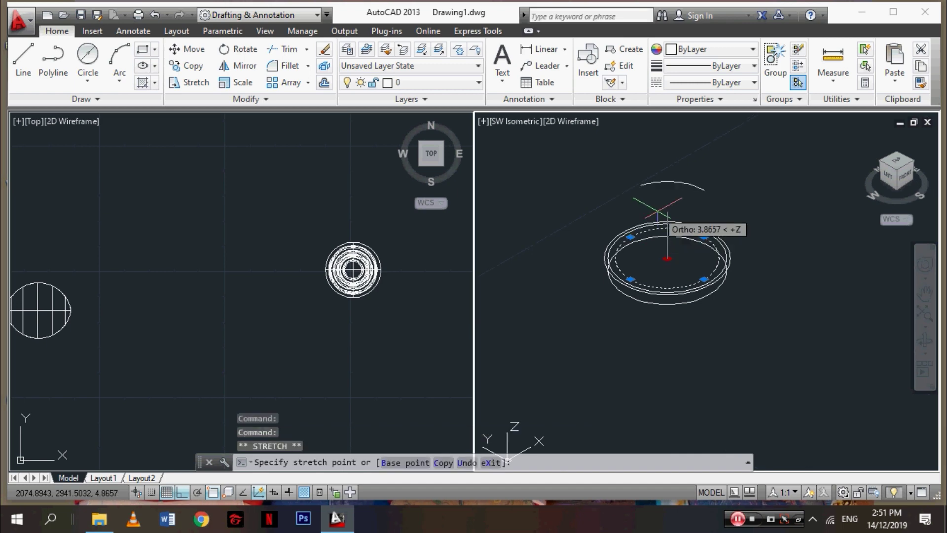
text(move)
key(Return)
click(666, 233)
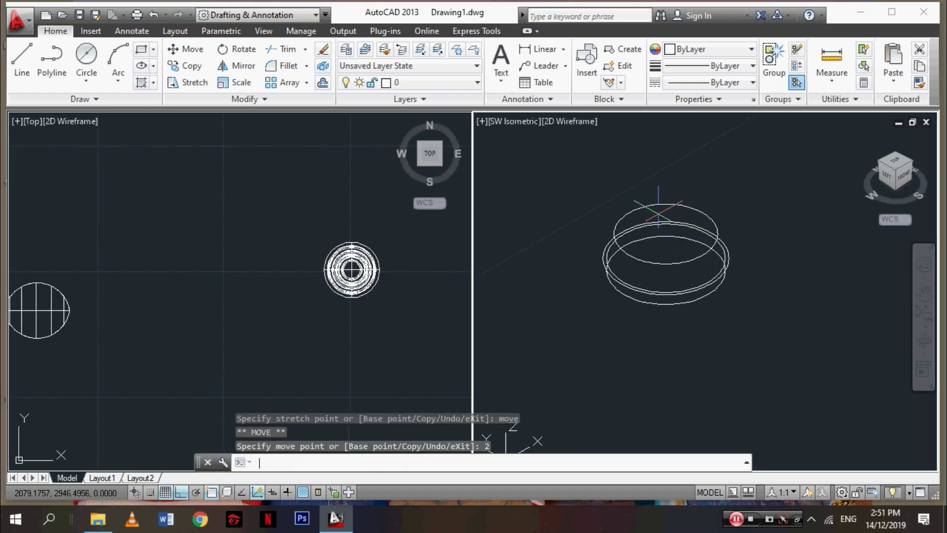
key(Return)
scroll(722, 245, up, 1)
scroll(722, 245, up, 1)
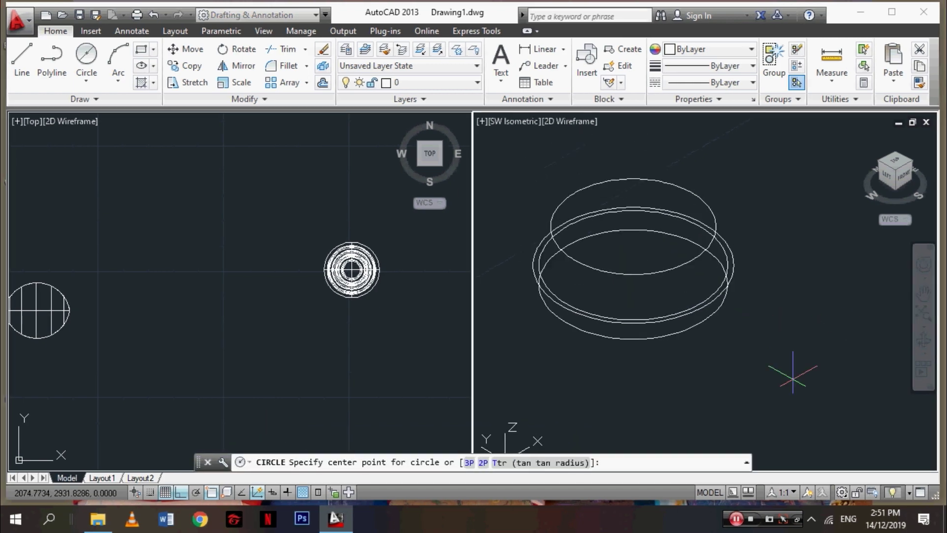
click(86, 81)
click(90, 68)
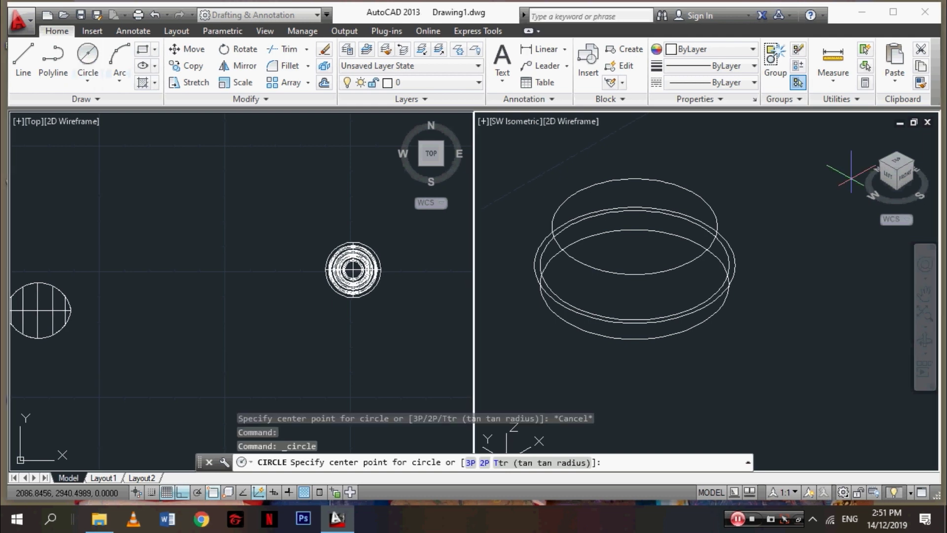
Draw a 6.5-diameter circle on the raised centre and a 4-diameter circle inside the ring.
click(633, 227)
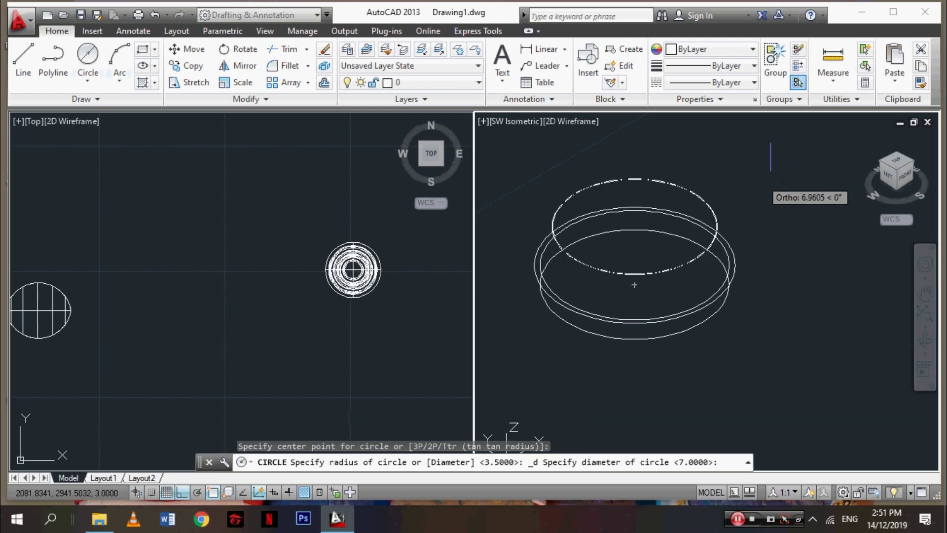
text(6.5)
key(Return)
key(Return)
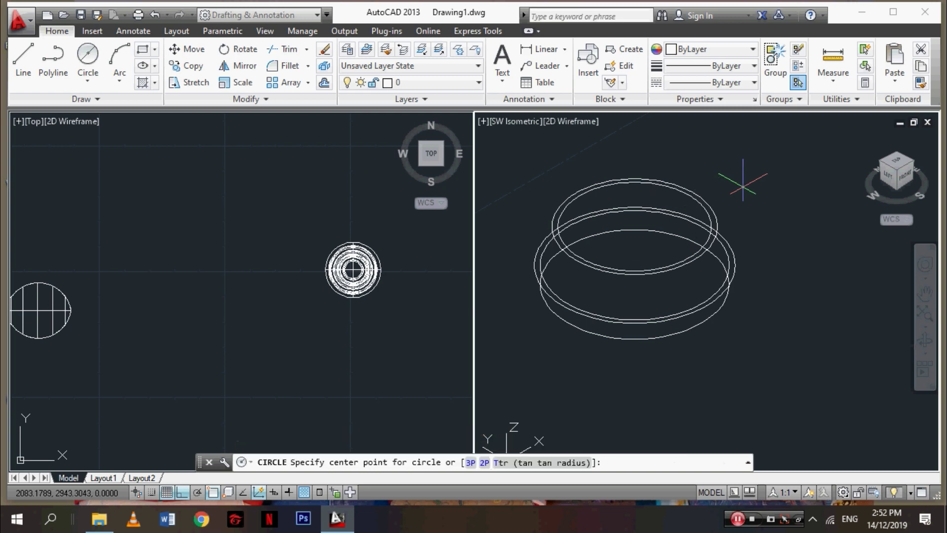
click(88, 58)
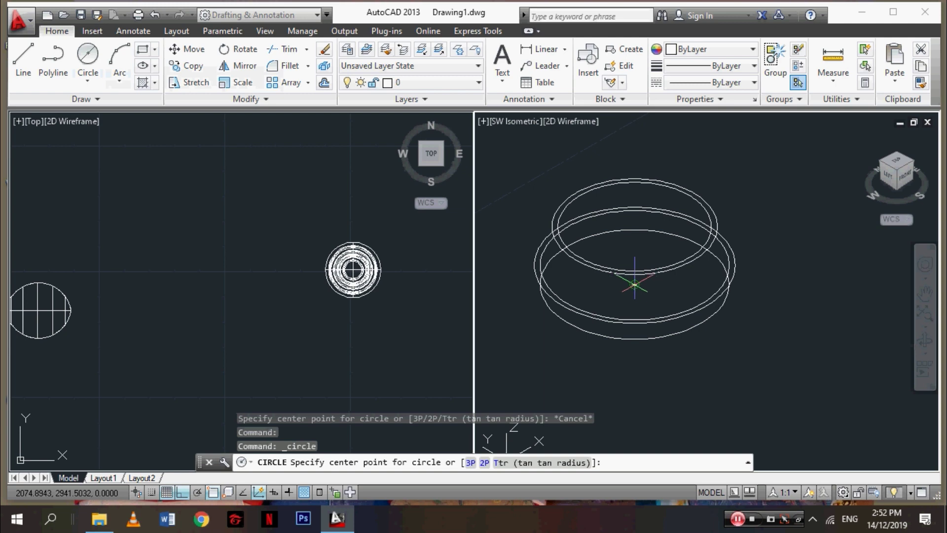
click(635, 285)
text(4)
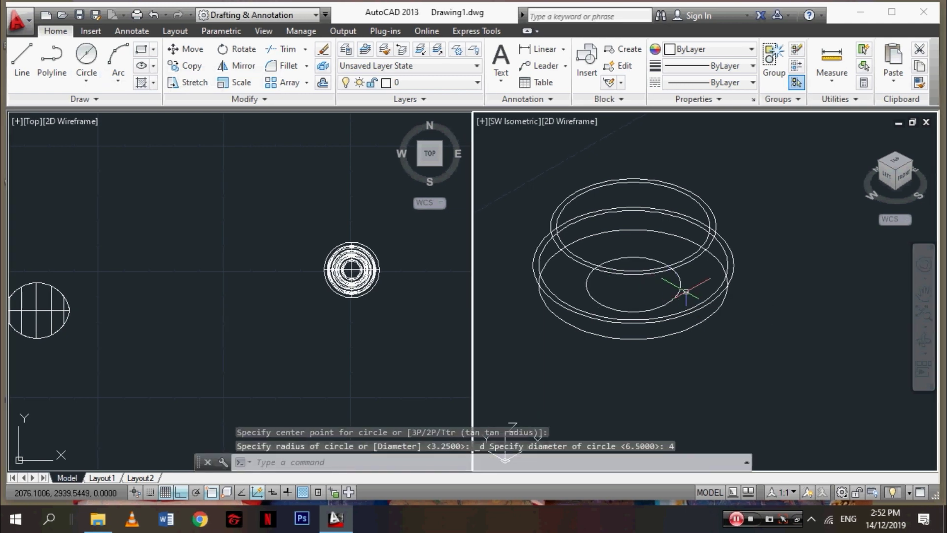
key(Return)
Copy the 4-diameter circle 7 units upward from its centre grip.
click(634, 284)
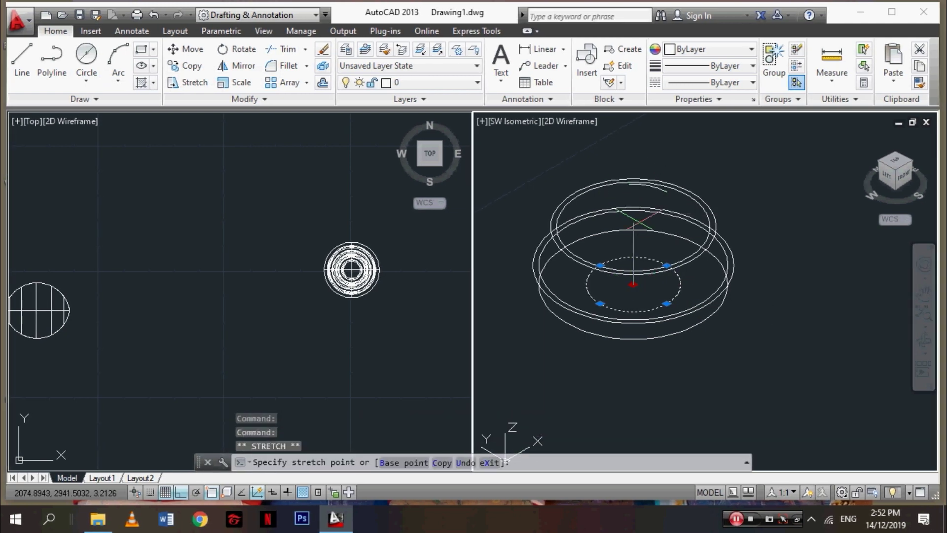
text(copy)
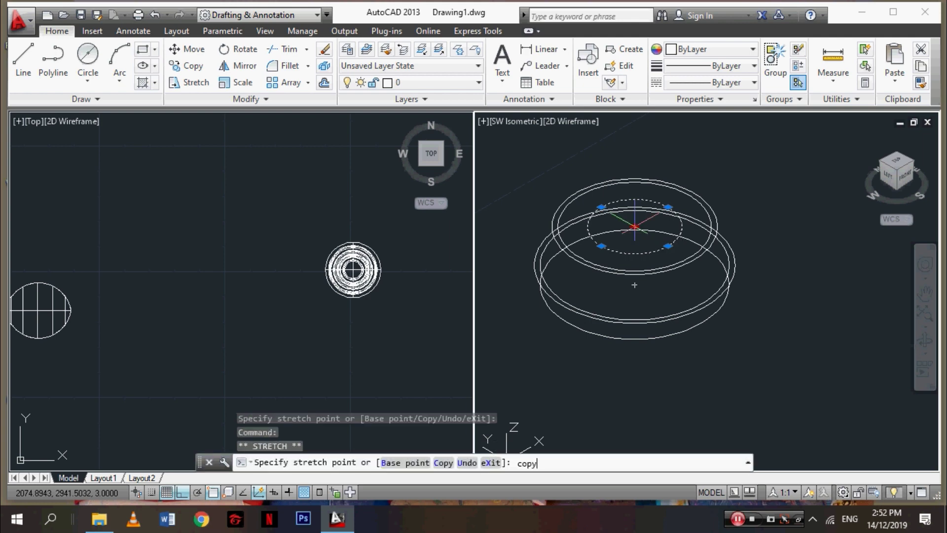
key(Return)
text(4)
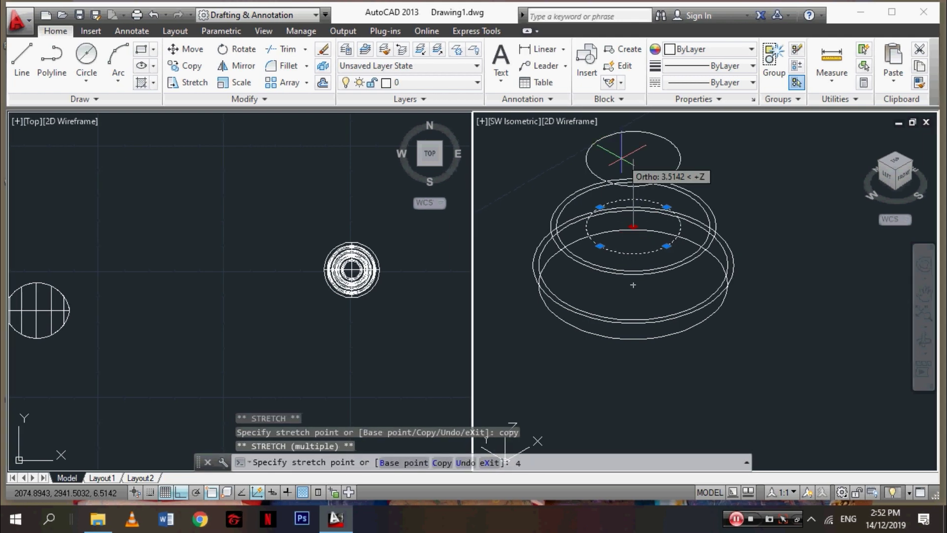
key(Return)
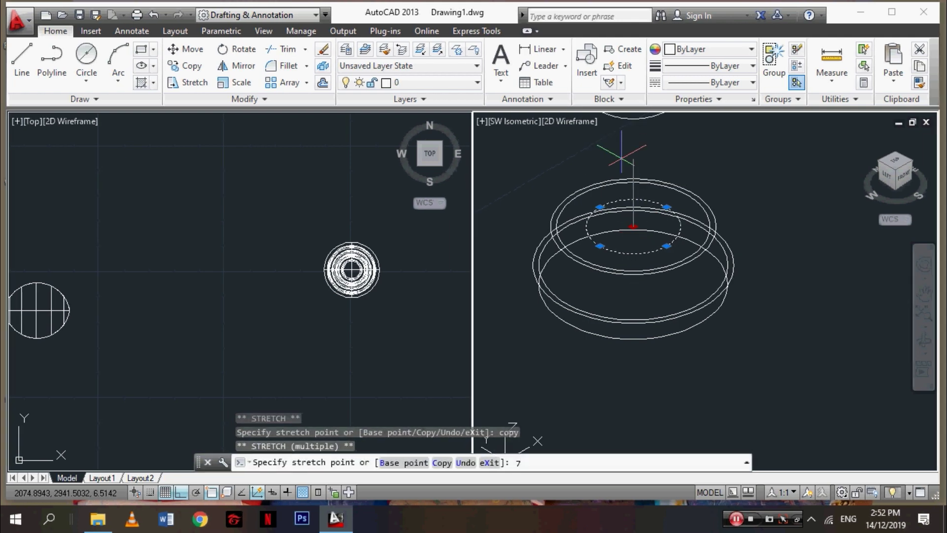
key(Return)
key(Escape)
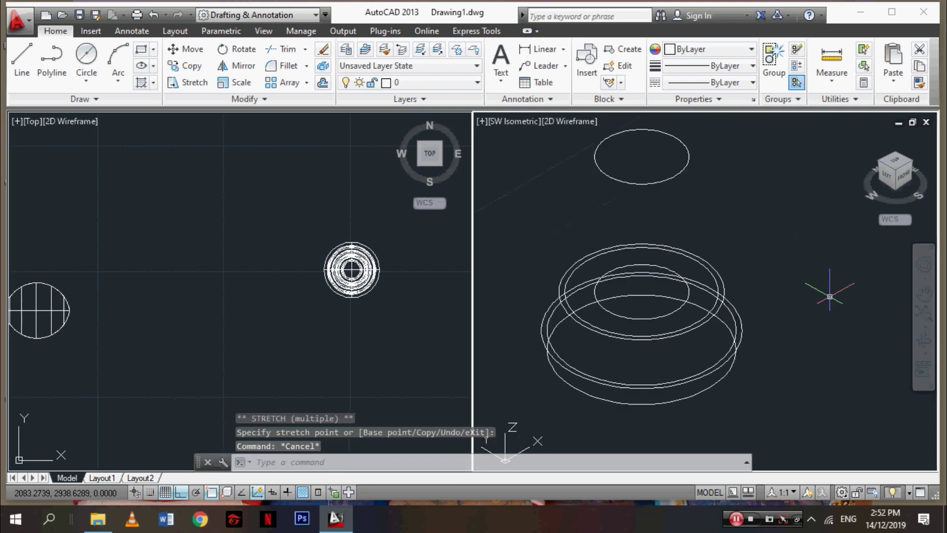
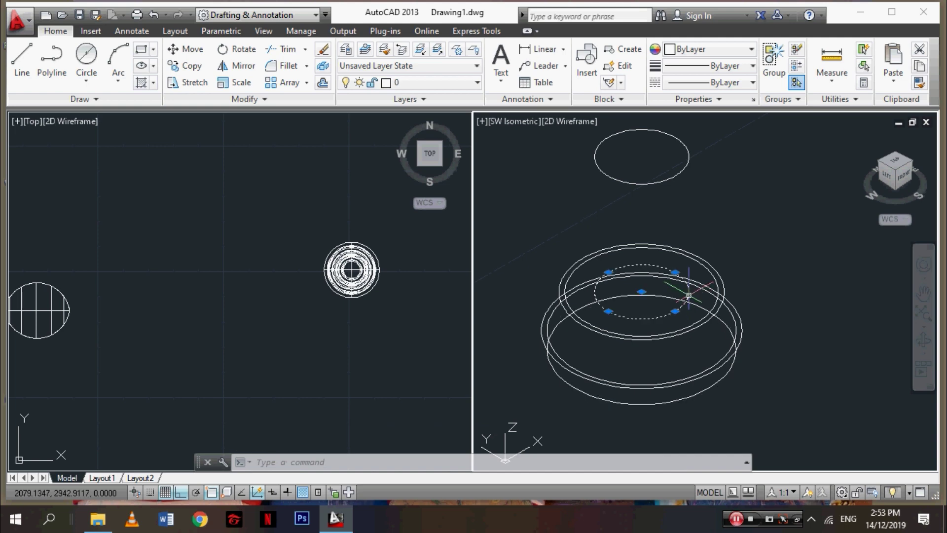
Draw a 3-diameter circle at the top bead's center and copy it 1 unit up.
middle_drag(689, 295, 741, 370)
click(86, 54)
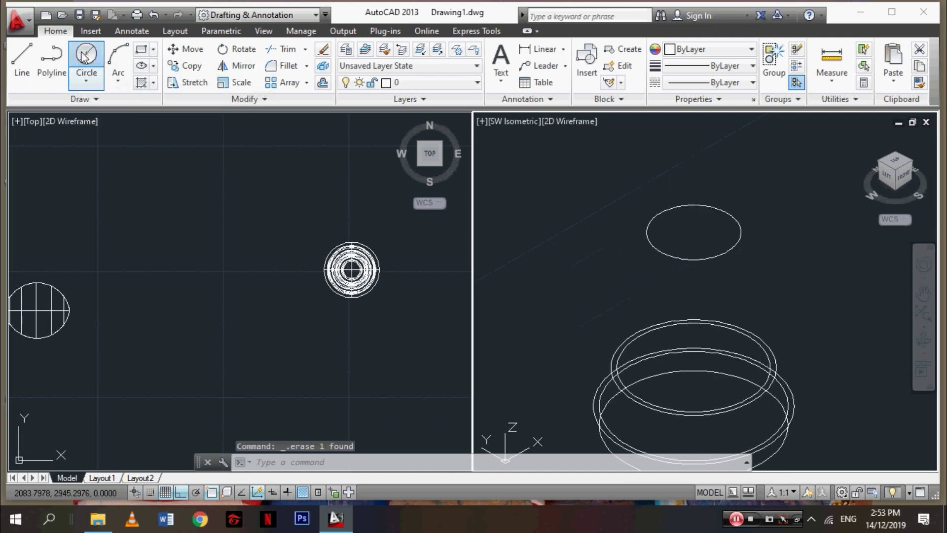
click(694, 232)
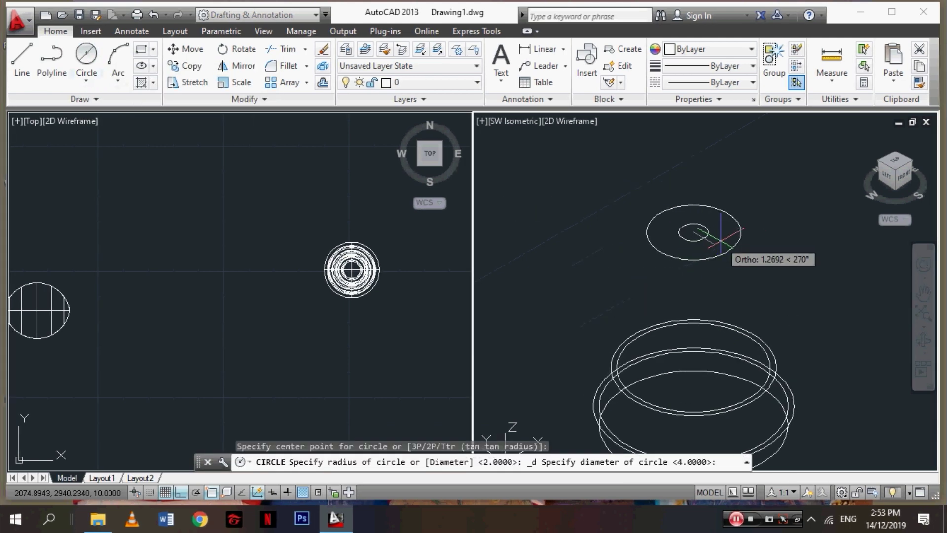
text(3)
key(Return)
key(Return)
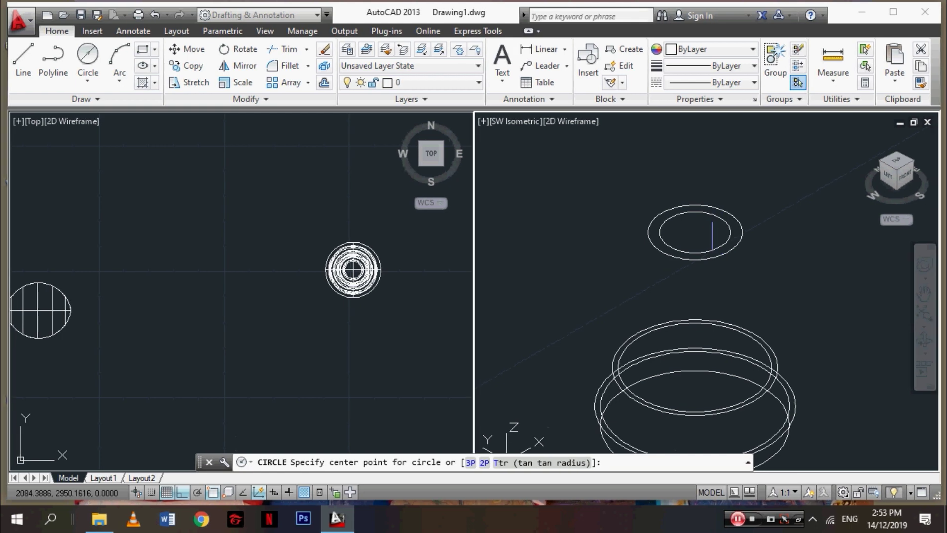
key(Escape)
click(695, 231)
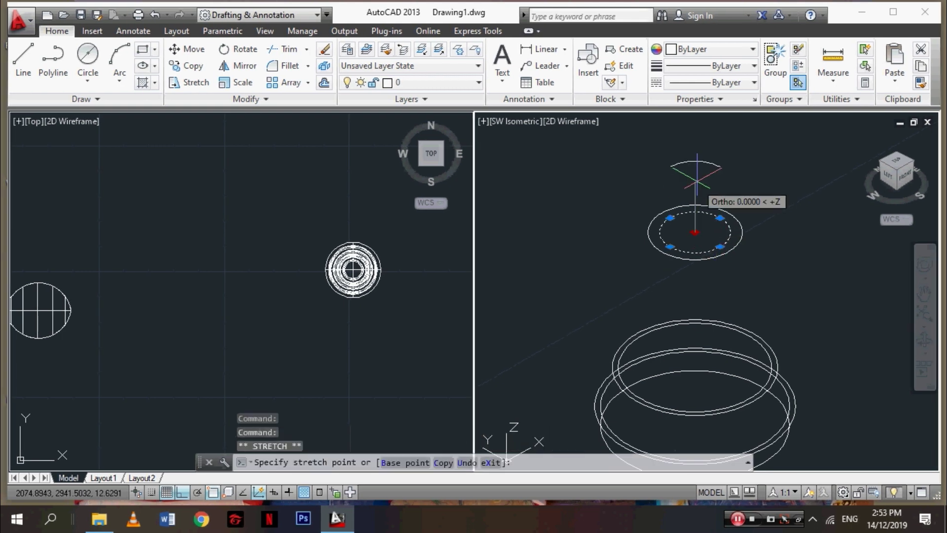
text(1)
key(Return)
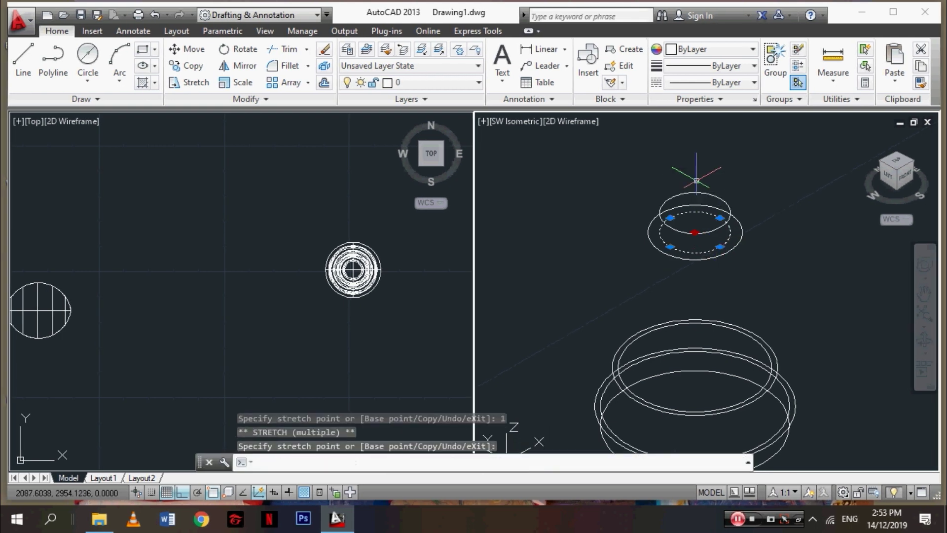
key(Escape)
middle_drag(781, 229, 732, 269)
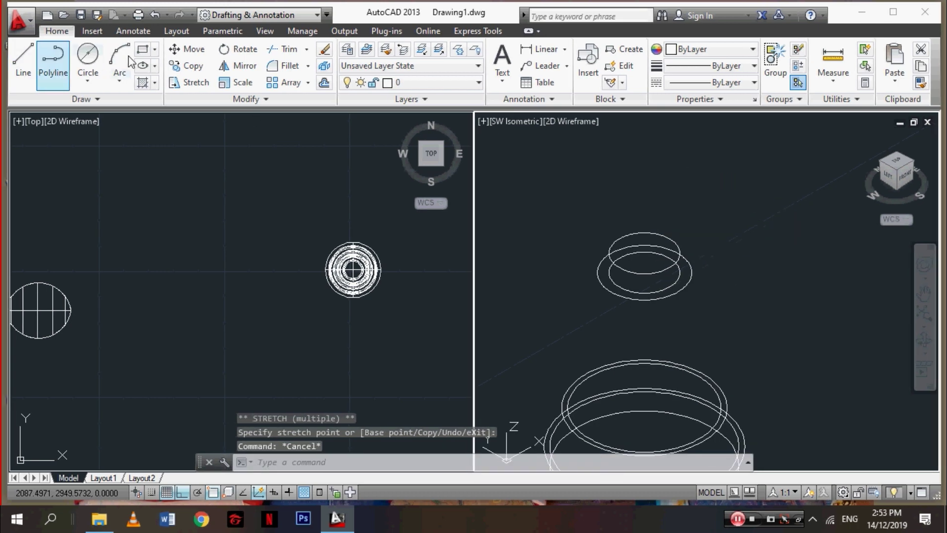
Draw a 1-diameter circle on the upper circle's center and copy it 4 units up.
click(87, 55)
click(654, 252)
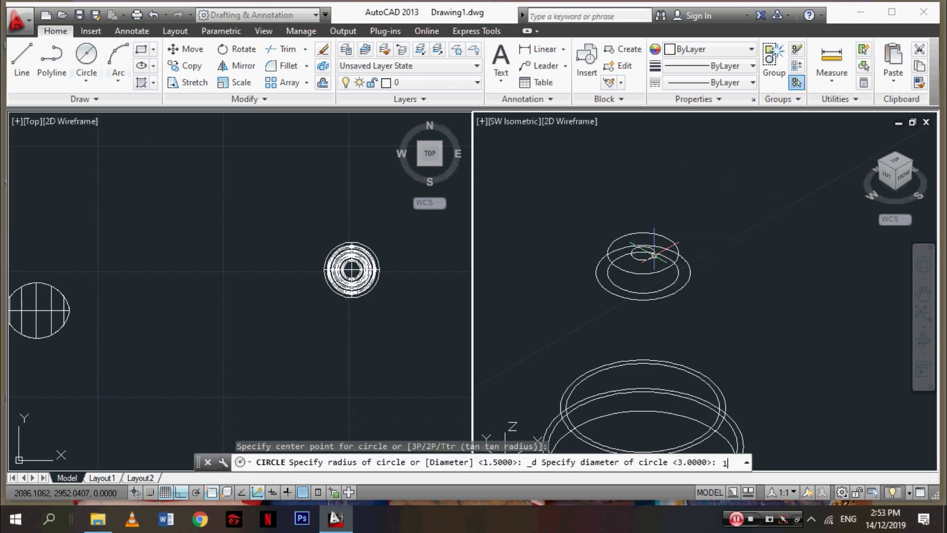
key(Escape)
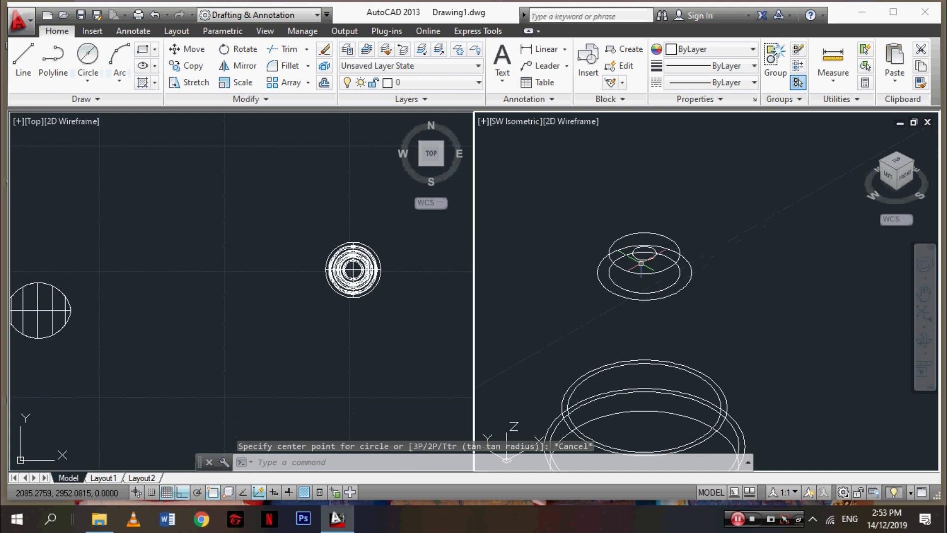
click(640, 261)
scroll(640, 257, up, 4)
text(co)
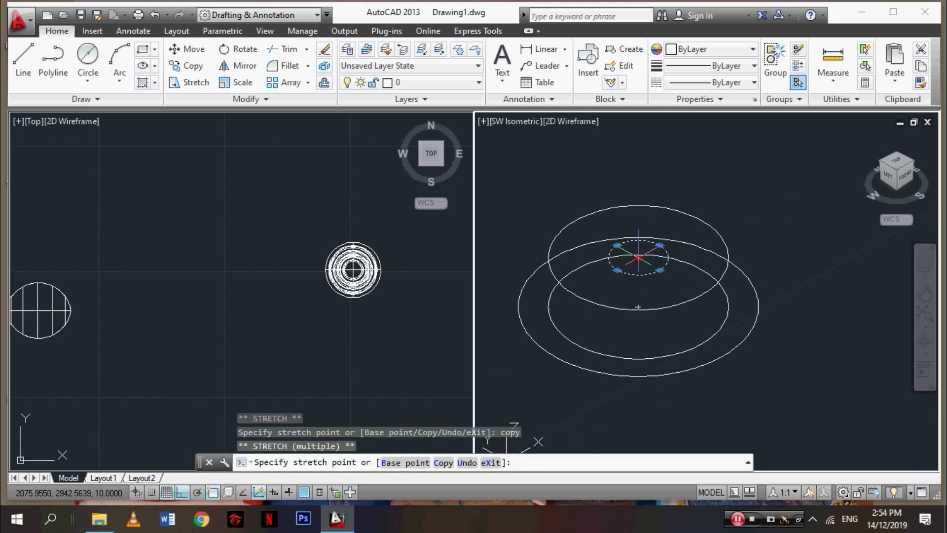
text(4)
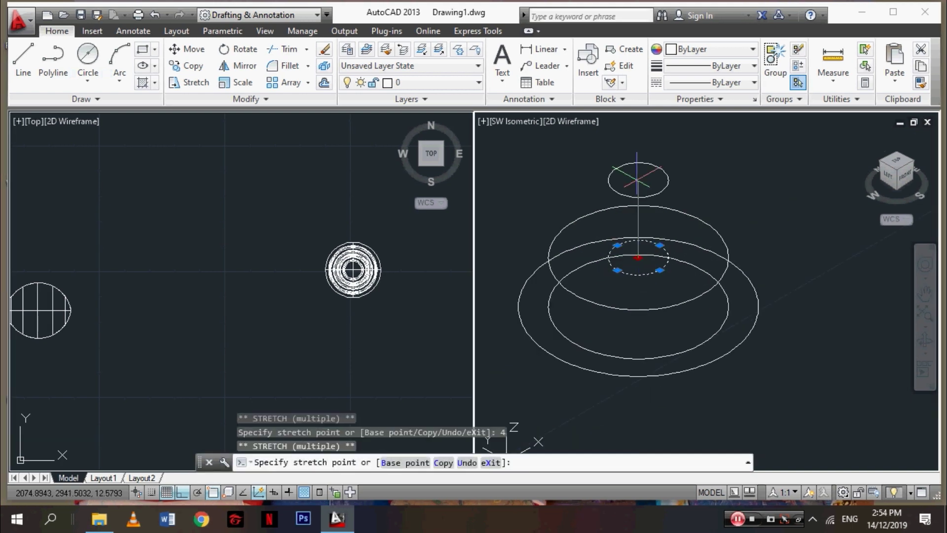
key(Return)
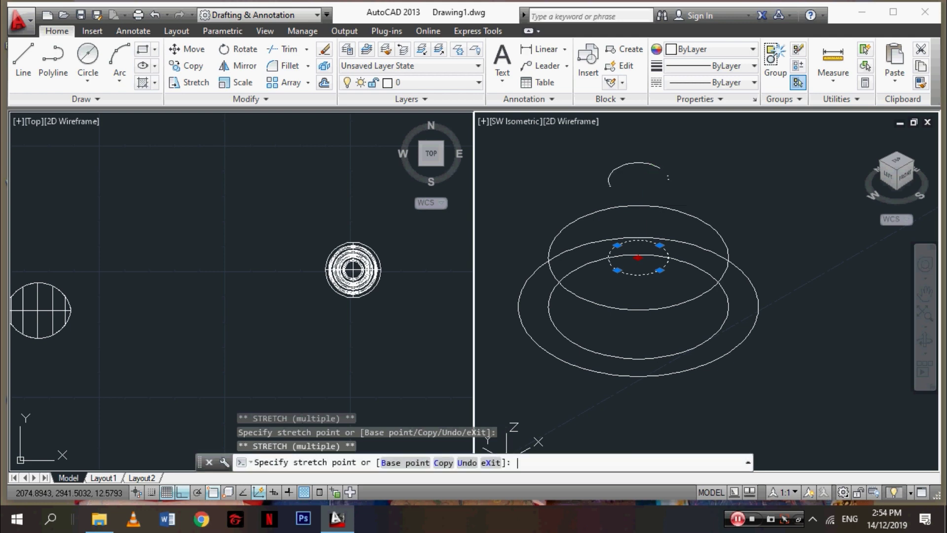
key(Return)
key(Return)
key(Escape)
scroll(734, 264, down, 3)
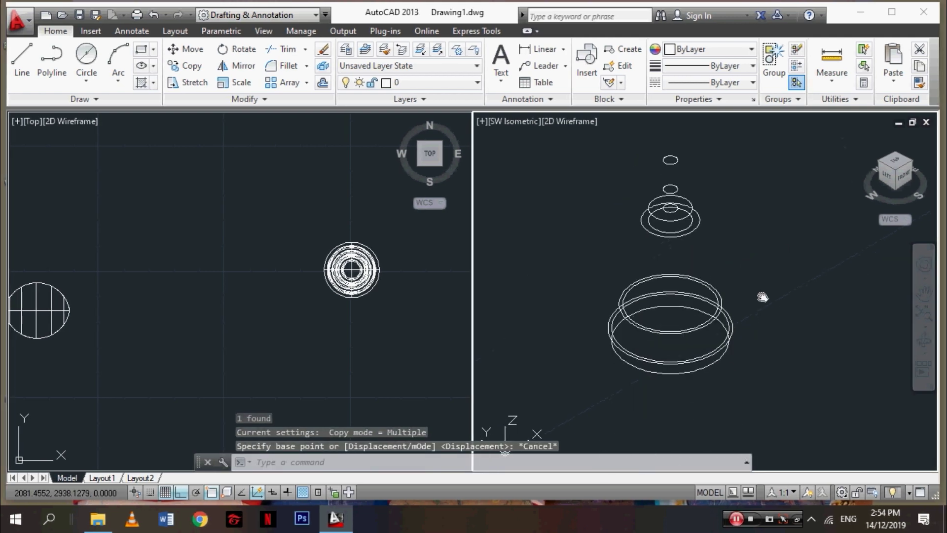
scroll(733, 264, up, 2)
Switch the workspace to 3D Basics.
click(270, 16)
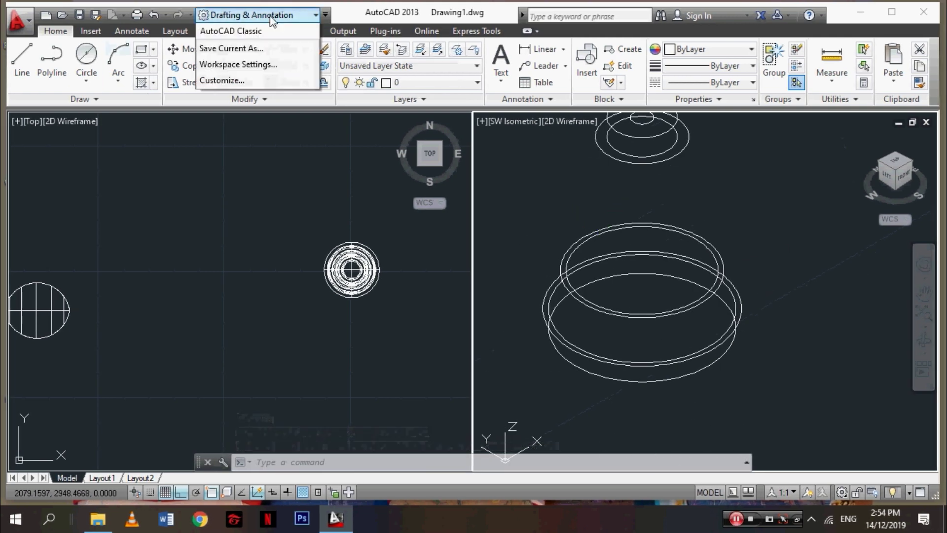
click(276, 41)
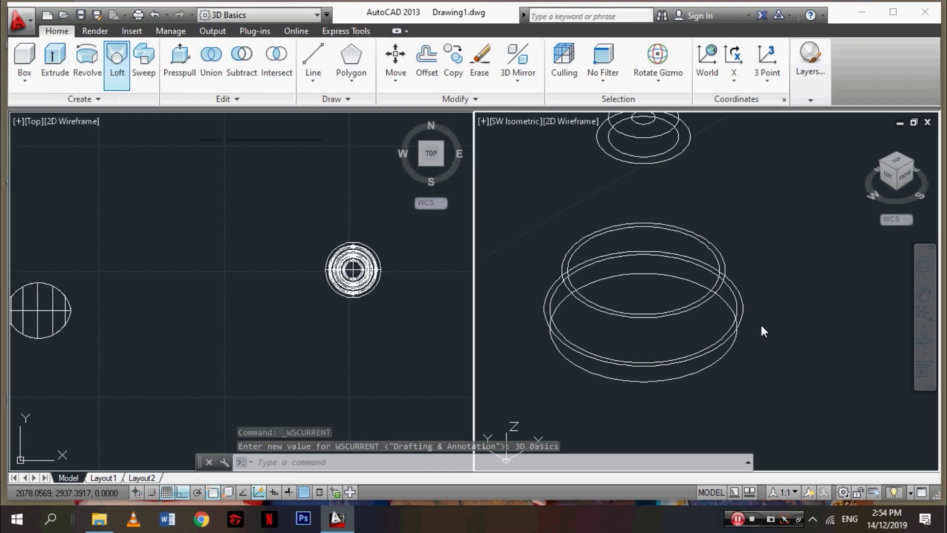
scroll(760, 326, up, 1)
scroll(759, 326, up, 2)
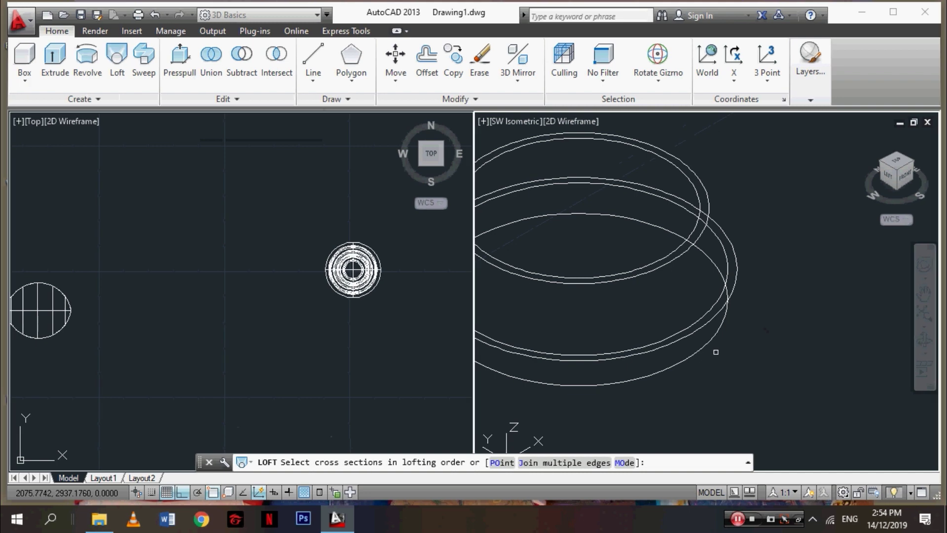
scroll(716, 351, up, 2)
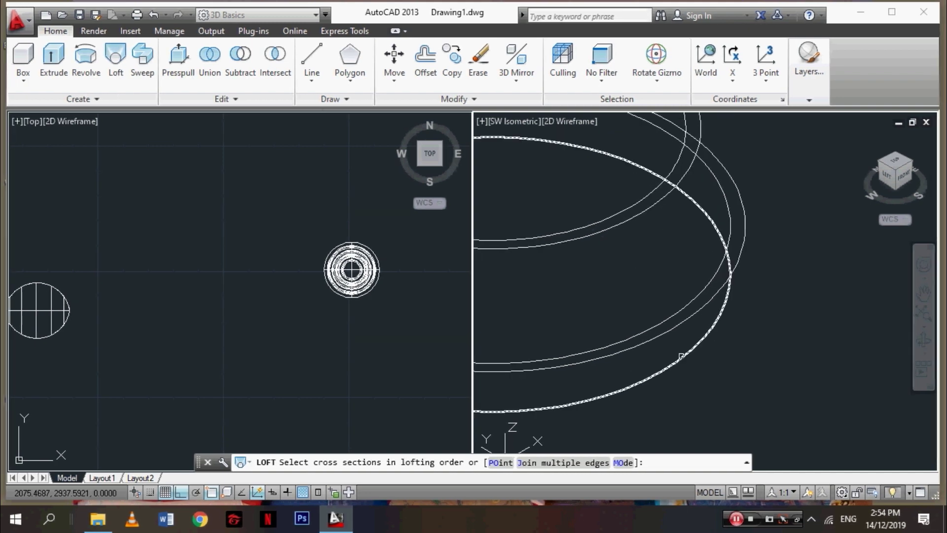
Loft the top bead's rings into the lower sections of the cone.
click(680, 355)
key(Return)
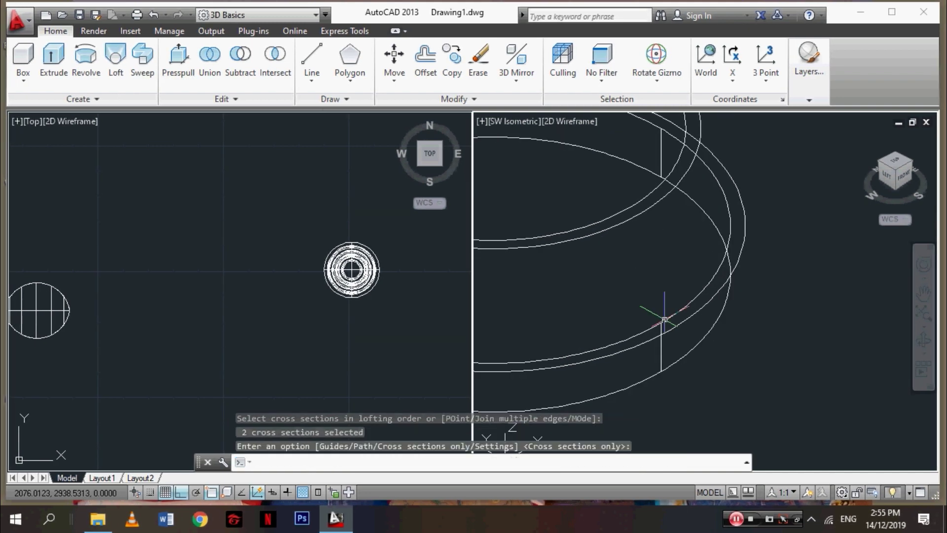
scroll(669, 311, down, 3)
key(Return)
click(719, 326)
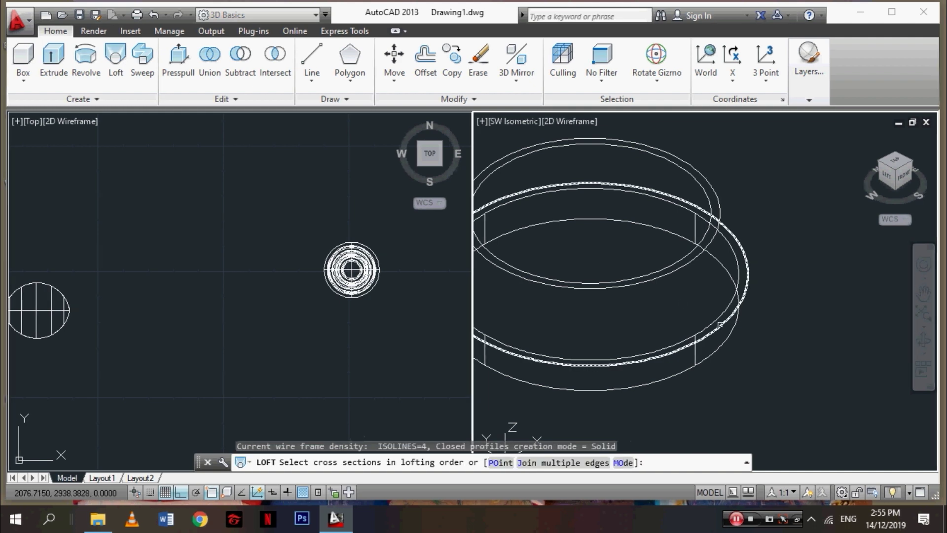
key(Return)
scroll(710, 296, up, 2)
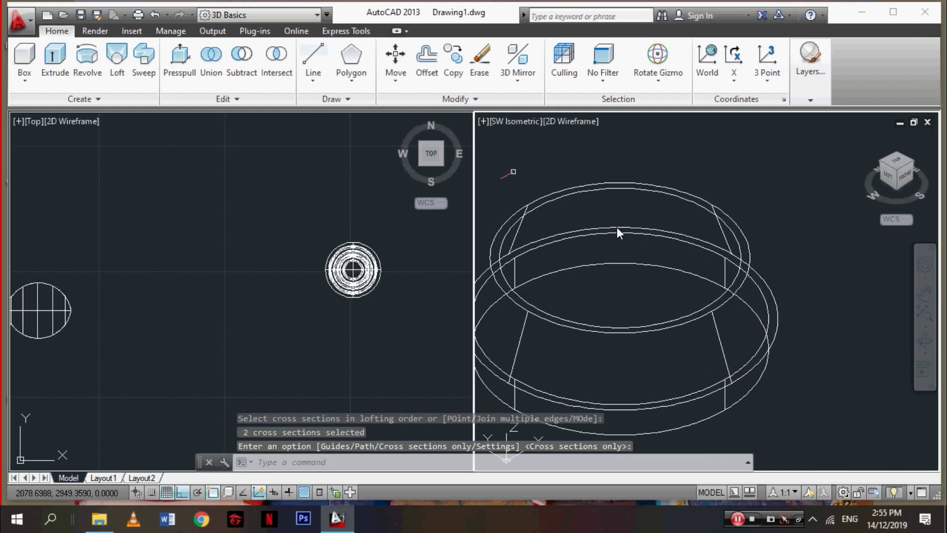
key(Return)
Loft up to the 3-diameter cone-top circle to complete the tapered cone.
click(711, 300)
scroll(655, 181, up, 2)
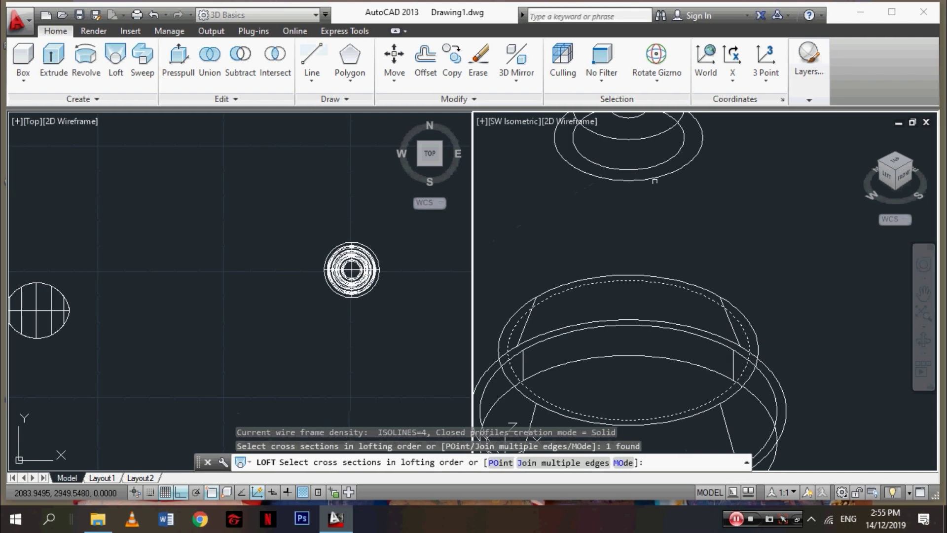
key(Return)
scroll(718, 275, down, 2)
key(Return)
key(Return)
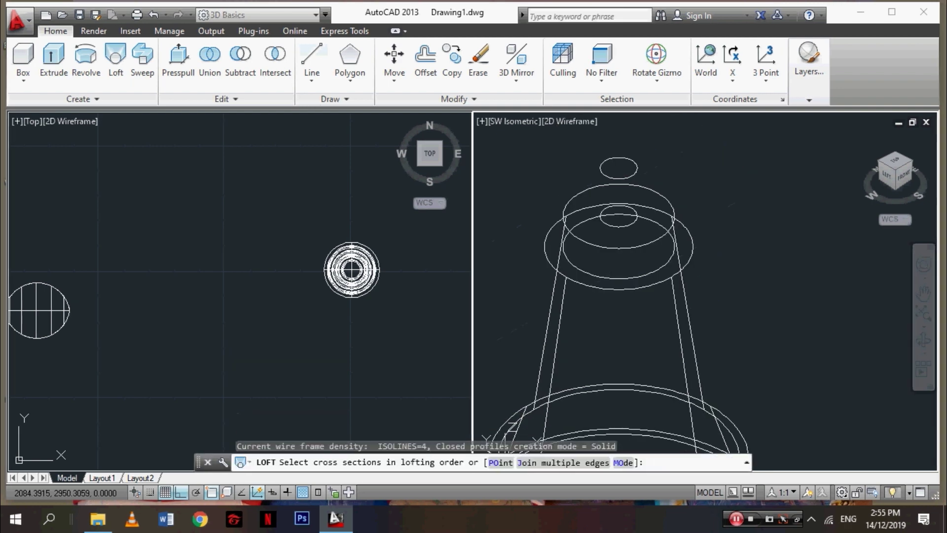
click(620, 248)
scroll(620, 248, up, 2)
key(Return)
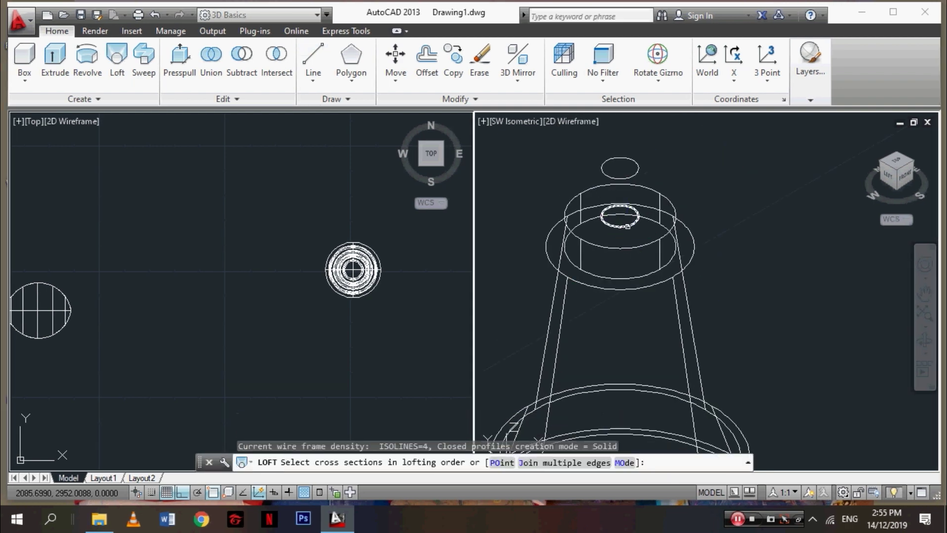
Loft the two 1-diameter circles into a thin cylindrical tip.
middle_drag(626, 226, 650, 315)
key(Escape)
click(651, 266)
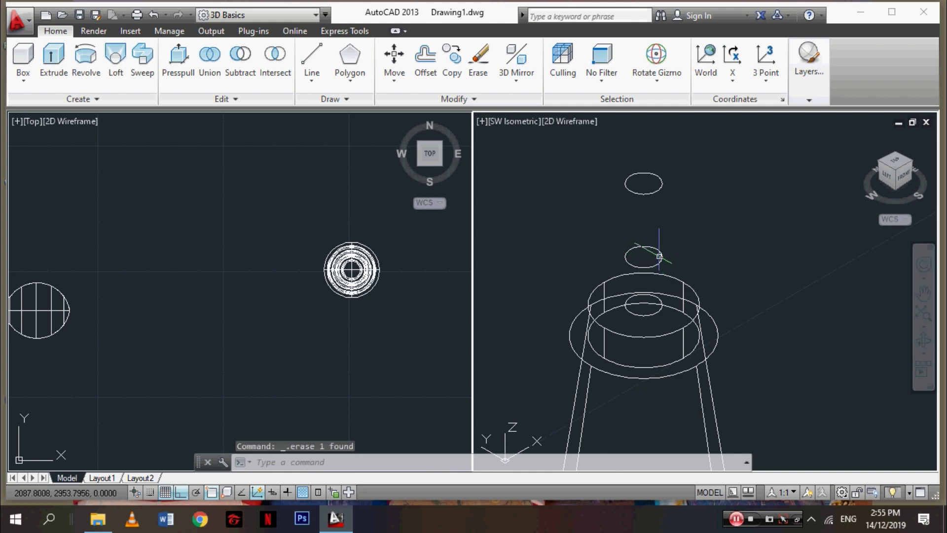
click(115, 59)
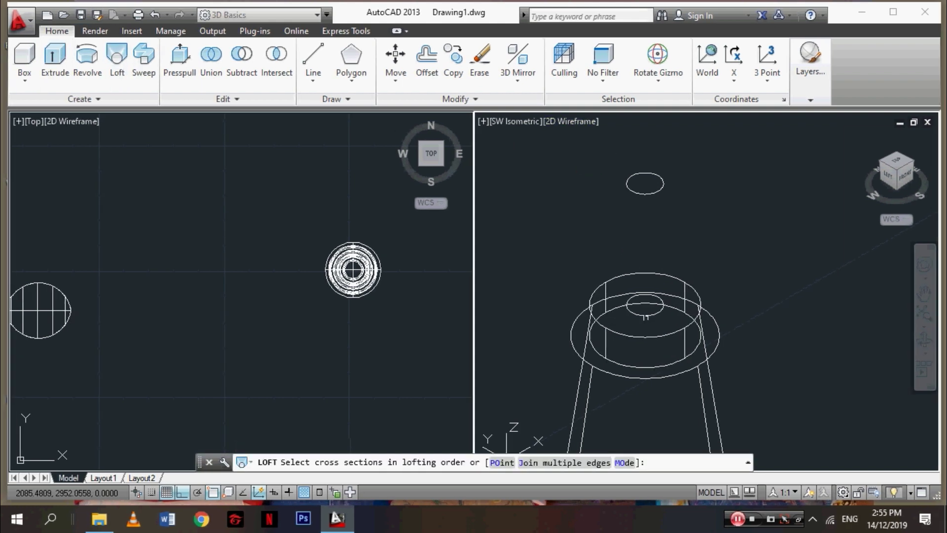
click(643, 315)
key(Return)
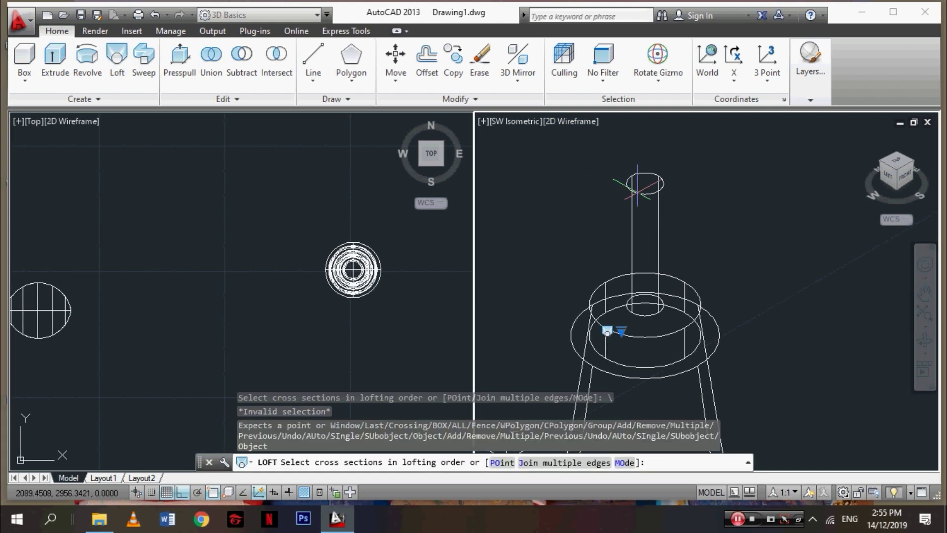
key(Return)
key(Return)
scroll(729, 206, down, 2)
scroll(768, 250, down, 2)
scroll(751, 213, up, 2)
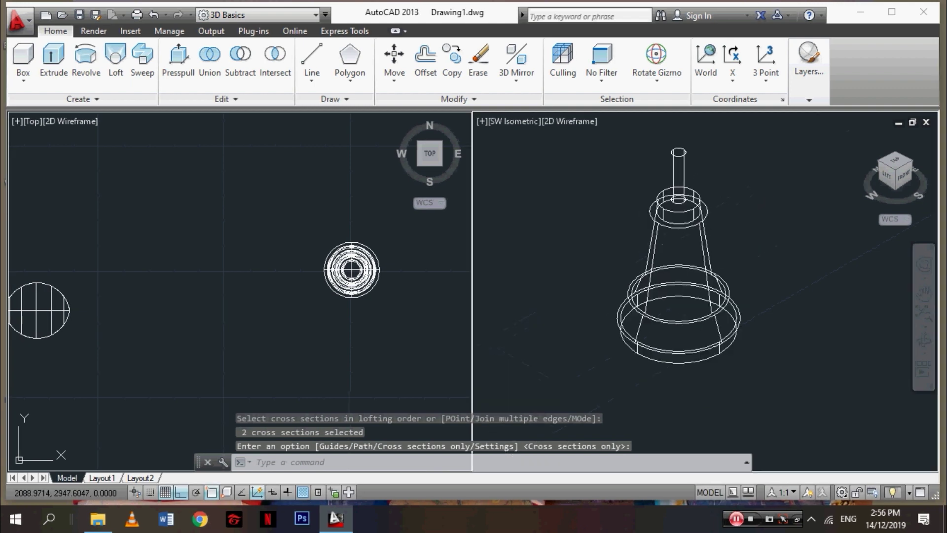
Preview the model in Realistic style, then return to 2D Wireframe.
click(557, 122)
click(620, 206)
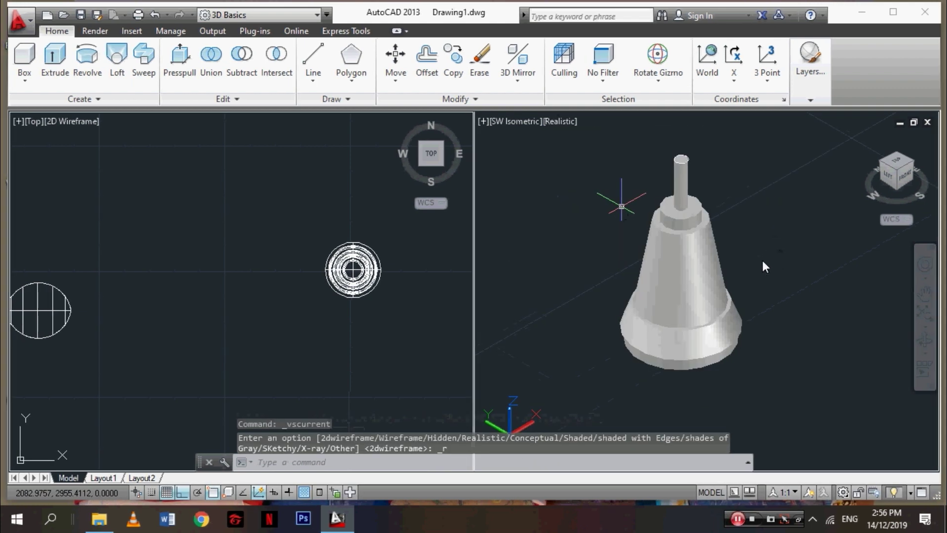
scroll(763, 262, up, 1)
scroll(757, 249, down, 3)
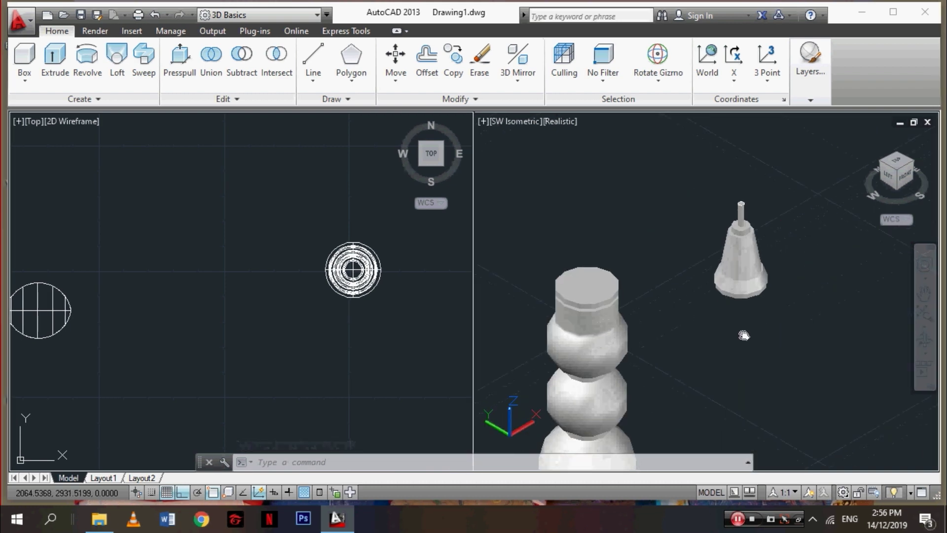
click(558, 122)
click(589, 158)
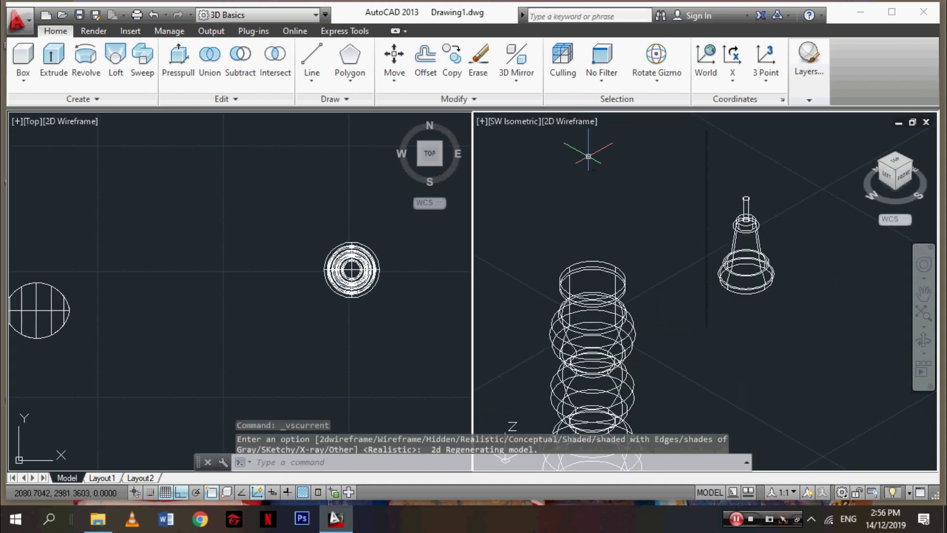
scroll(740, 222, up, 3)
Start MOVE and crossing-window select all seven parts of the cone-and-tip piece.
click(591, 128)
key(Escape)
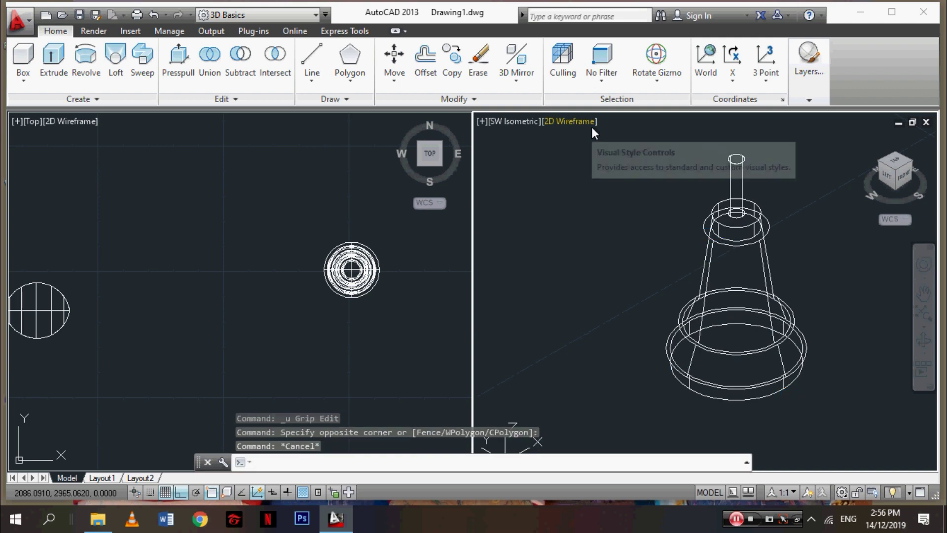
text(move)
key(Return)
click(846, 417)
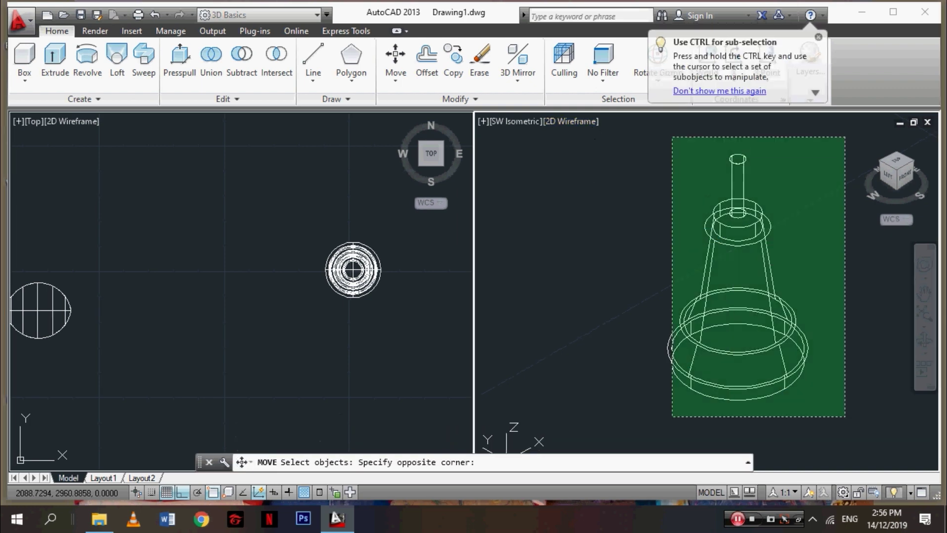
click(671, 136)
key(Return)
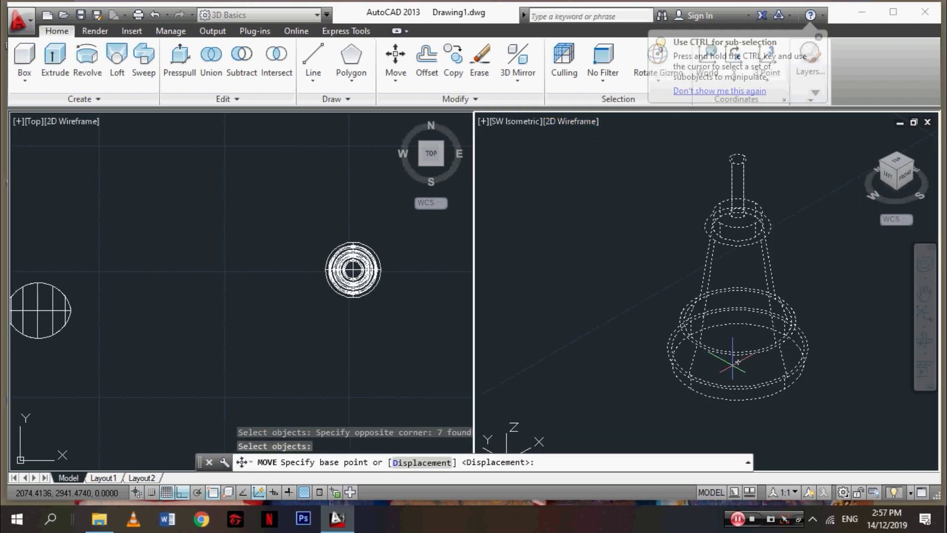
Move the cone top from its base point onto the tower's top centre.
click(747, 405)
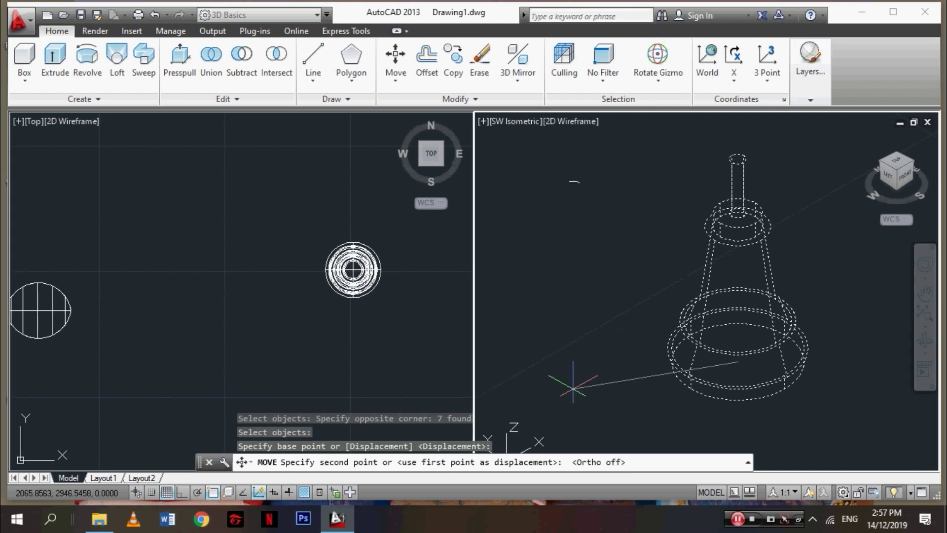
scroll(572, 387, down, 3)
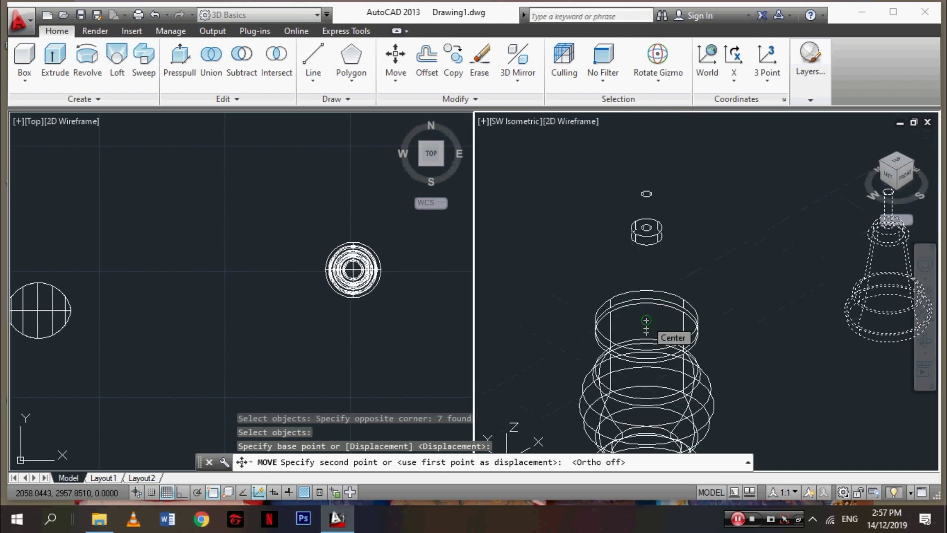
click(646, 320)
key(Escape)
shift+middle_drag(646, 320, 757, 234)
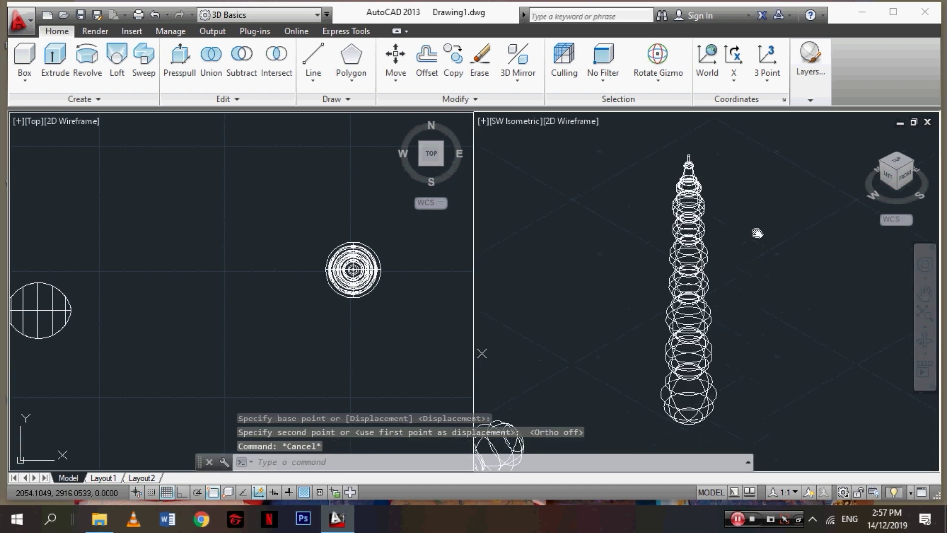
Shade the 3D viewport in Realistic style and orbit the tower diagonally.
click(548, 122)
click(582, 201)
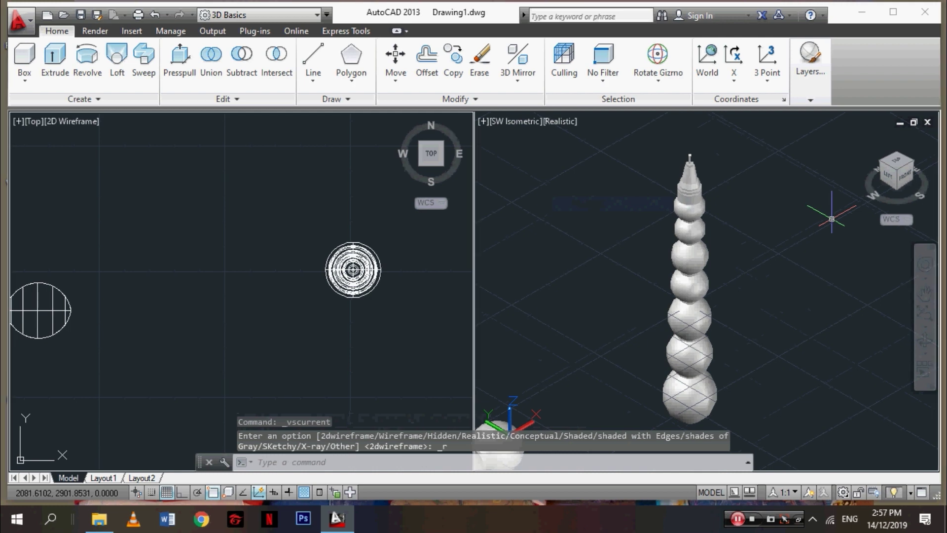
scroll(831, 218, up, 2)
middle_drag(704, 255, 799, 251)
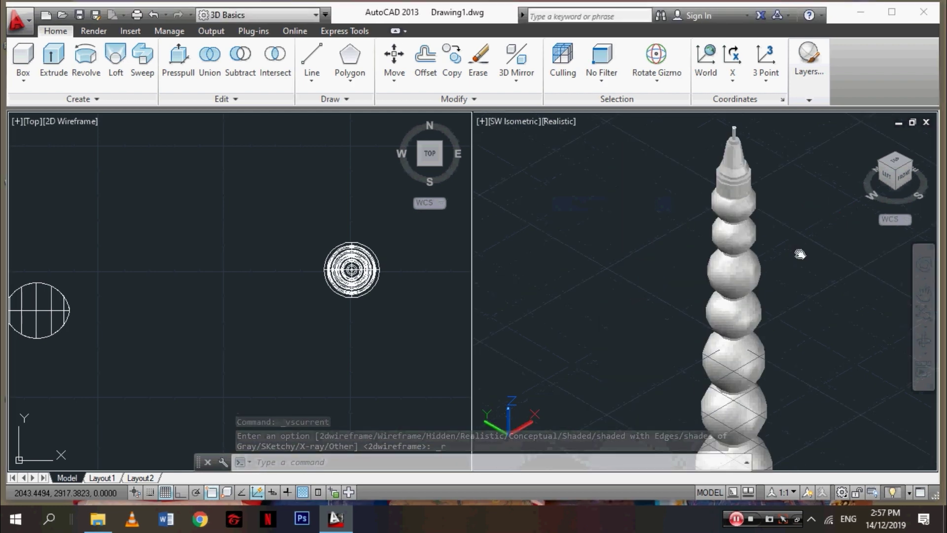
mouse_move(613, 289)
shift+middle_down()
mouse_move(754, 223)
mouse_move(684, 273)
mouse_move(656, 330)
mouse_move(642, 324)
mouse_move(742, 243)
mouse_move(761, 211)
shift+middle_up()
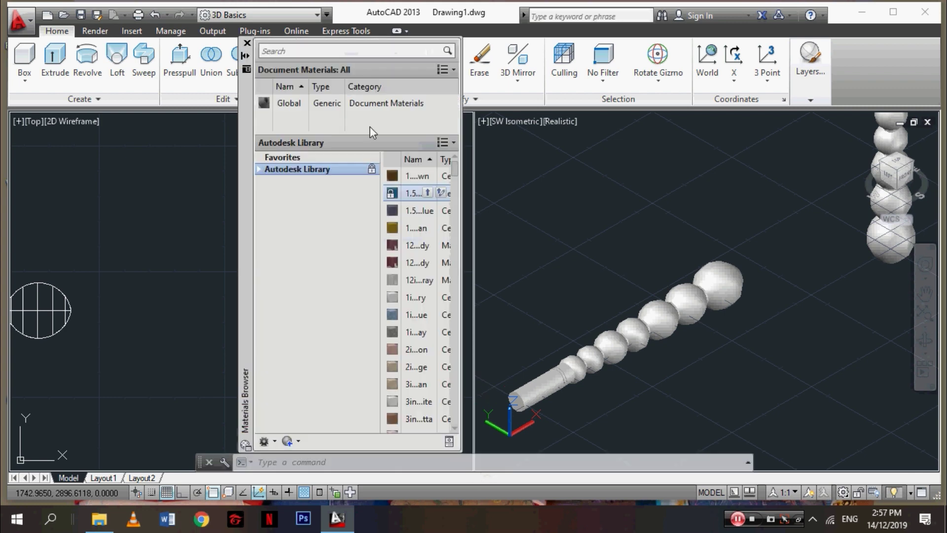
Apply the blue material to the lying chain, its cylinder end and the upright tower.
text(blue)
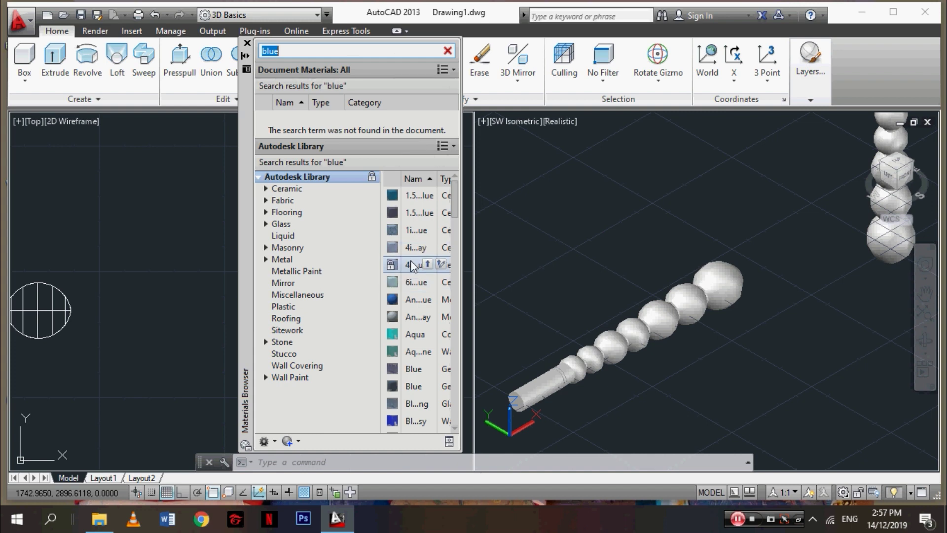
drag(413, 267, 617, 308)
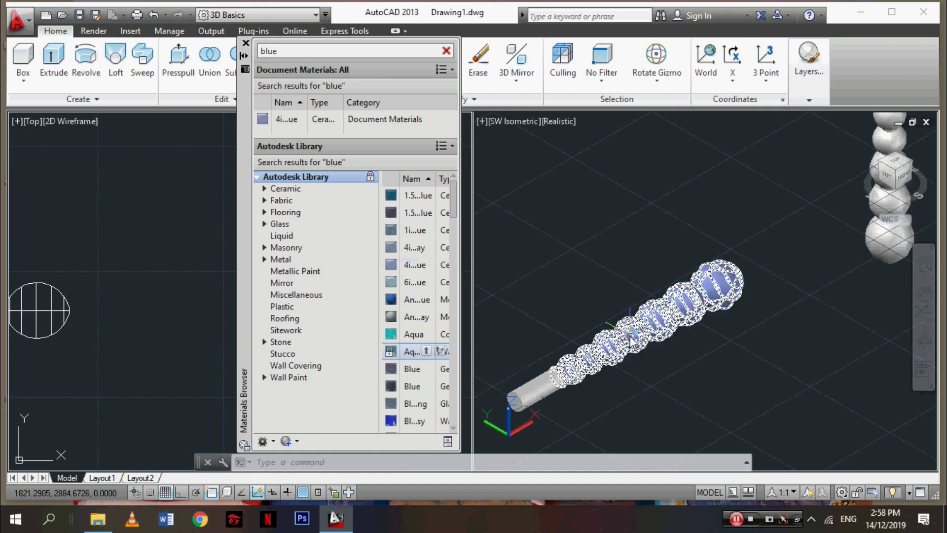
drag(633, 340, 633, 341)
scroll(633, 340, up, 3)
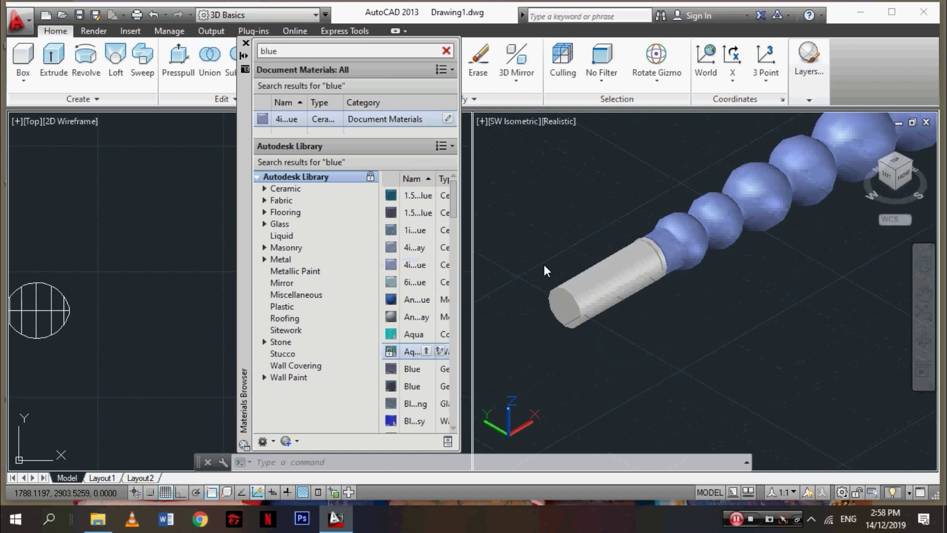
click(599, 291)
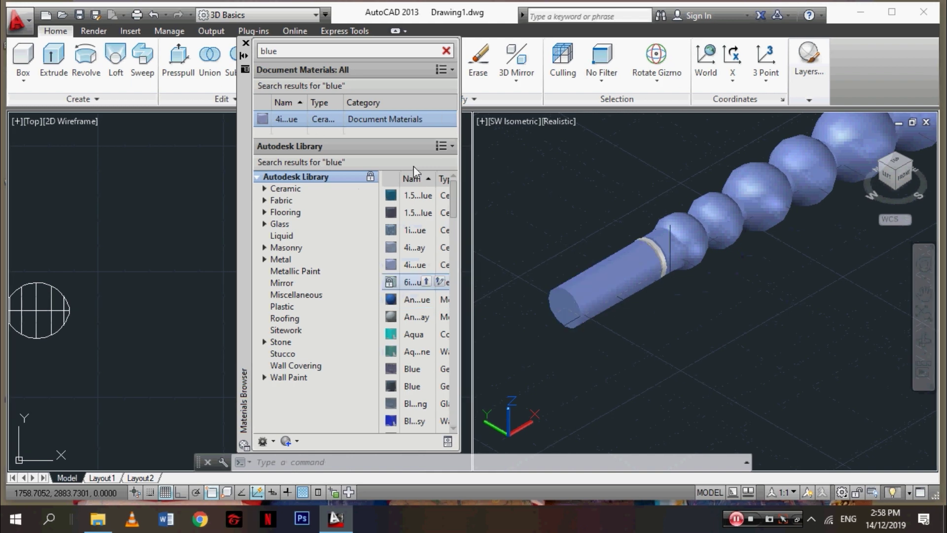
scroll(656, 264, down, 3)
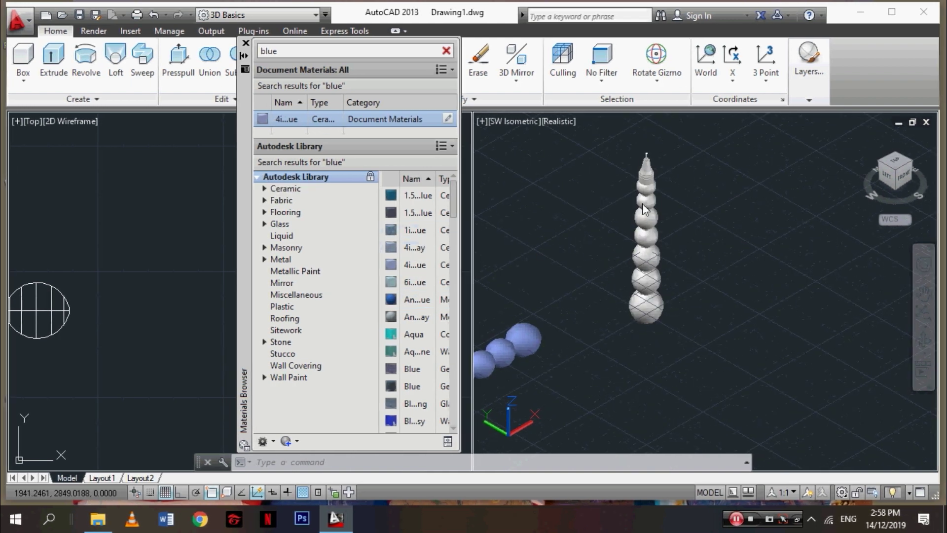
click(650, 220)
drag(685, 200, 650, 220)
text(b)
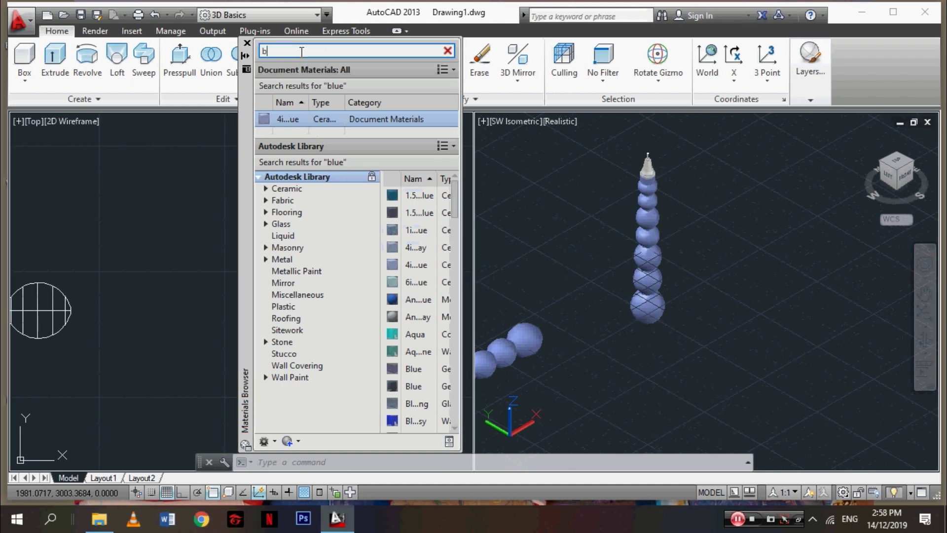
Search 'black' and apply the Black material to the tower's tip.
text(lack)
key(Return)
scroll(533, 227, up, 2)
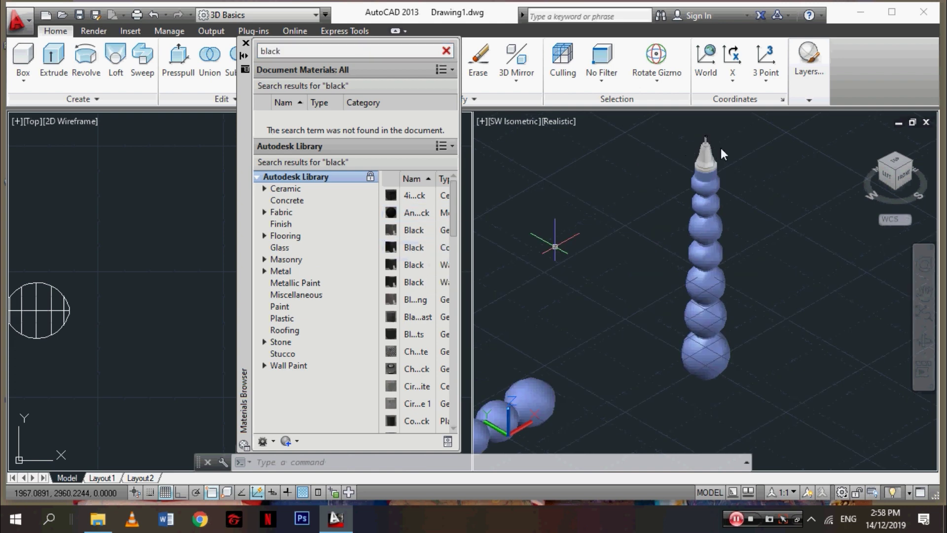
scroll(720, 147, up, 2)
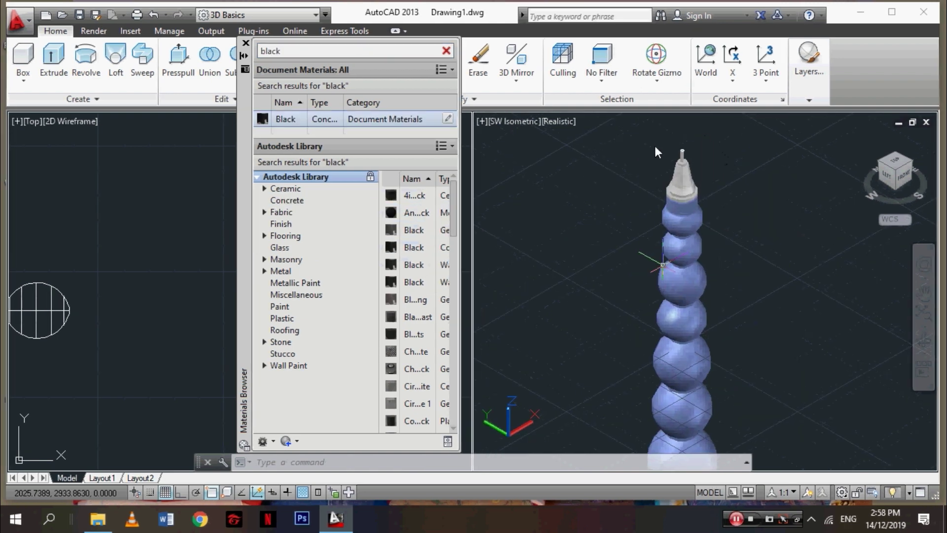
drag(683, 157, 683, 157)
Zoom in on the black tip and delete the stray object there.
scroll(720, 207, down, 1)
scroll(736, 231, up, 1)
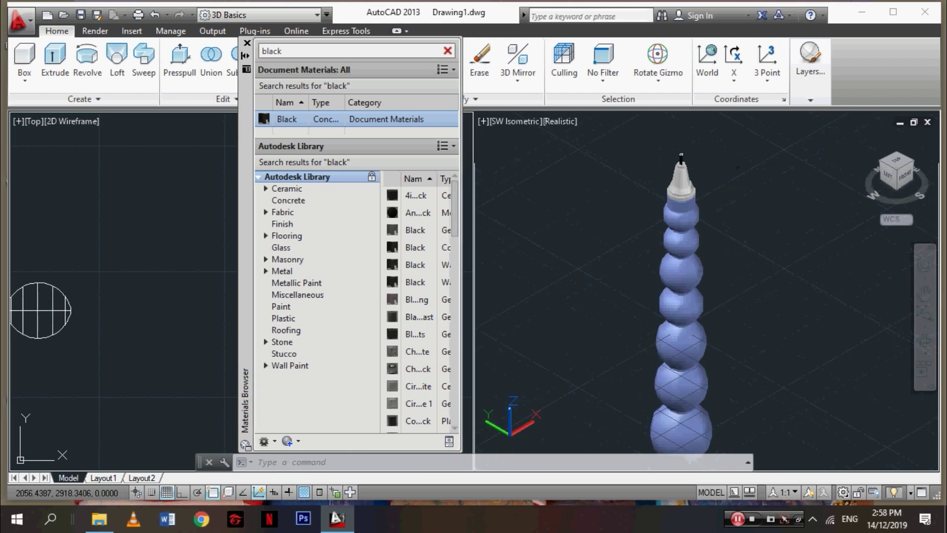
scroll(736, 231, up, 1)
scroll(737, 231, up, 2)
middle_drag(691, 247, 708, 268)
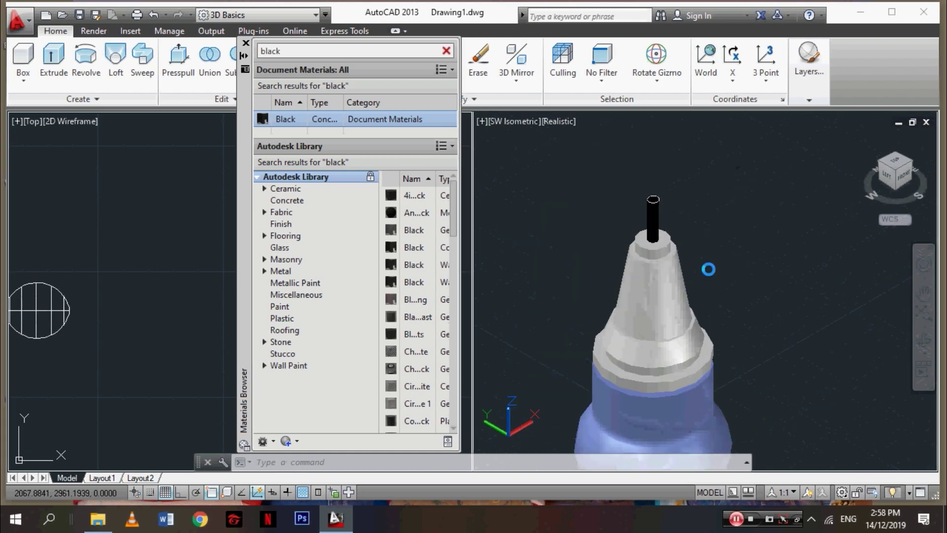
scroll(708, 268, up, 2)
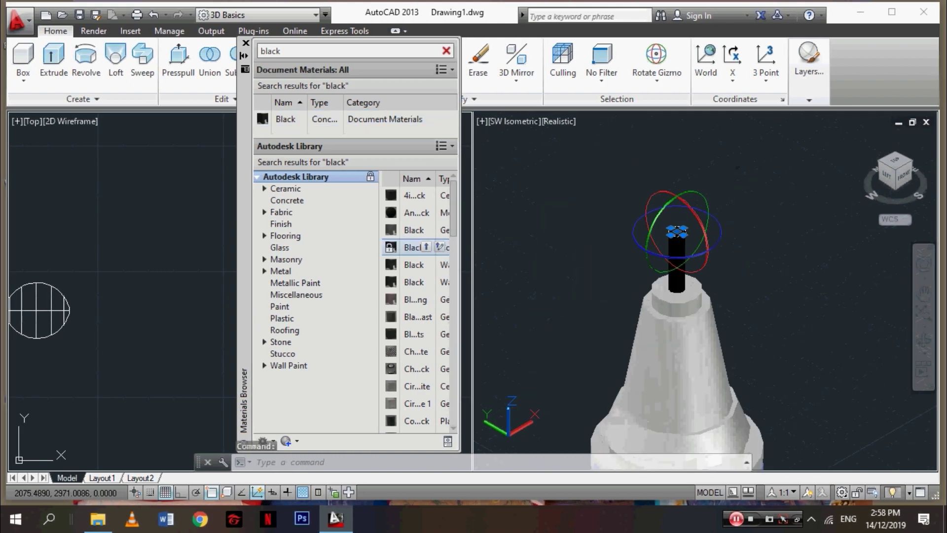
key(Delete)
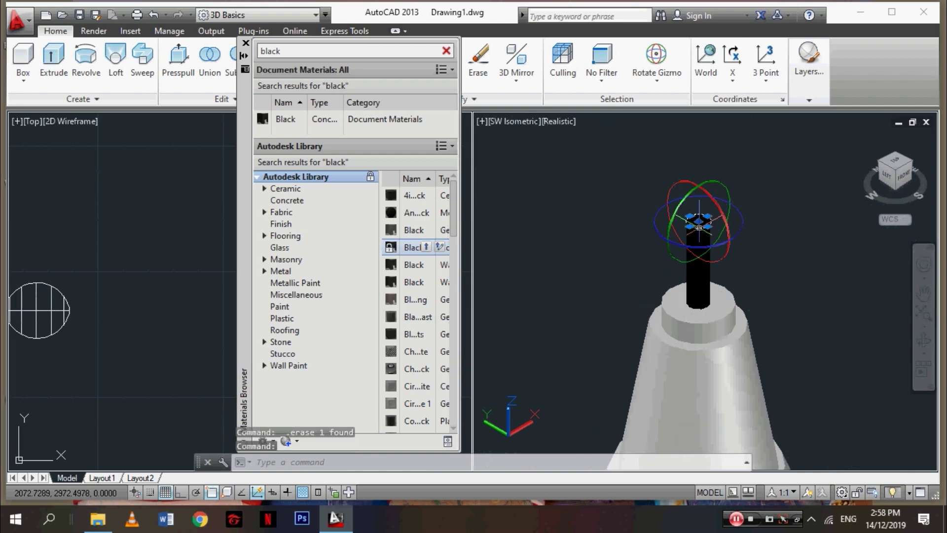
Zoom out to see both bead chains and close the Materials Browser.
scroll(700, 227, down, 2)
scroll(739, 266, down, 2)
scroll(760, 285, down, 1)
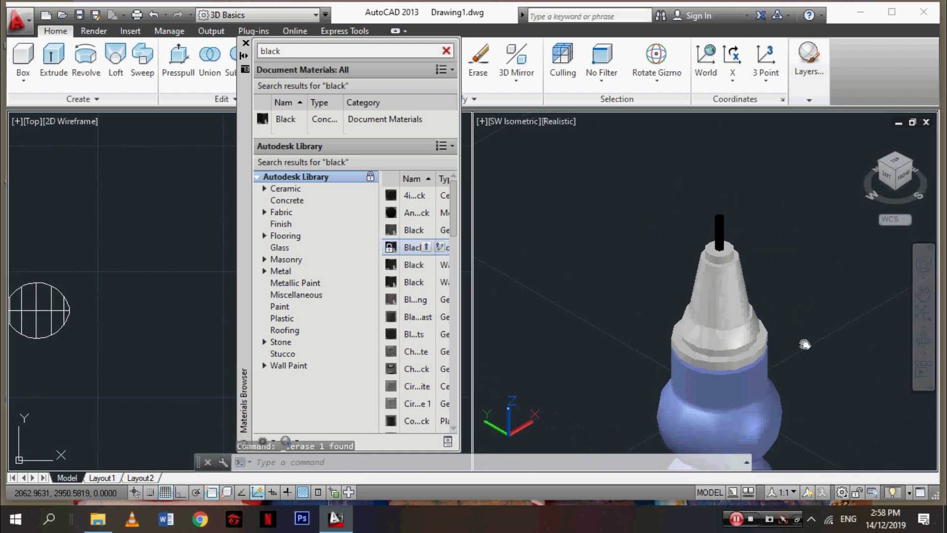
scroll(759, 285, down, 2)
scroll(760, 285, down, 2)
scroll(740, 306, down, 2)
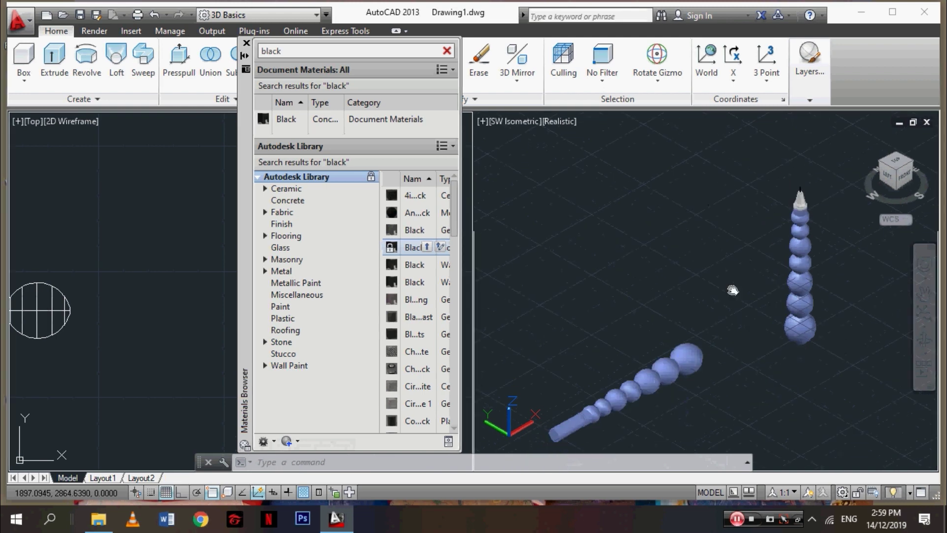
mouse_move(735, 311)
middle_down()
mouse_move(720, 328)
mouse_move(725, 315)
middle_up()
scroll(727, 305, up, 2)
scroll(732, 294, up, 2)
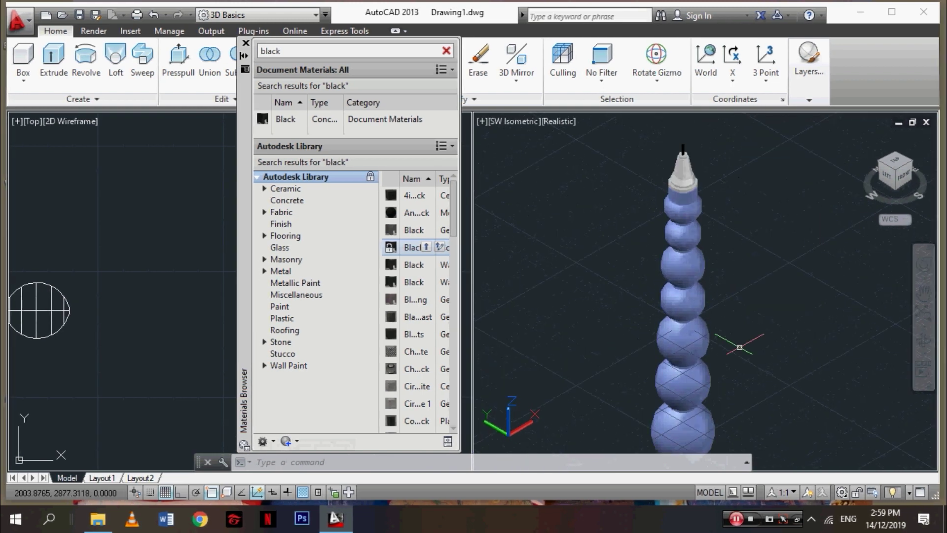
scroll(736, 285, up, 2)
scroll(736, 284, down, 2)
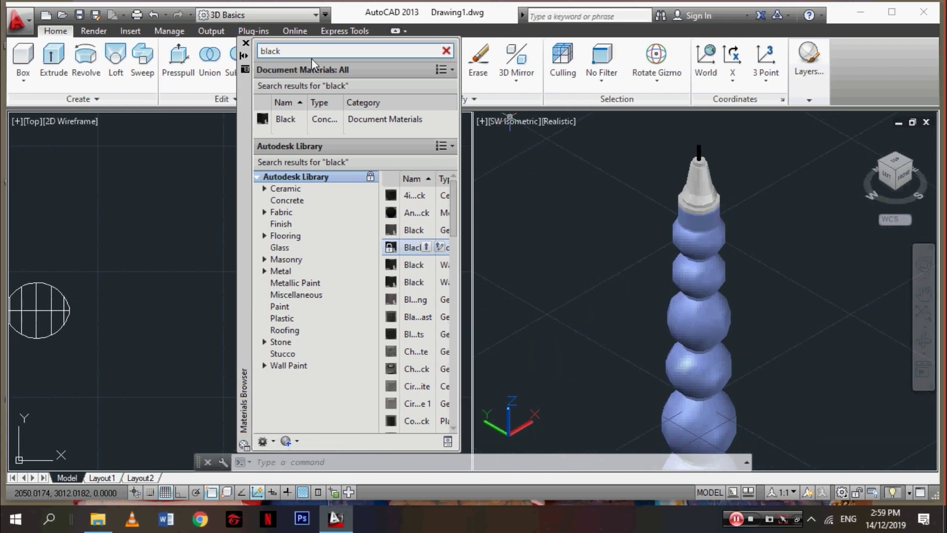
click(245, 44)
Orbit around both blue bead solids to inspect the grey cone and black tip.
scroll(843, 308, down, 2)
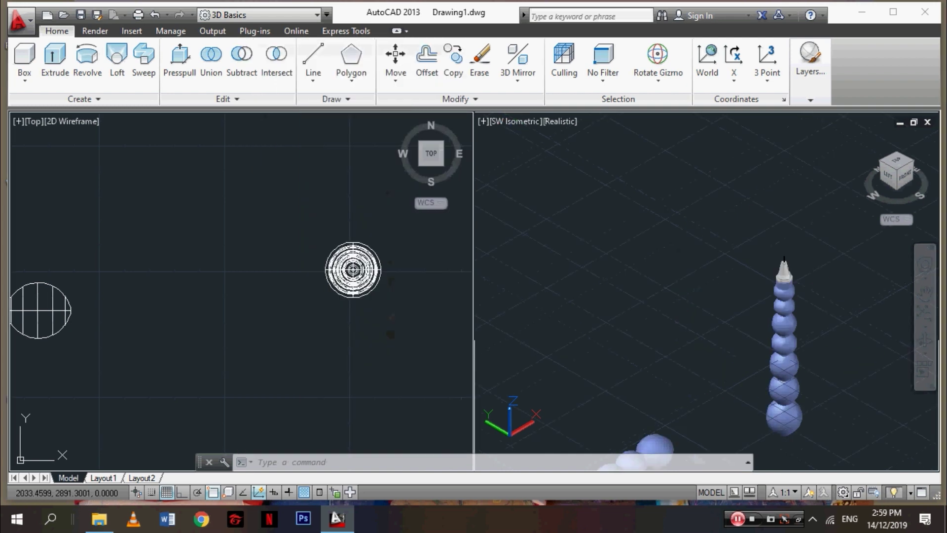
mouse_move(843, 308)
middle_down()
mouse_move(853, 287)
mouse_move(811, 301)
middle_up()
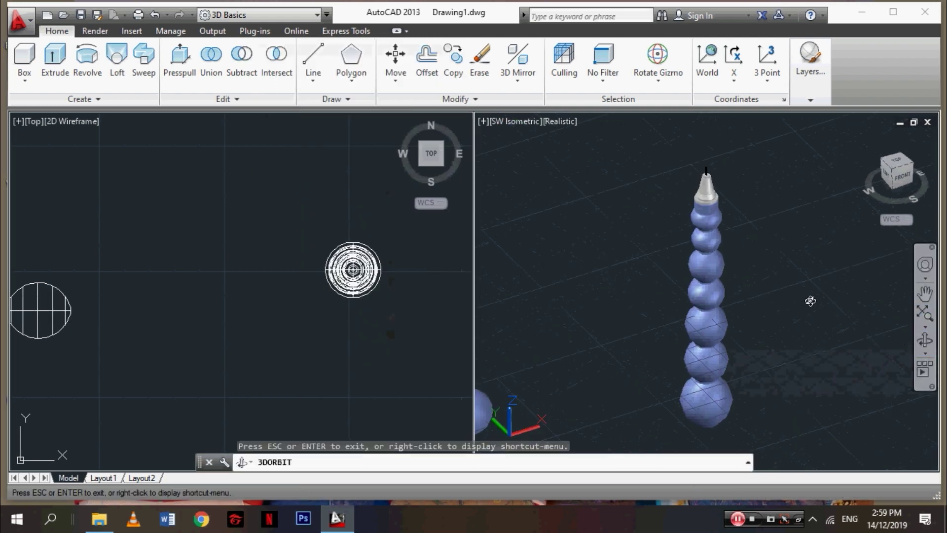
mouse_move(731, 301)
shift+middle_down()
mouse_move(805, 277)
mouse_move(802, 217)
shift+middle_up()
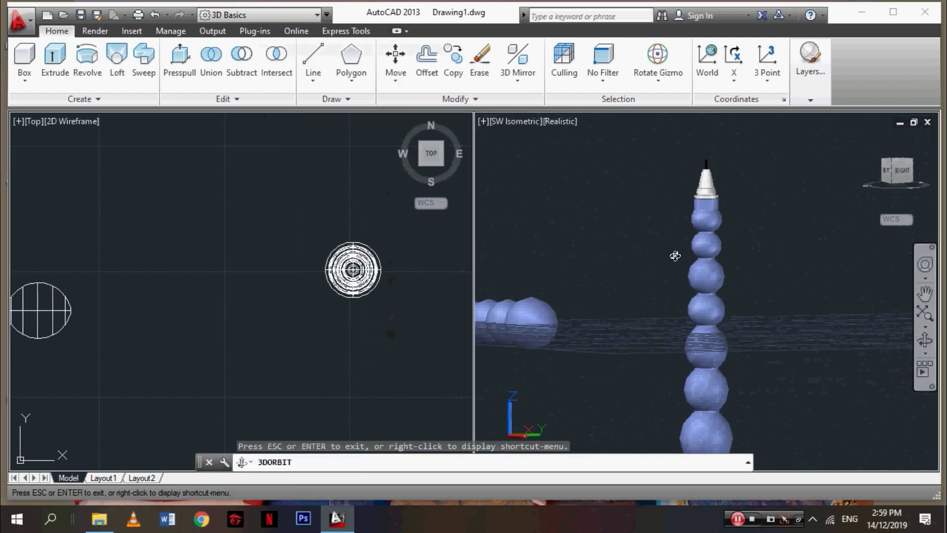
mouse_move(675, 255)
shift+middle_down()
mouse_move(739, 357)
mouse_move(723, 319)
mouse_move(703, 324)
mouse_move(735, 336)
mouse_move(661, 363)
mouse_move(645, 355)
mouse_move(715, 370)
shift+middle_up()
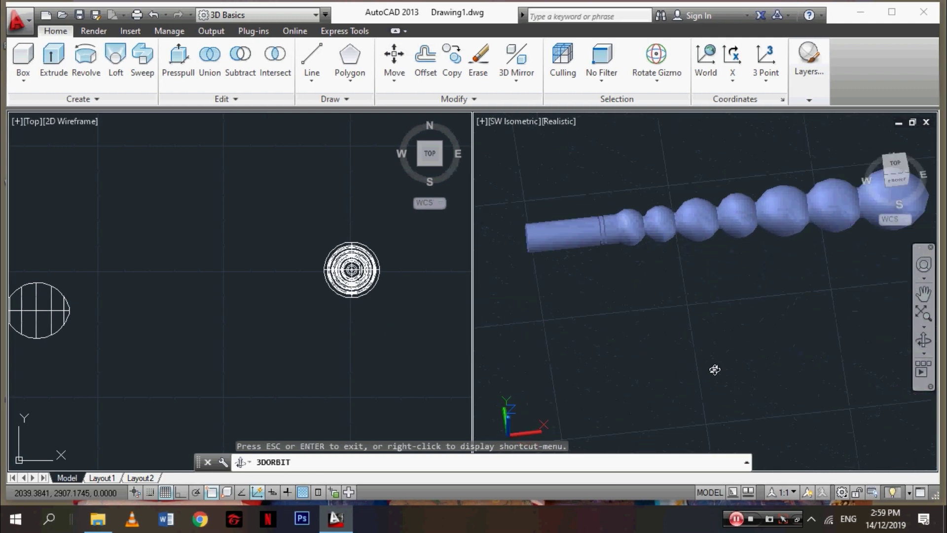
mouse_move(765, 312)
shift+middle_down()
mouse_move(842, 304)
mouse_move(742, 245)
mouse_move(807, 264)
mouse_move(810, 297)
mouse_move(797, 226)
mouse_move(804, 176)
mouse_move(790, 214)
mouse_move(743, 238)
mouse_move(628, 228)
mouse_move(774, 262)
mouse_move(705, 245)
mouse_move(740, 258)
mouse_move(587, 237)
mouse_move(671, 234)
mouse_move(739, 250)
mouse_move(744, 268)
mouse_move(770, 253)
shift+middle_up()
End 3DORBIT and zoom out in the Top viewport to show the lying chain.
key(Escape)
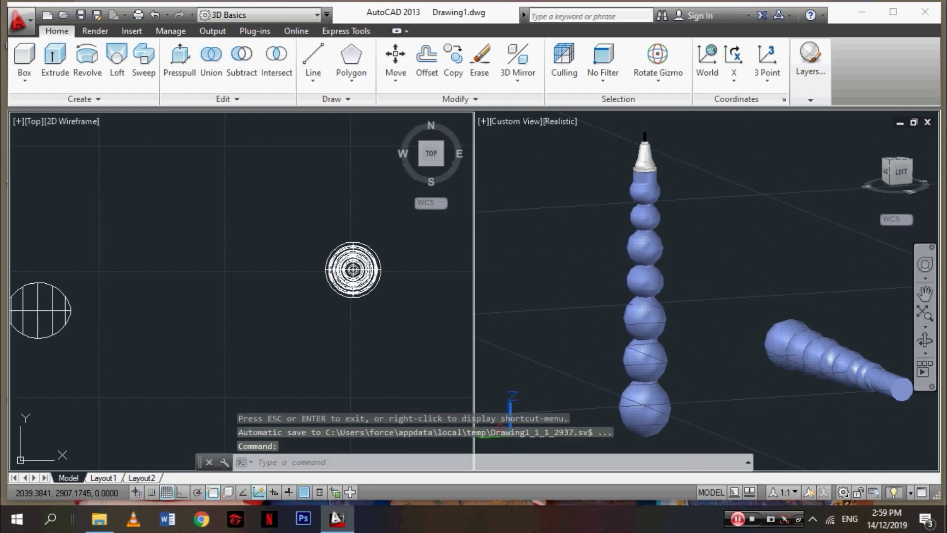
scroll(597, 291, down, 3)
scroll(282, 347, down, 3)
scroll(334, 305, down, 1)
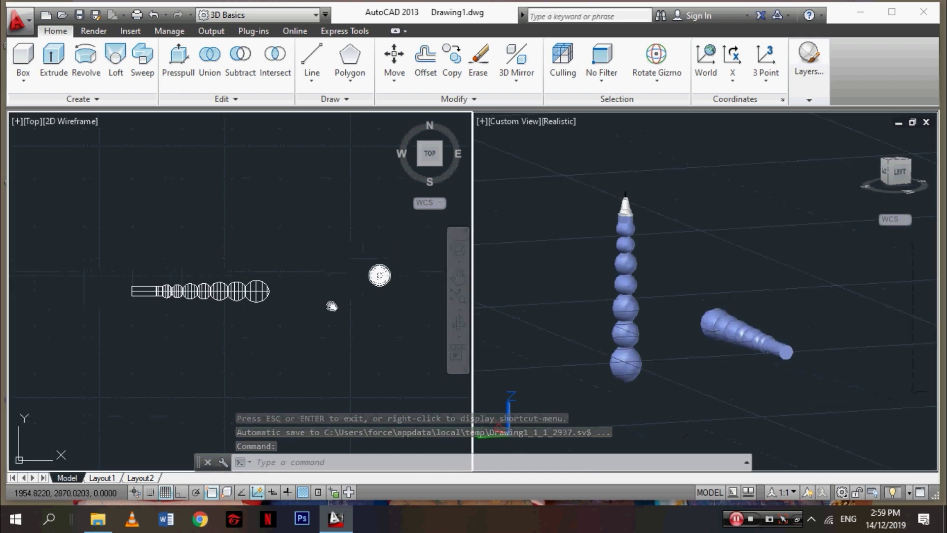
scroll(333, 304, down, 1)
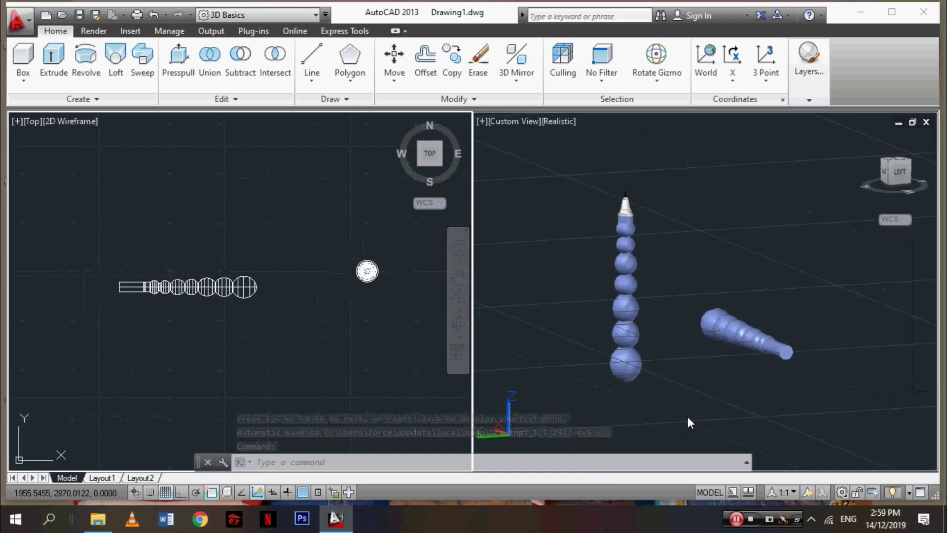
click(750, 519)
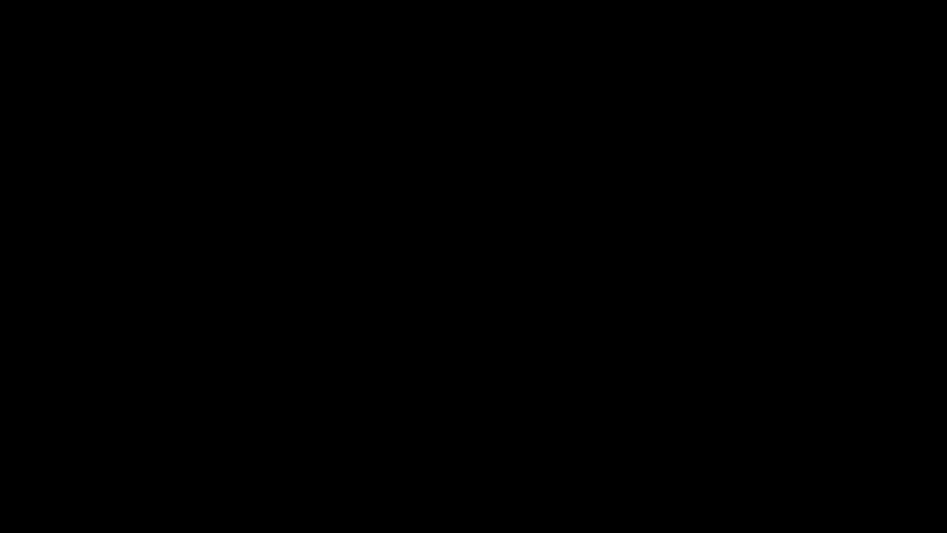